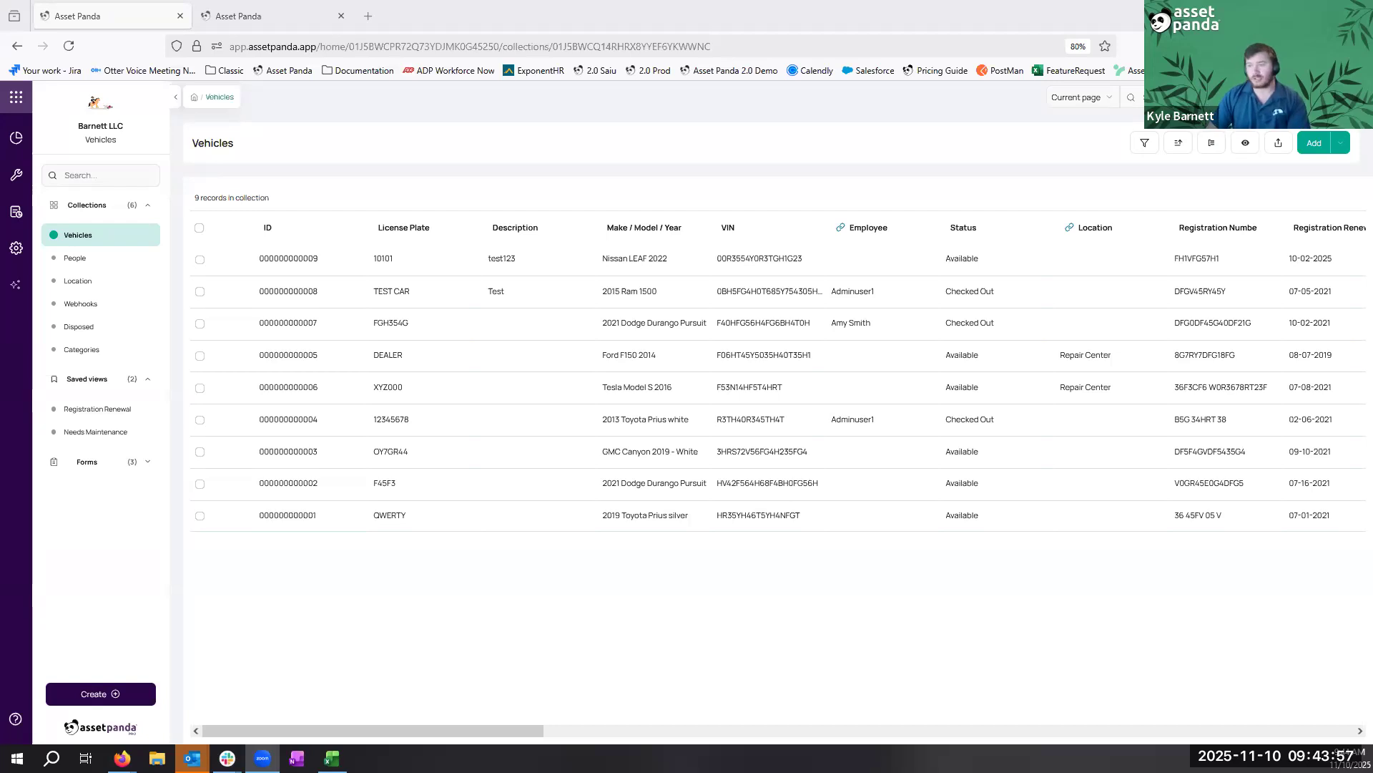
Open the collection settings of the Vehicles module to check its Depreciation option
drag(312, 731, 869, 730)
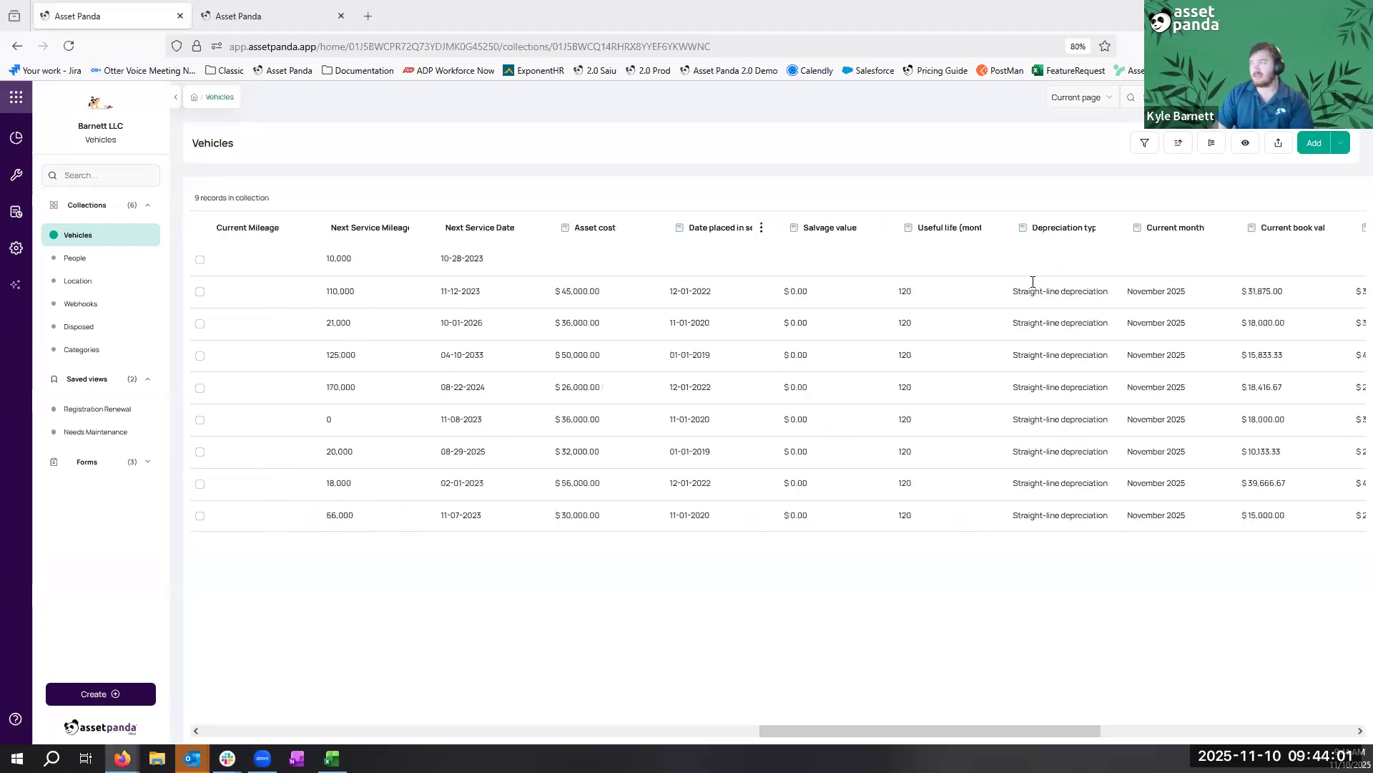
click(16, 249)
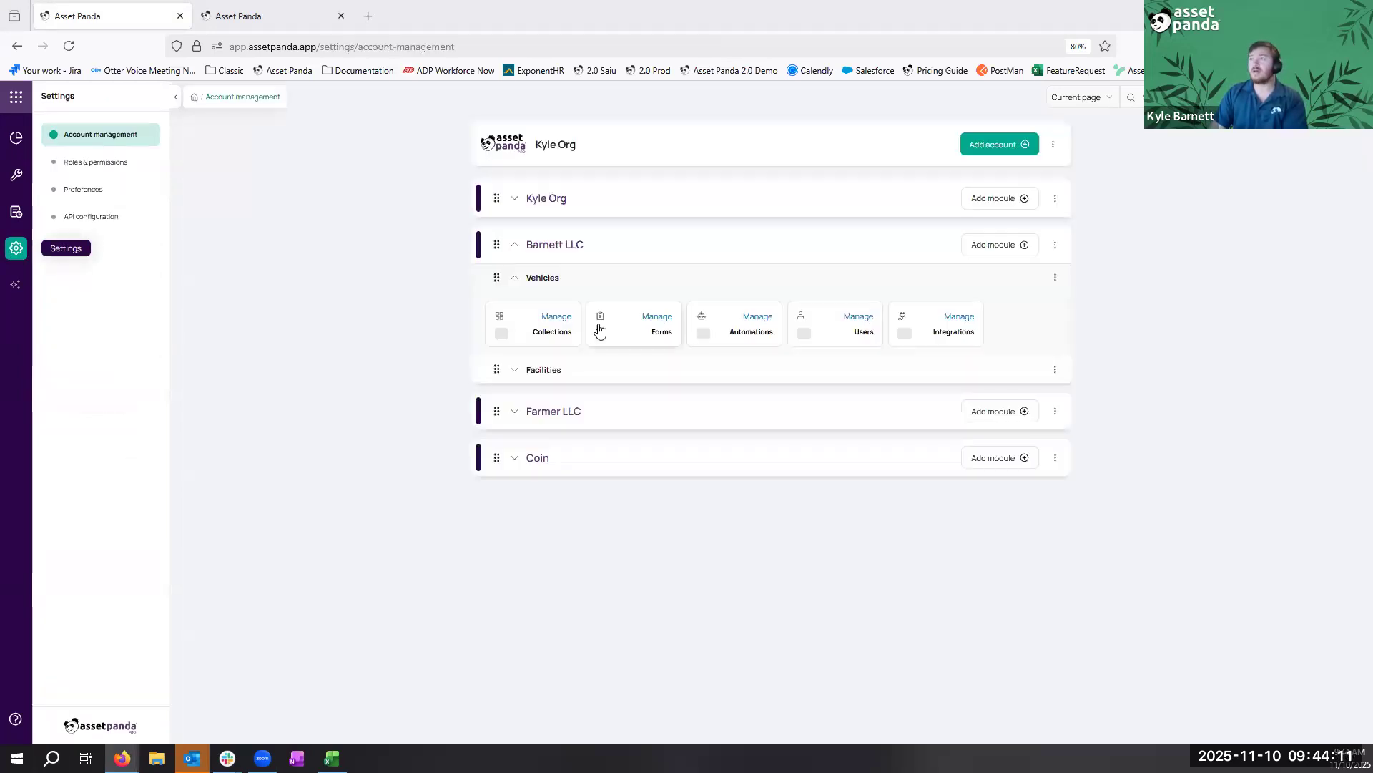
click(552, 317)
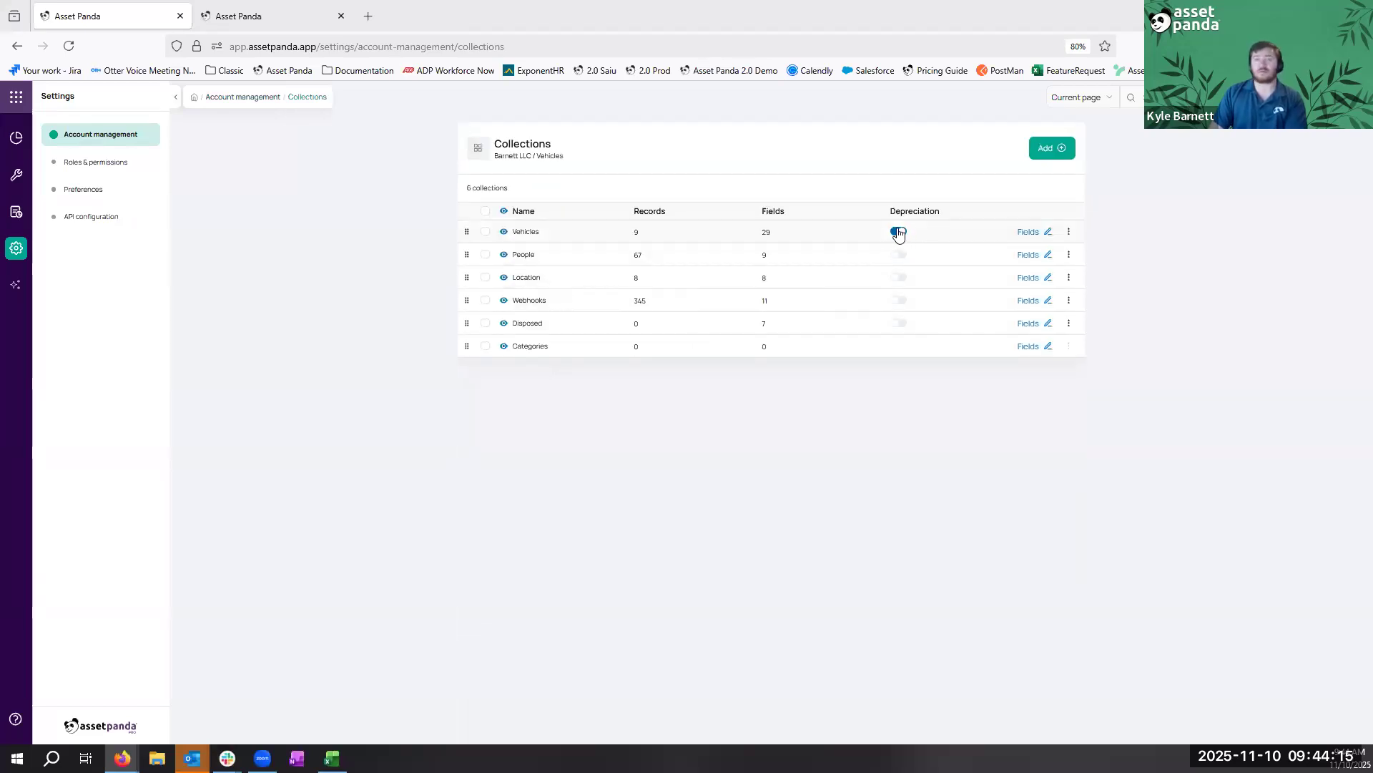
Return to the Vehicles collection and review the depreciation fields and depreciation type options of the 2015 Ram 1500 record
click(124, 133)
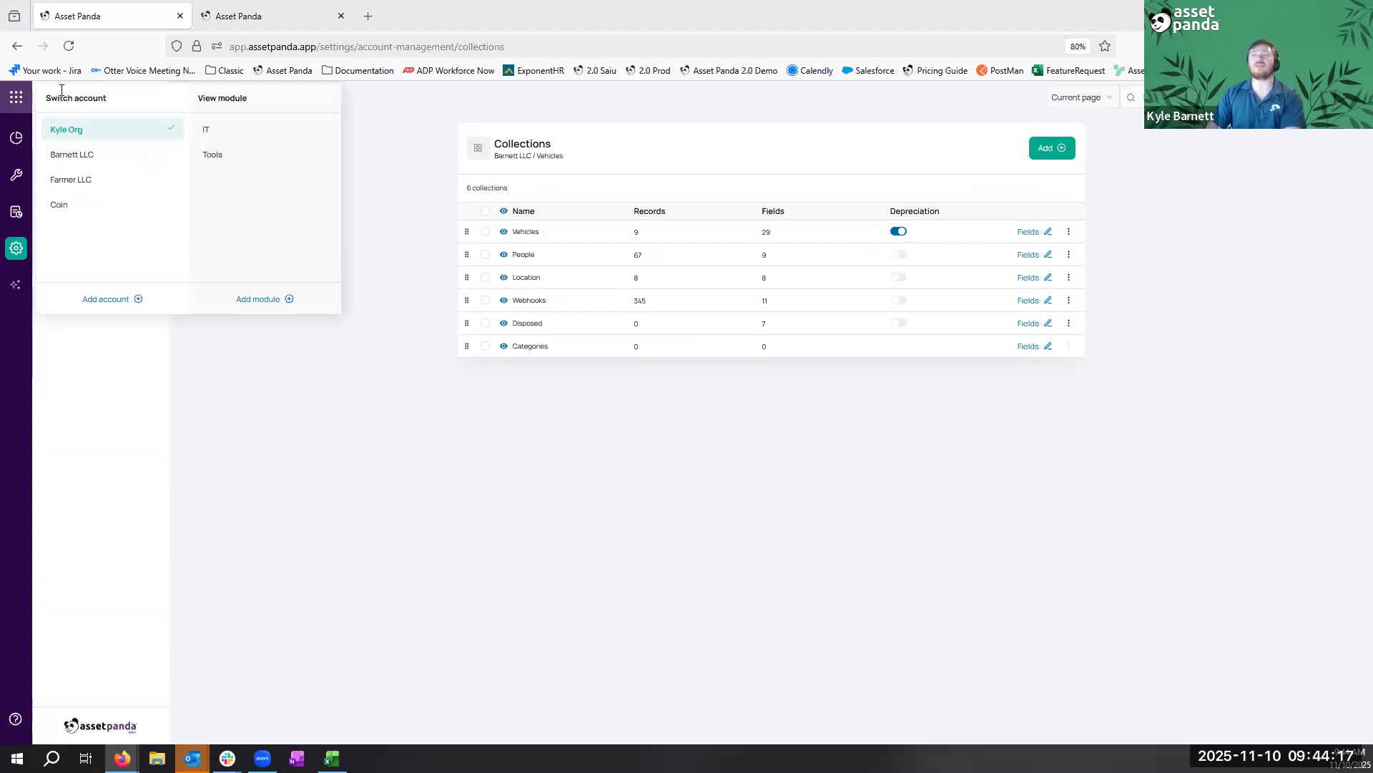
mouse_move(166, 156)
click(218, 130)
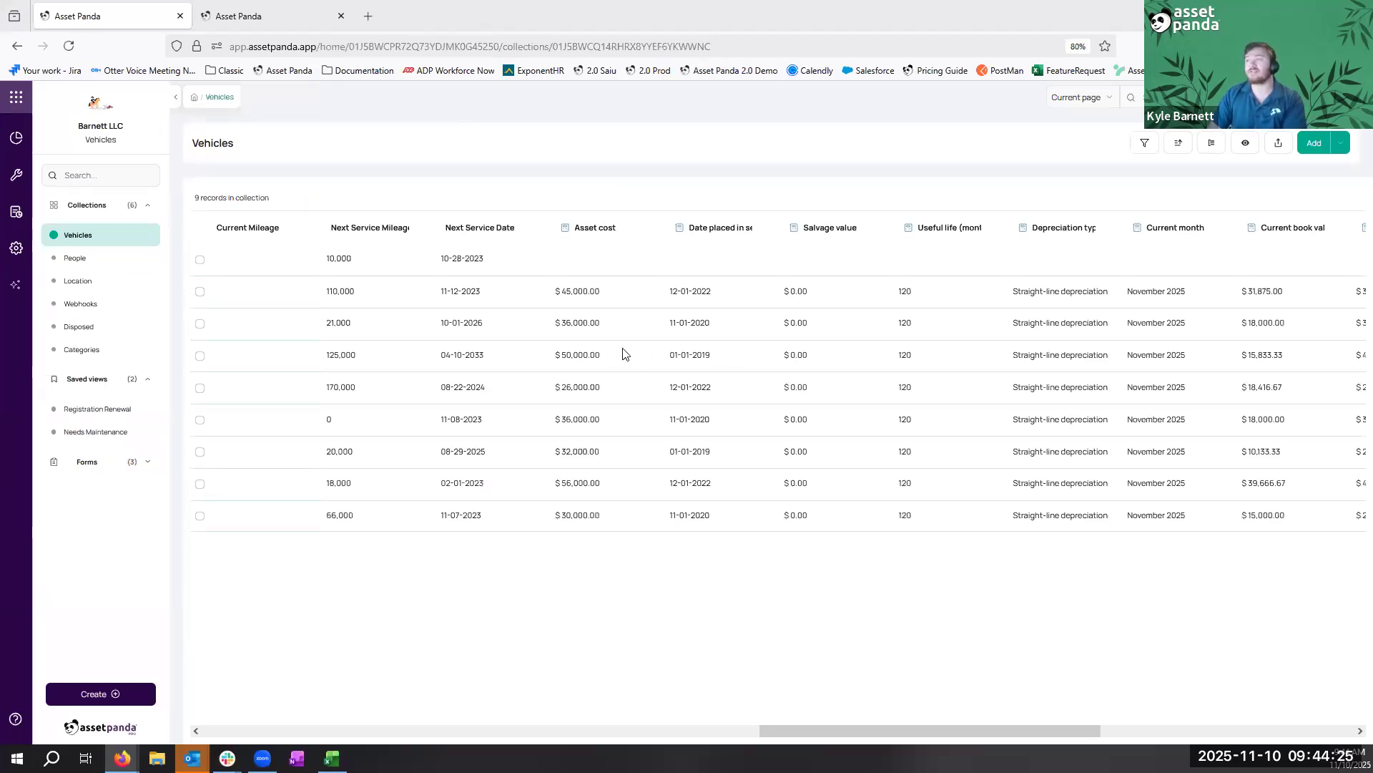
click(646, 299)
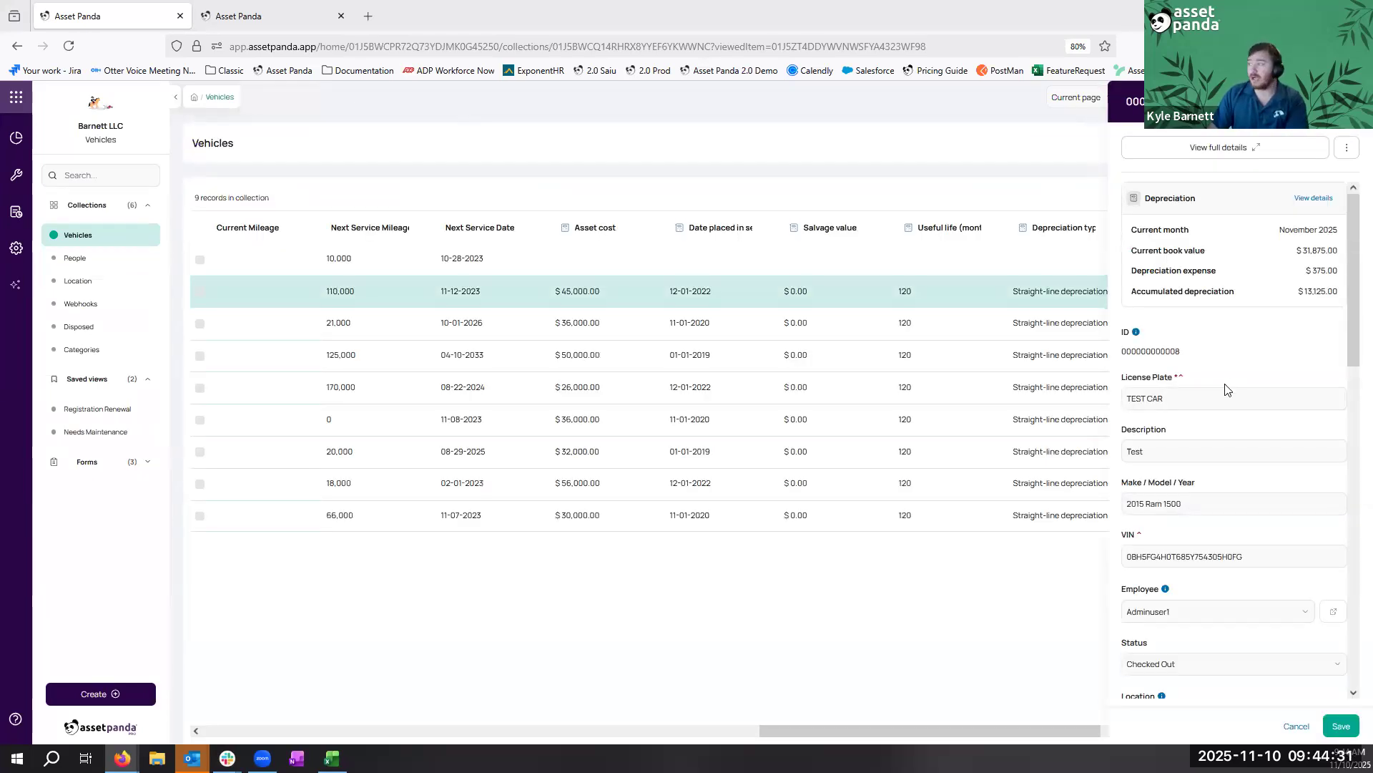
scroll(1225, 390, down, 12)
scroll(1225, 390, down, 3)
click(1224, 507)
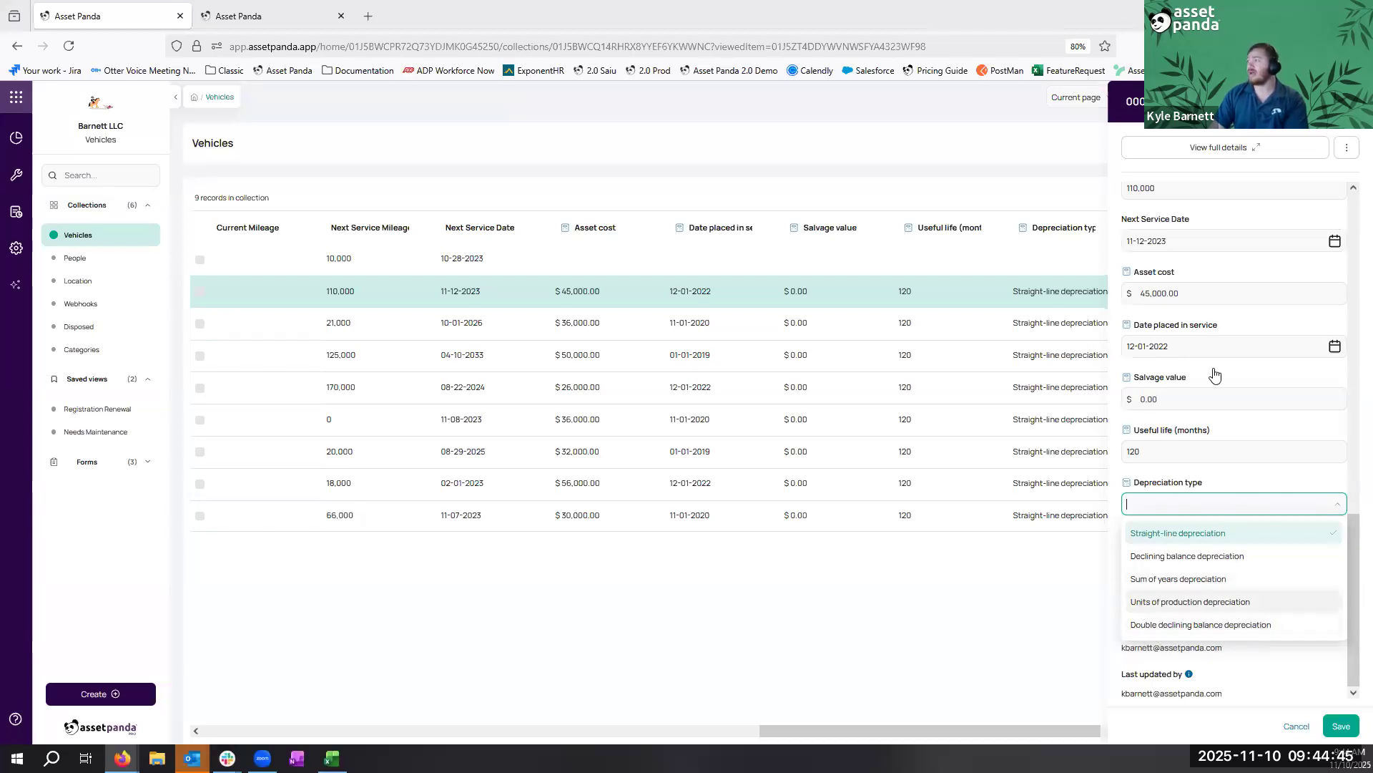
click(698, 294)
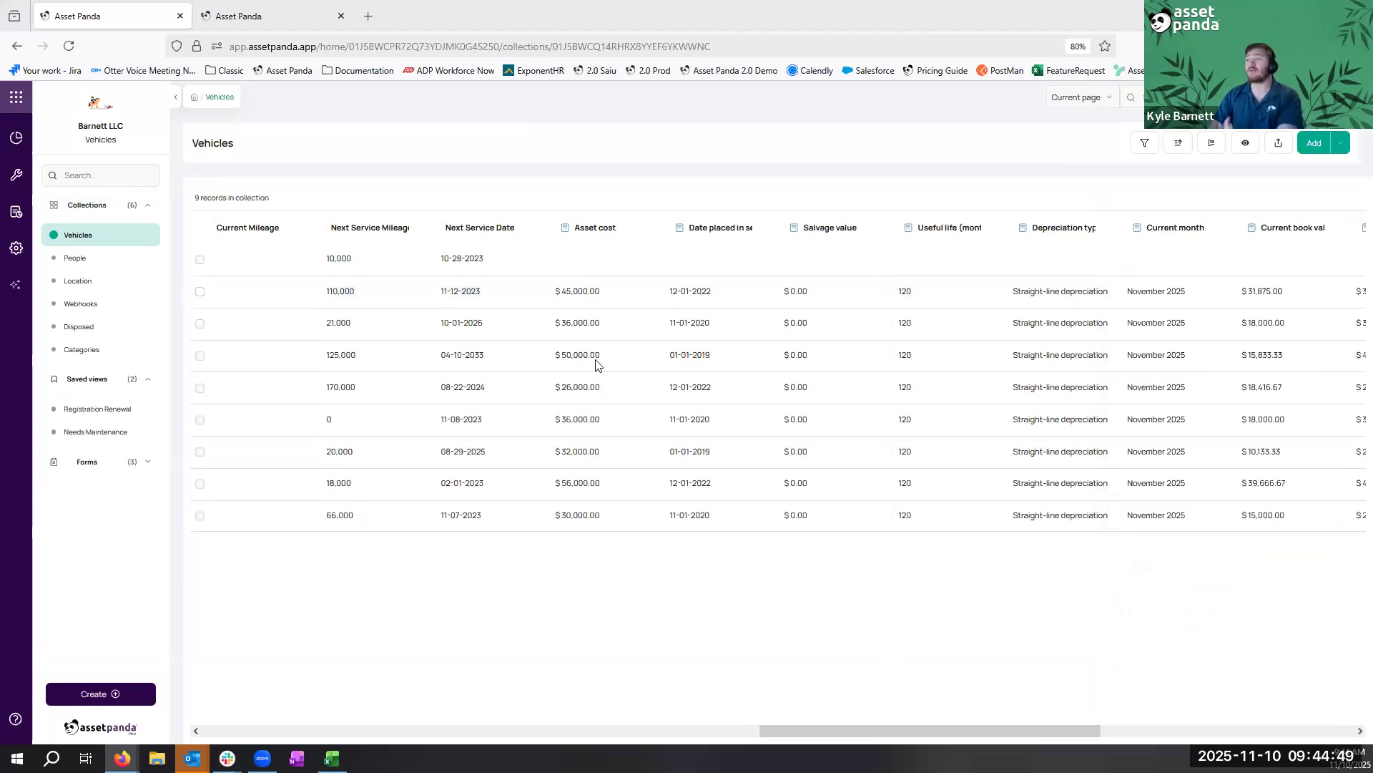
Open the Nissan LEAF 2022 record at its empty depreciation fields
click(559, 258)
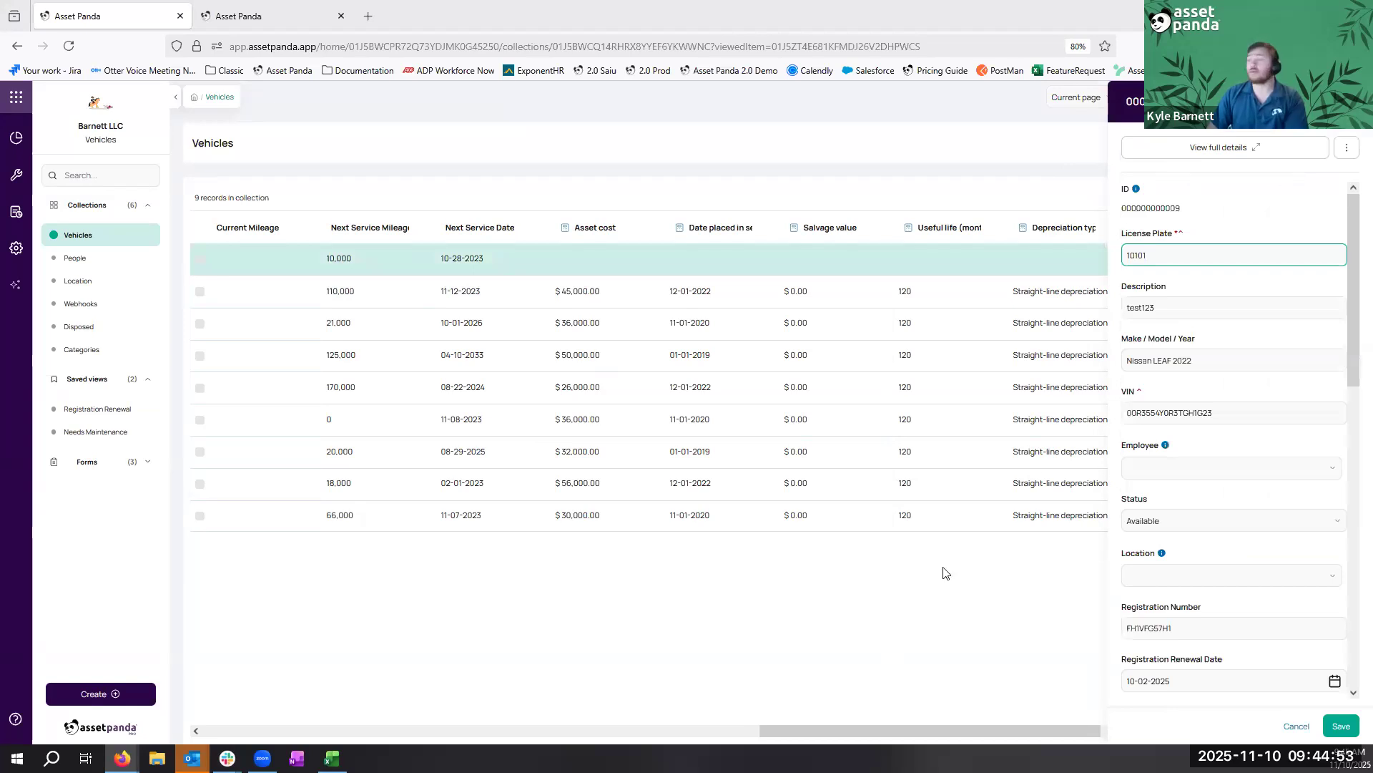
scroll(1207, 382, down, 7)
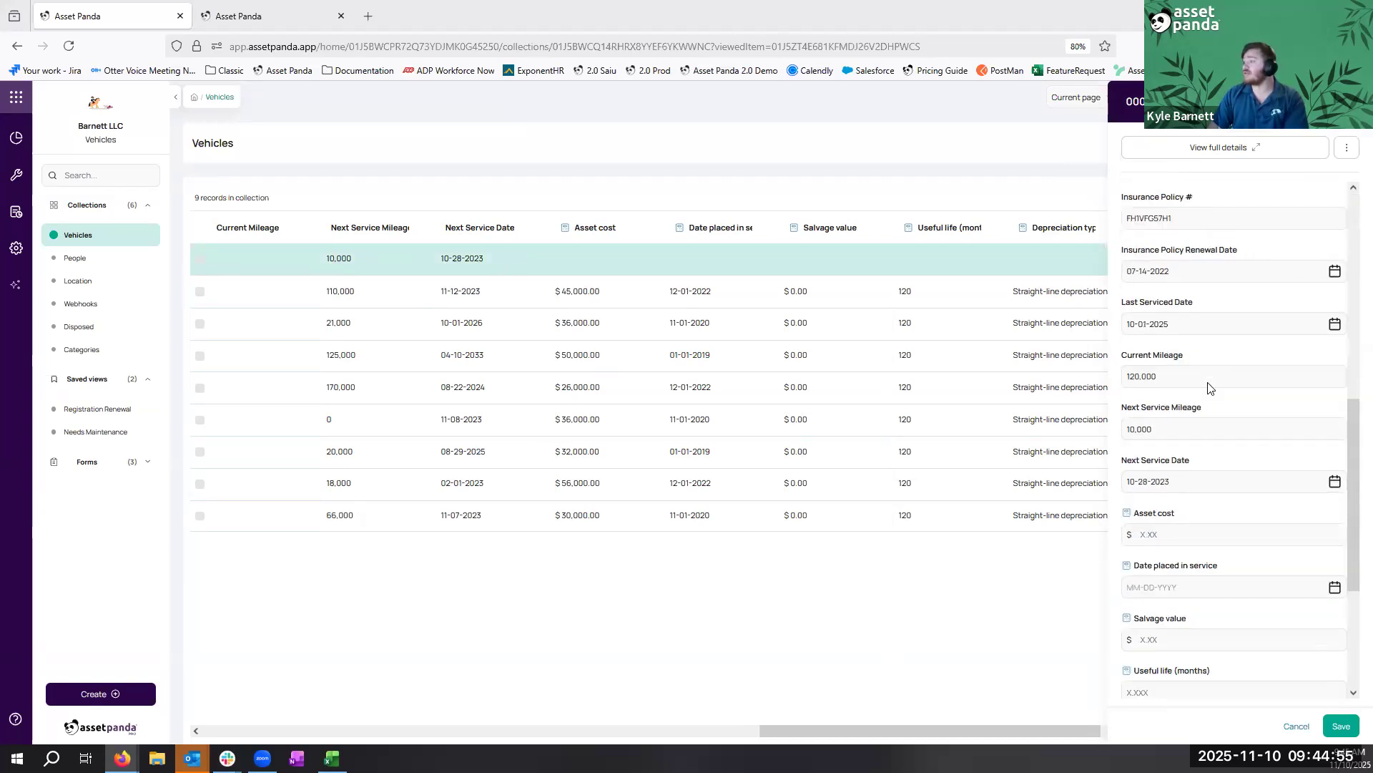
scroll(1207, 387, down, 4)
Try Declining balance, Sum of years and Straight-line depreciation as the record's depreciation type to compare the required fields
click(1188, 499)
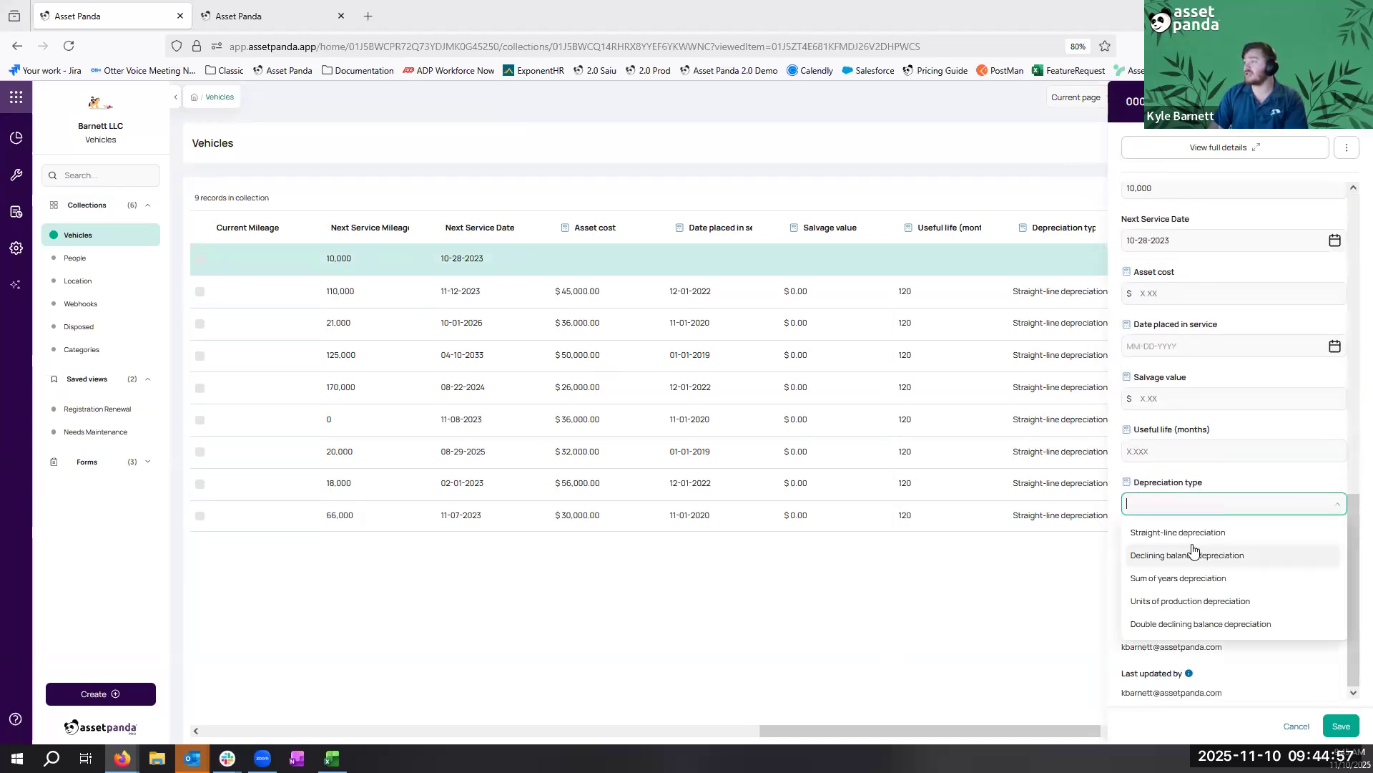
click(1196, 552)
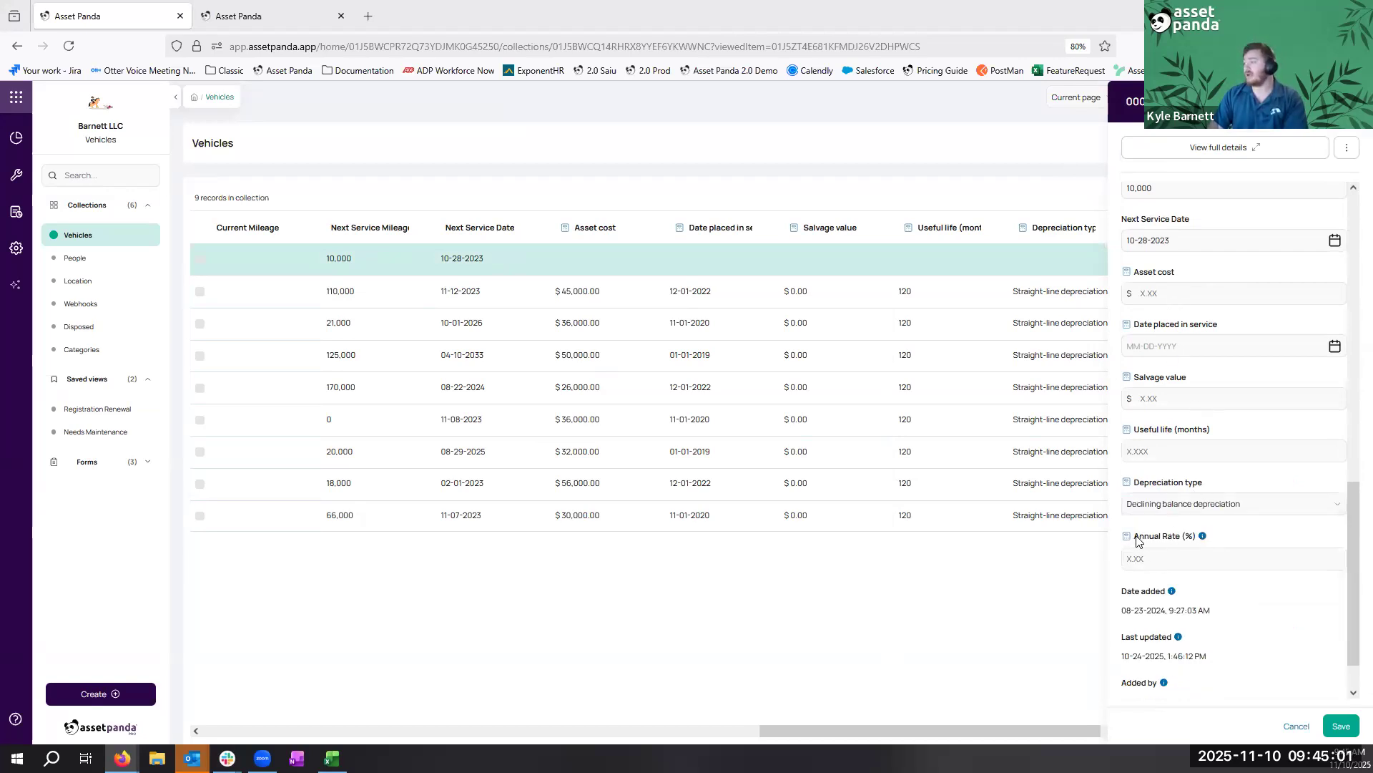
drag(1138, 539, 1191, 511)
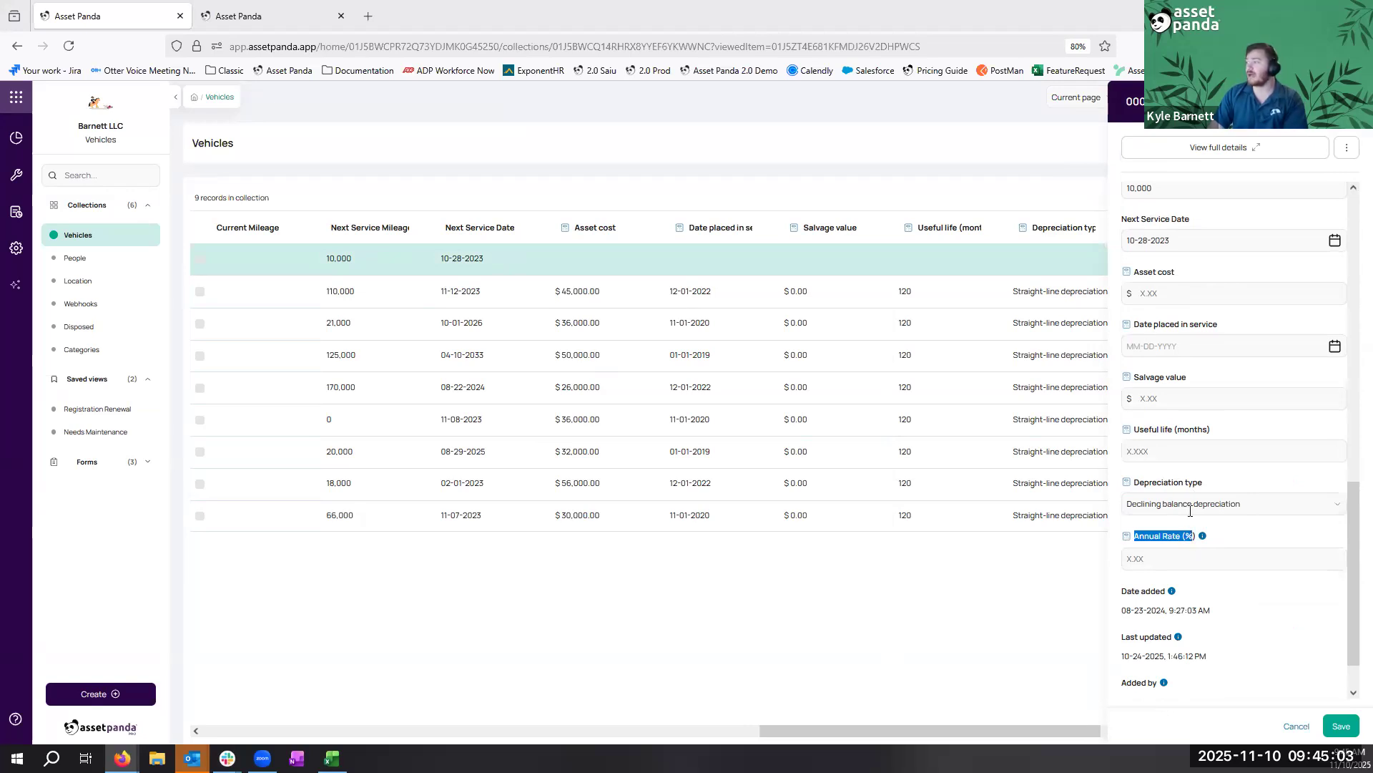
click(1230, 504)
click(1180, 577)
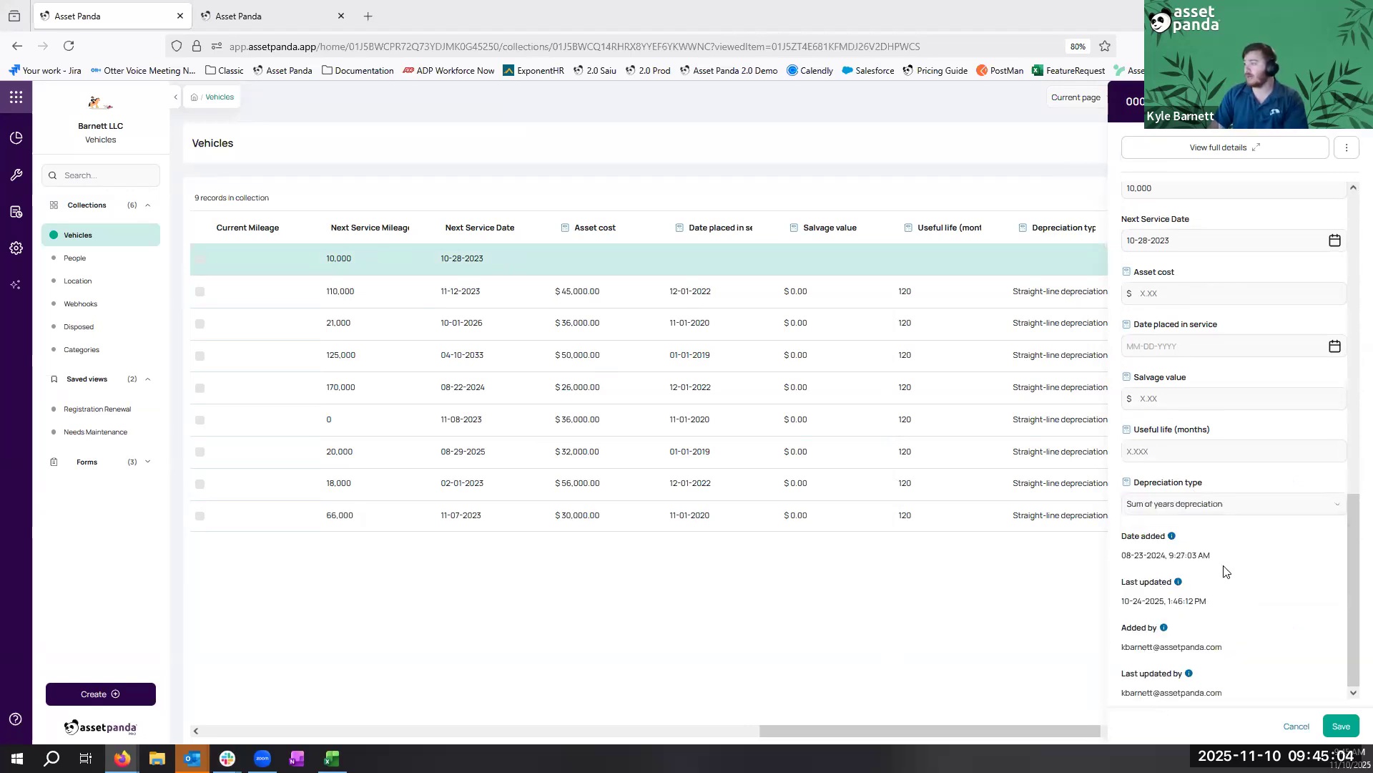
click(1237, 503)
click(1180, 533)
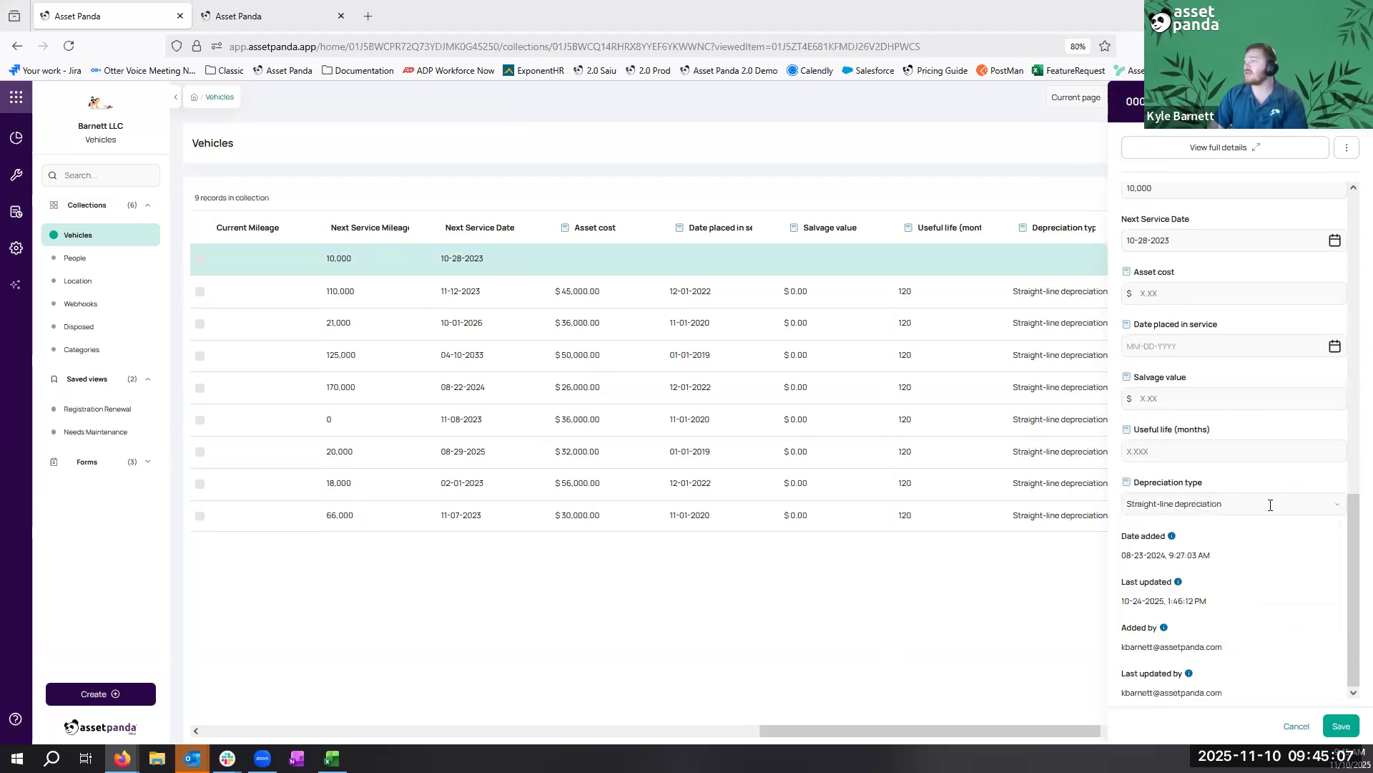
Switch the depreciation type to Units of production depreciation and inspect its Total Estimated Units and Units Produced fields
click(1202, 500)
click(1187, 555)
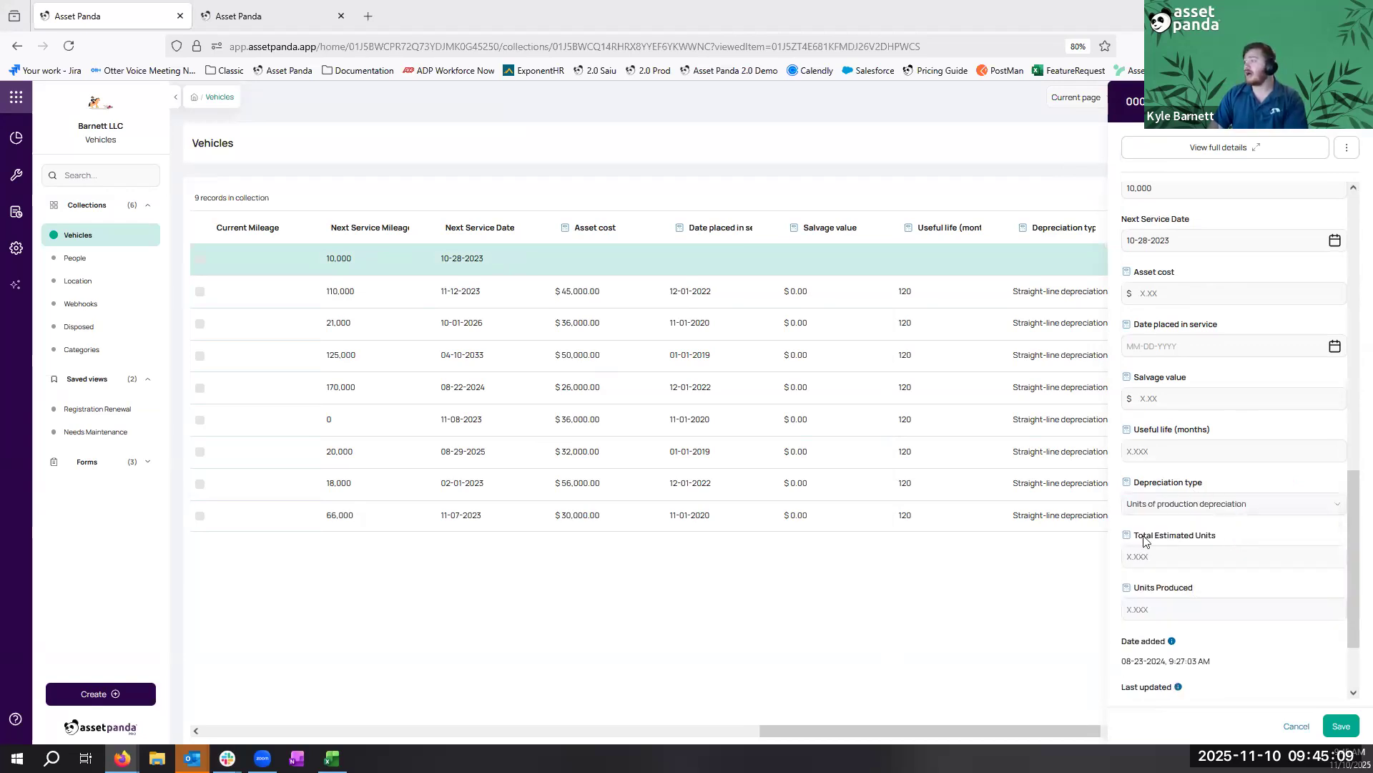
drag(1140, 536, 1179, 538)
drag(1135, 587, 1174, 588)
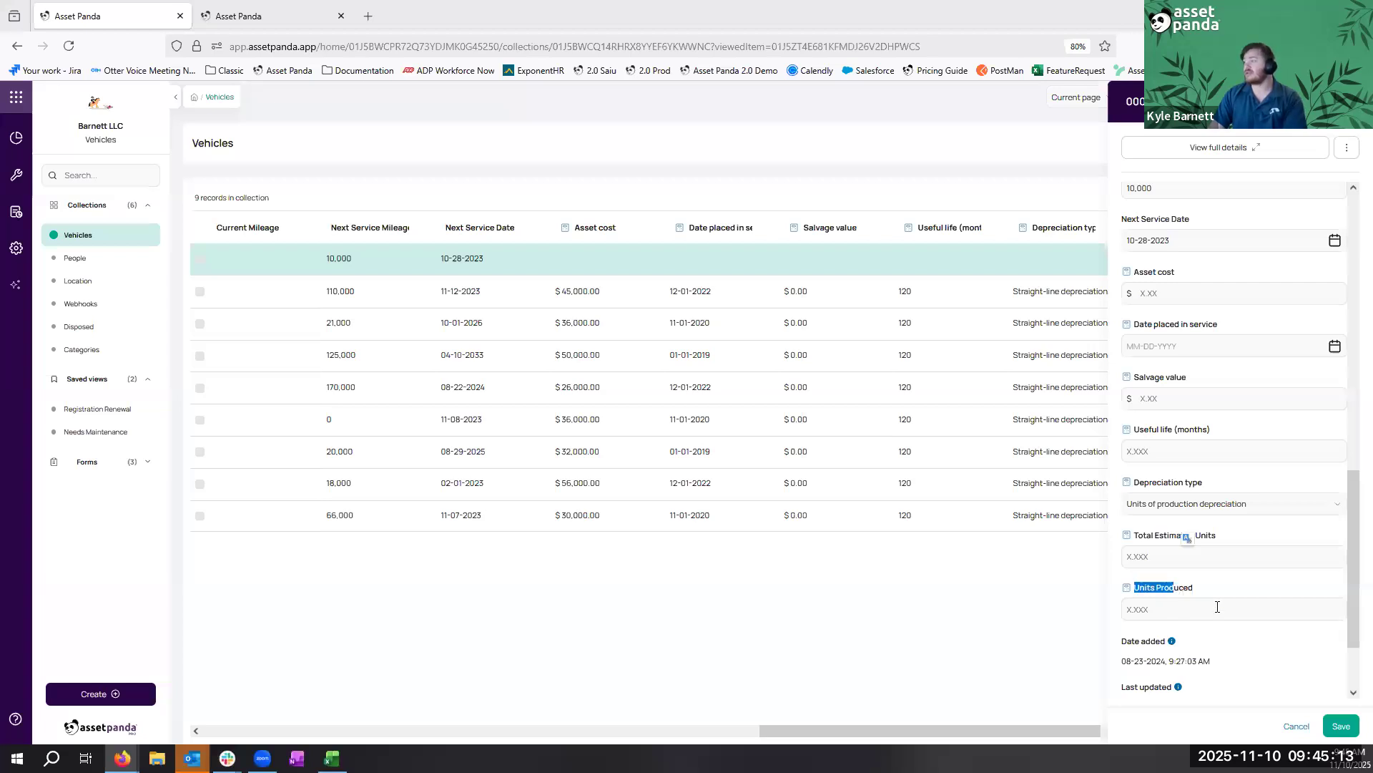
click(1229, 591)
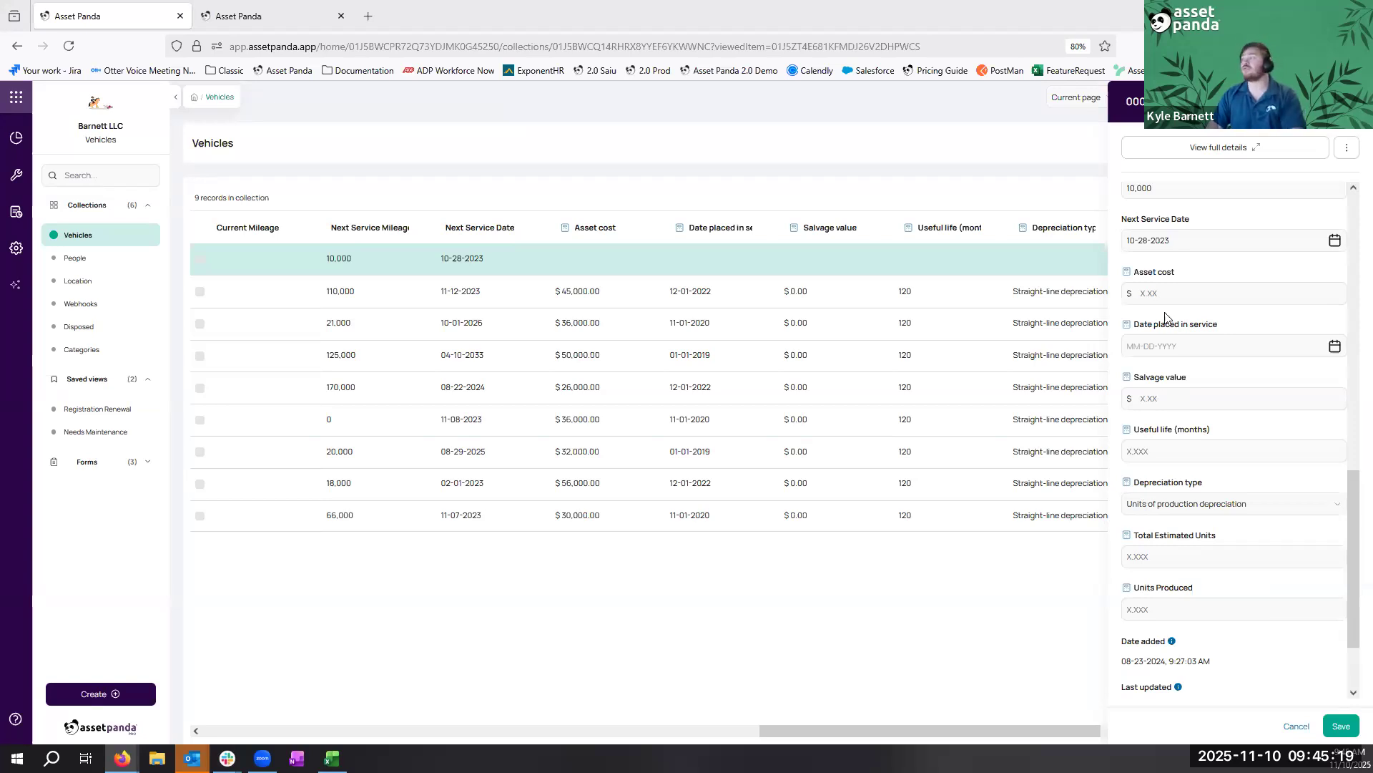
Set the depreciation type to Straight-line depreciation and the asset cost to 60000
click(1188, 504)
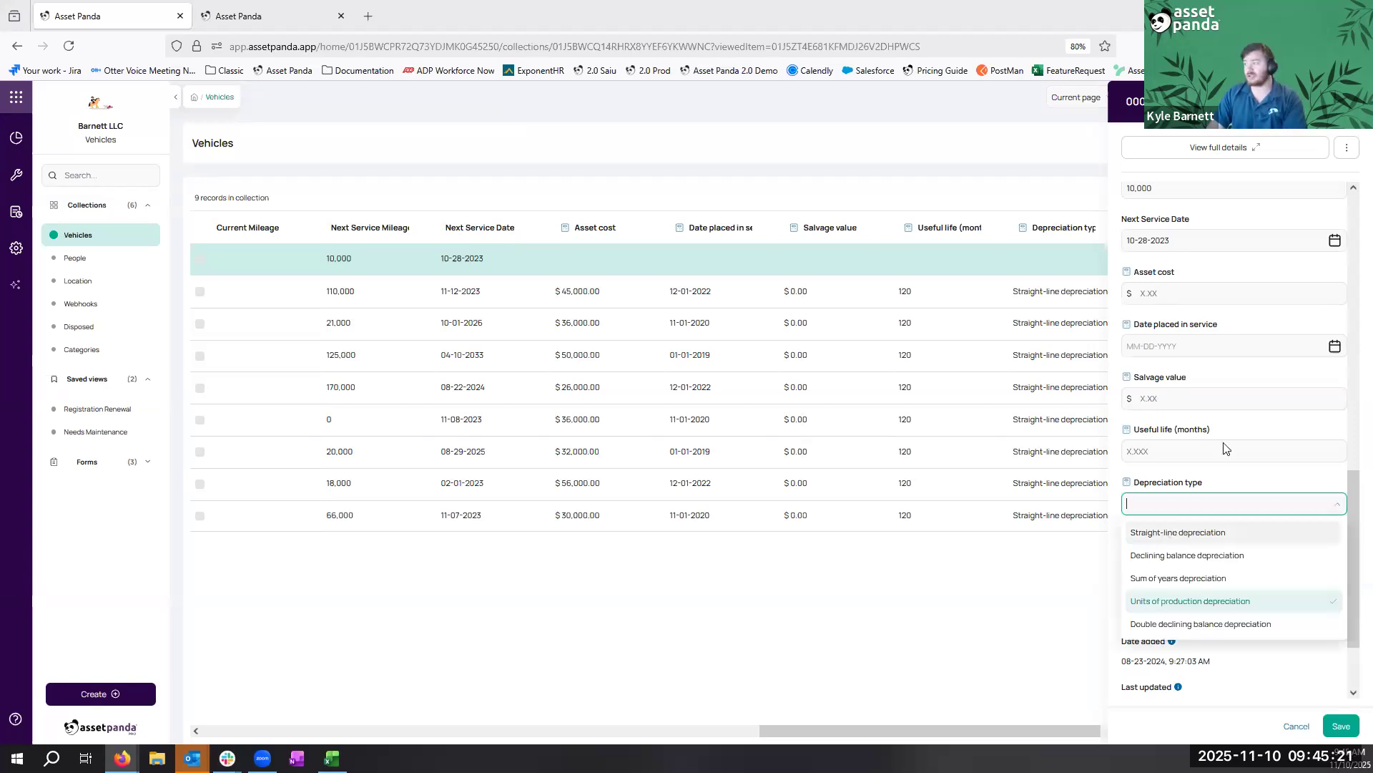
click(1166, 529)
click(1174, 293)
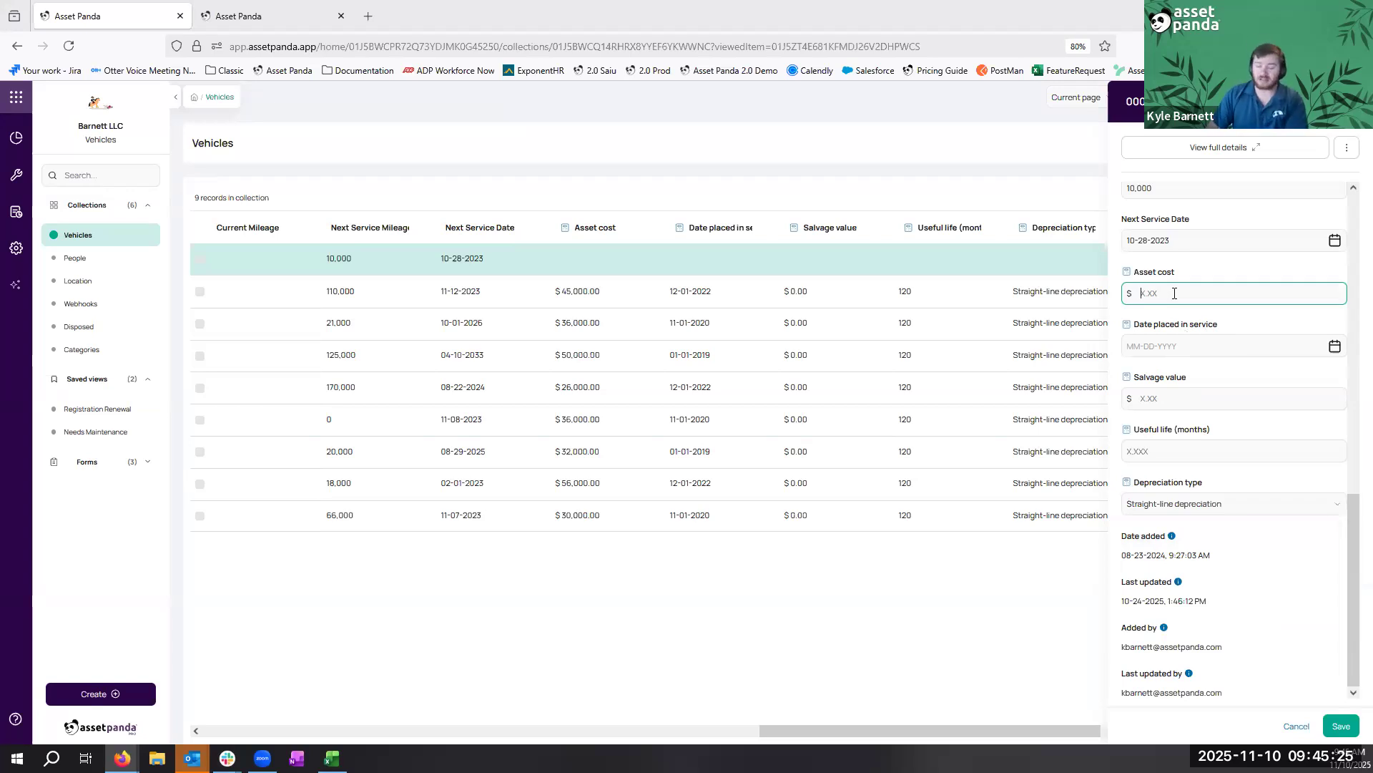
text(60000)
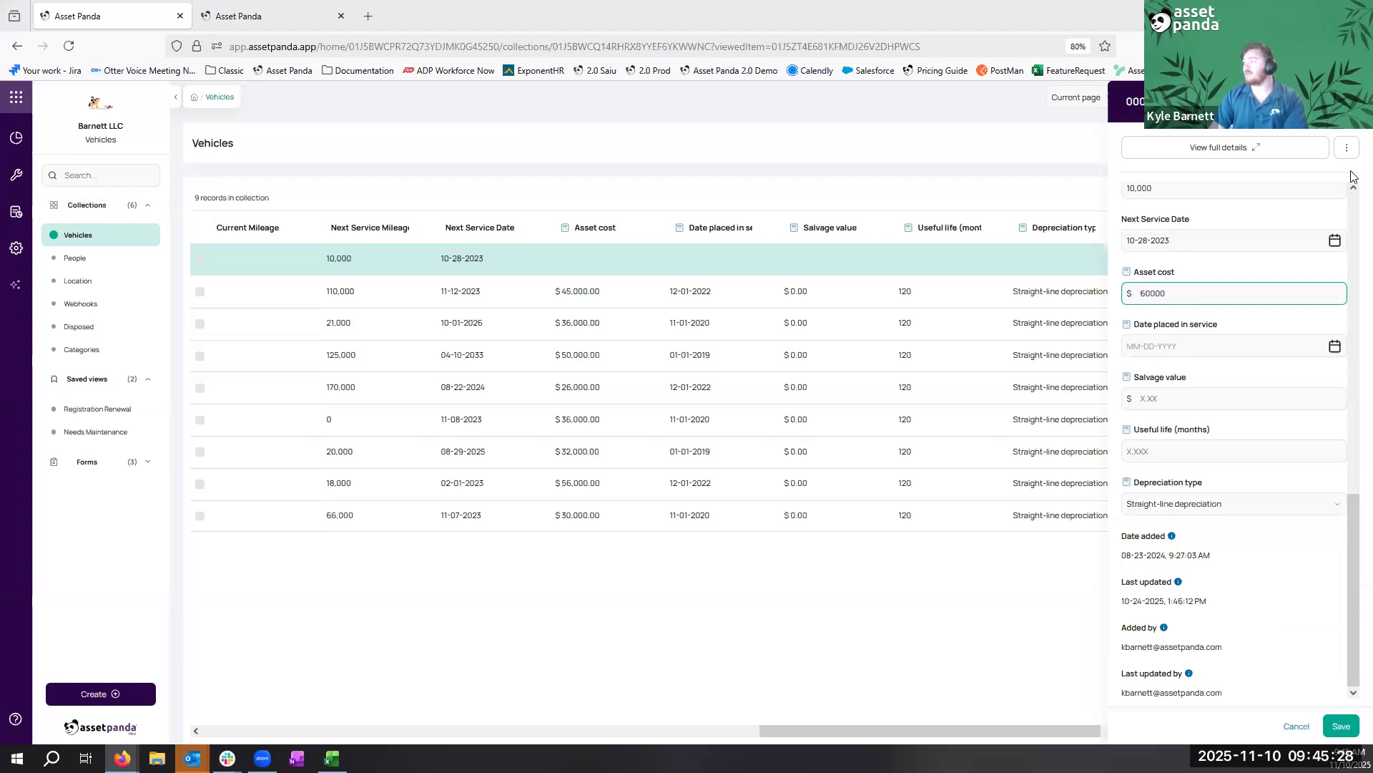
Set the date placed in service to 02-01-2020
click(1188, 347)
click(1225, 379)
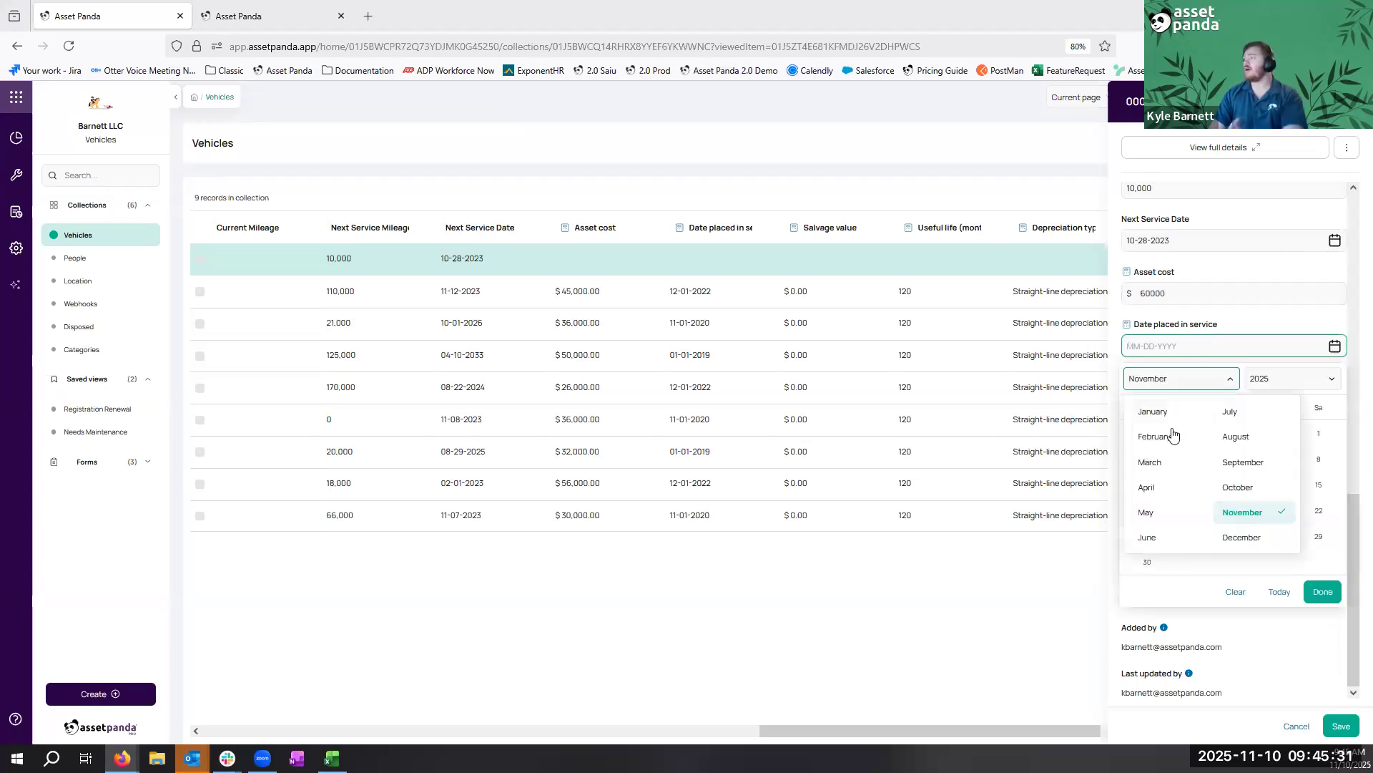
click(1159, 450)
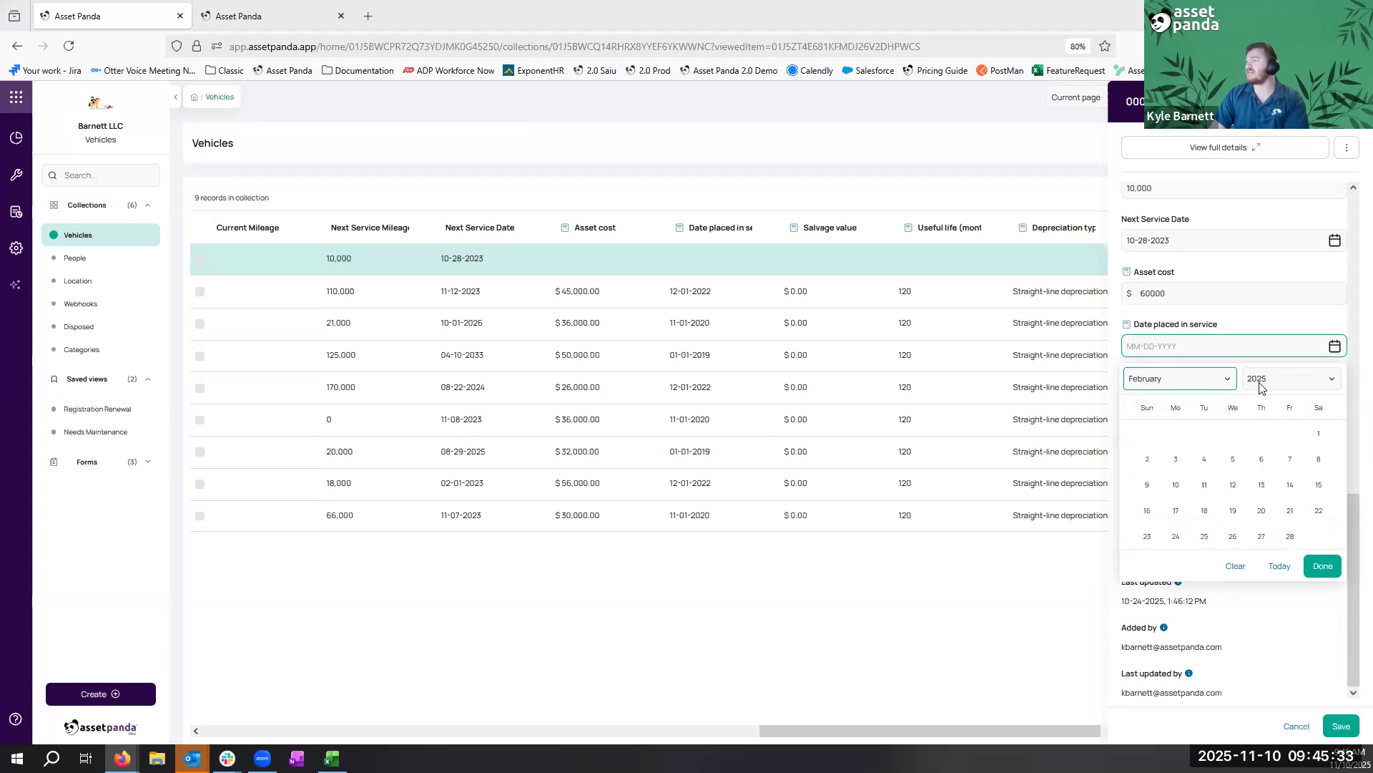
click(1258, 382)
click(1224, 552)
click(1318, 432)
click(1323, 565)
Set the salvage value to 10000 and the useful life to 120 months, and save the record
click(1196, 397)
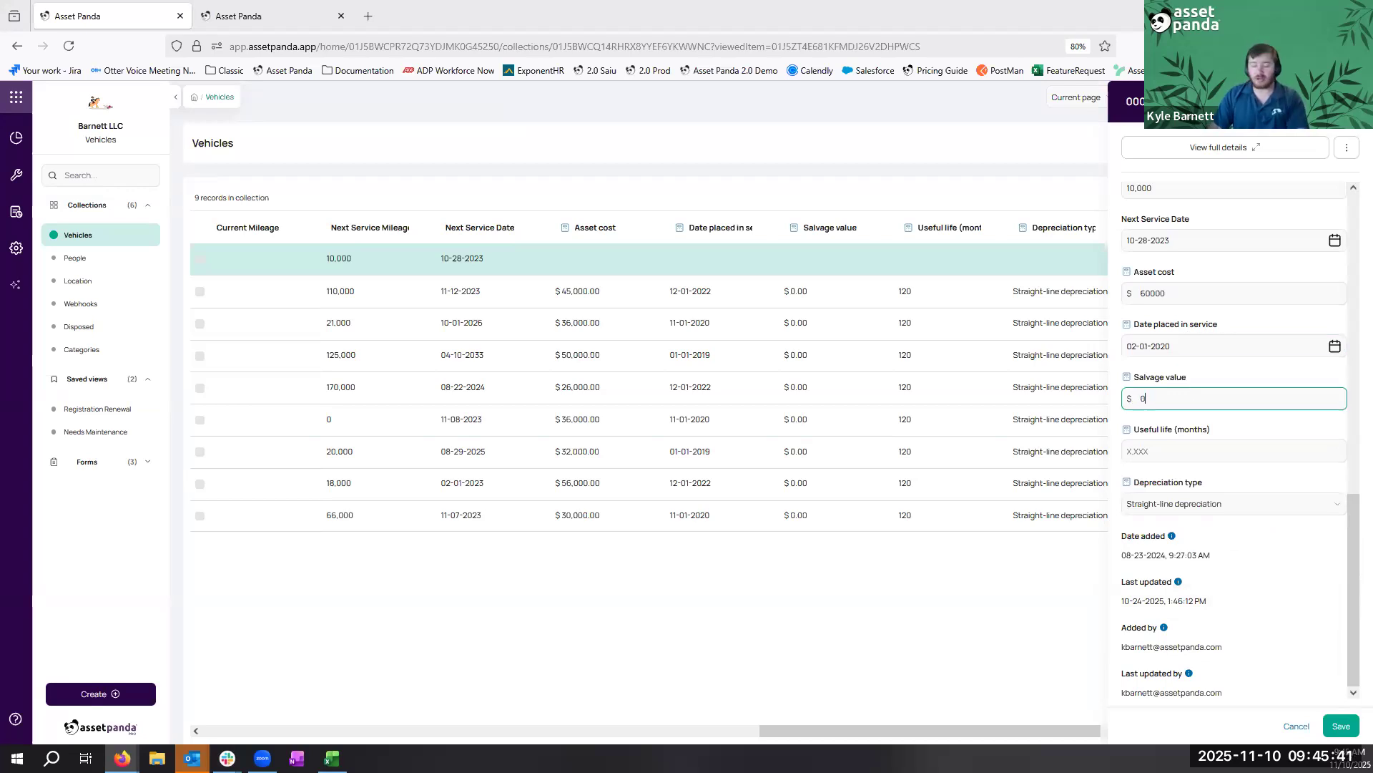
text(10000)
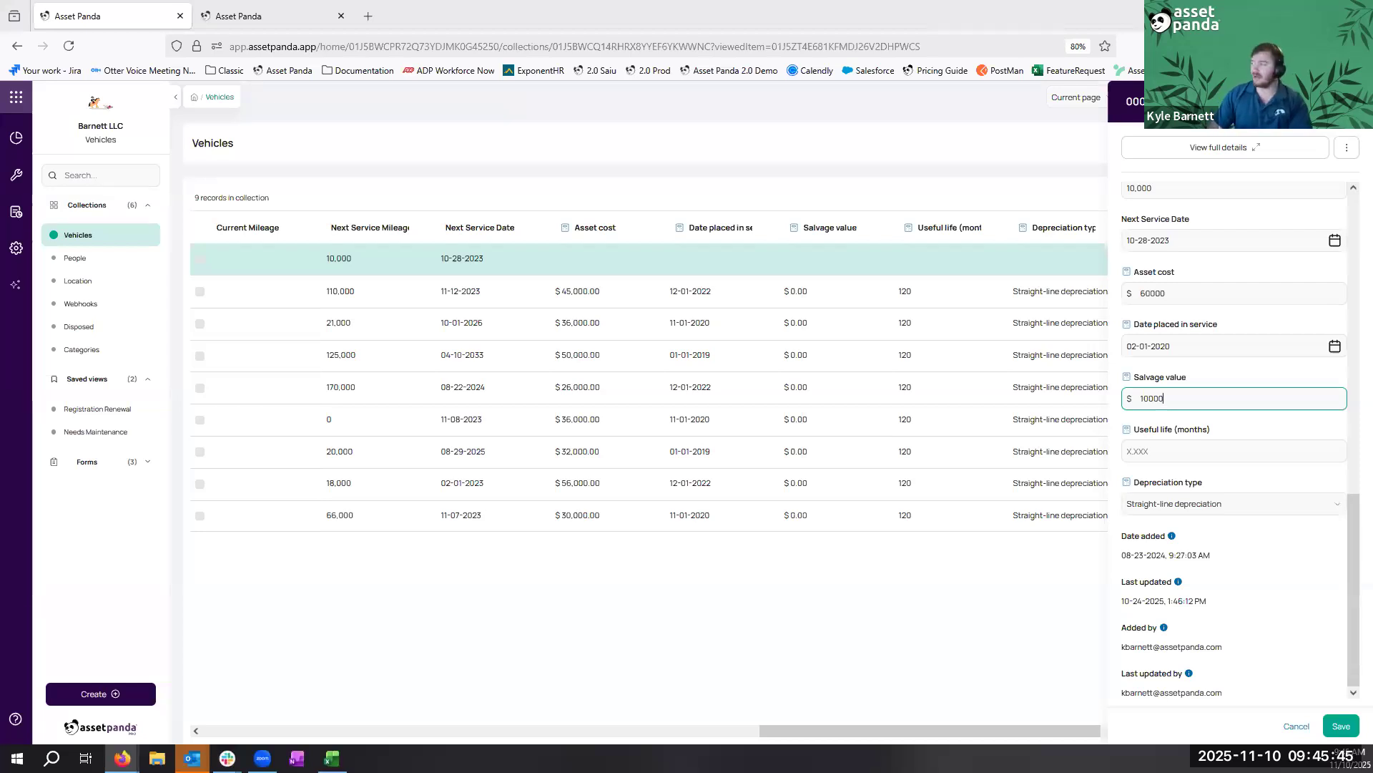
click(1176, 465)
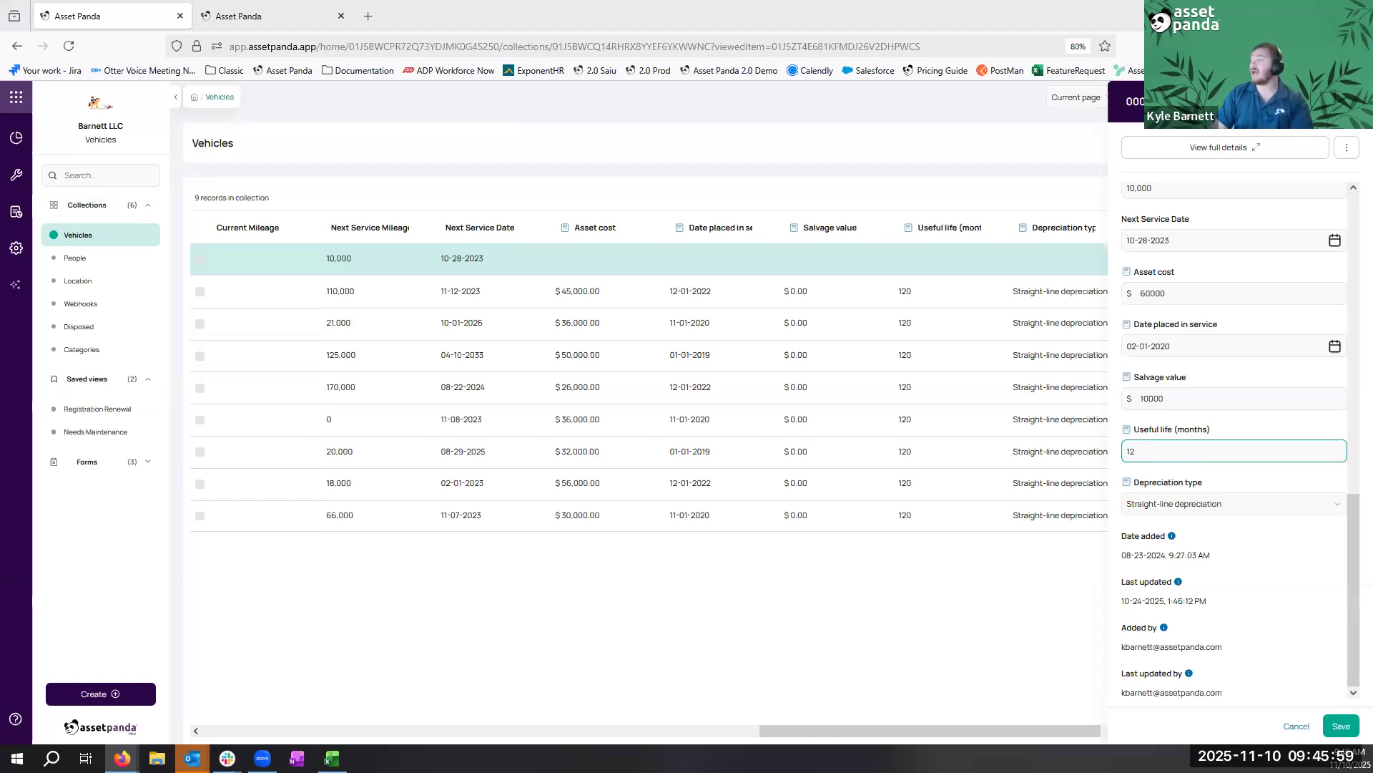
text(0)
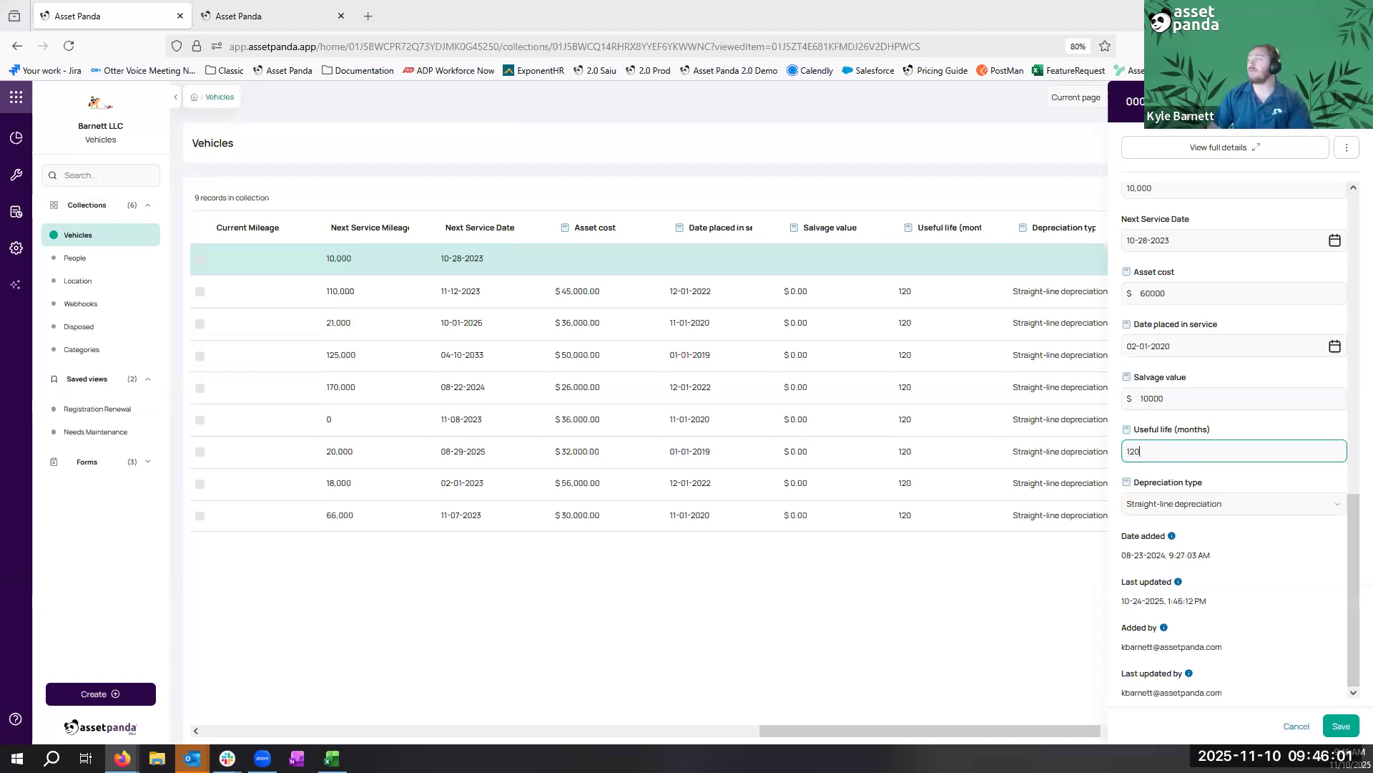
click(1343, 725)
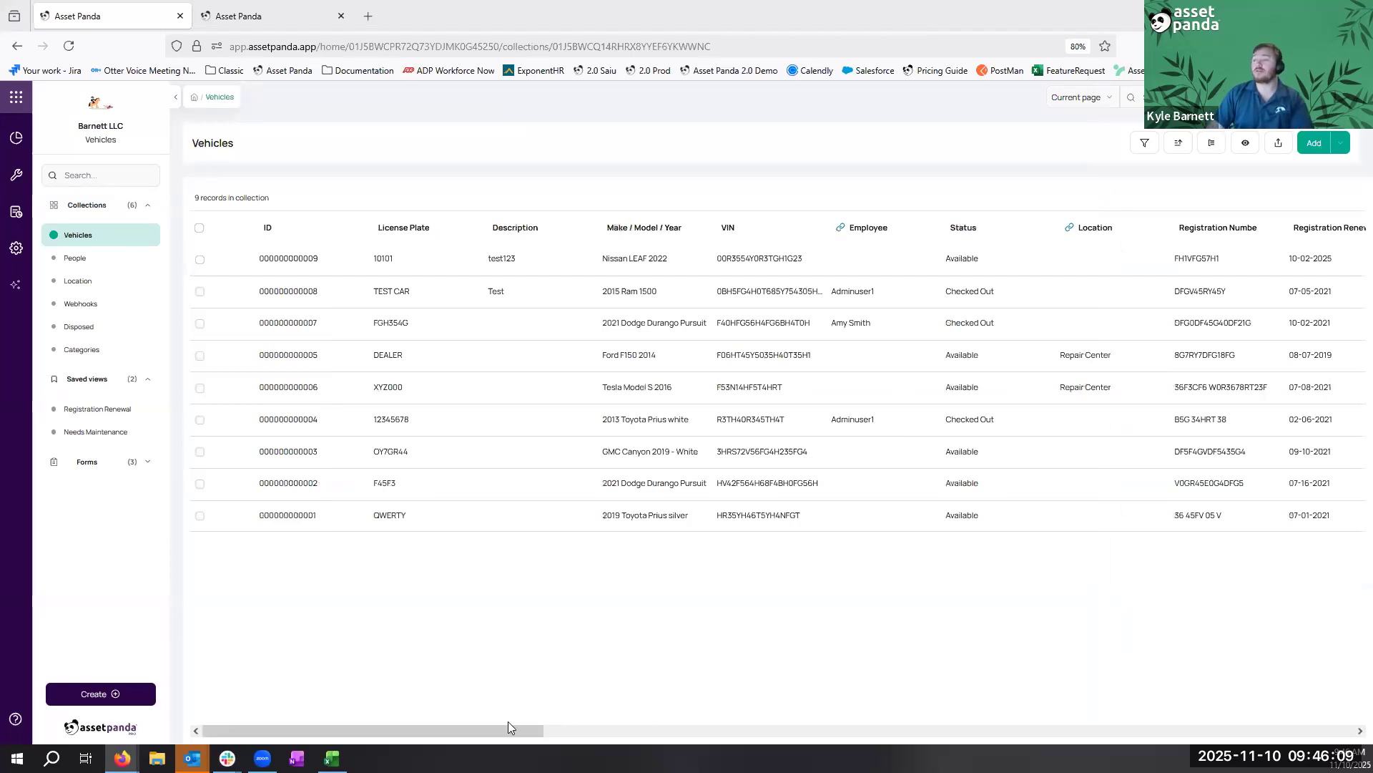
Reopen the Nissan LEAF 2022 record and examine the current month, book value, expense and accumulated depreciation in its Depreciation summary
drag(507, 730, 964, 730)
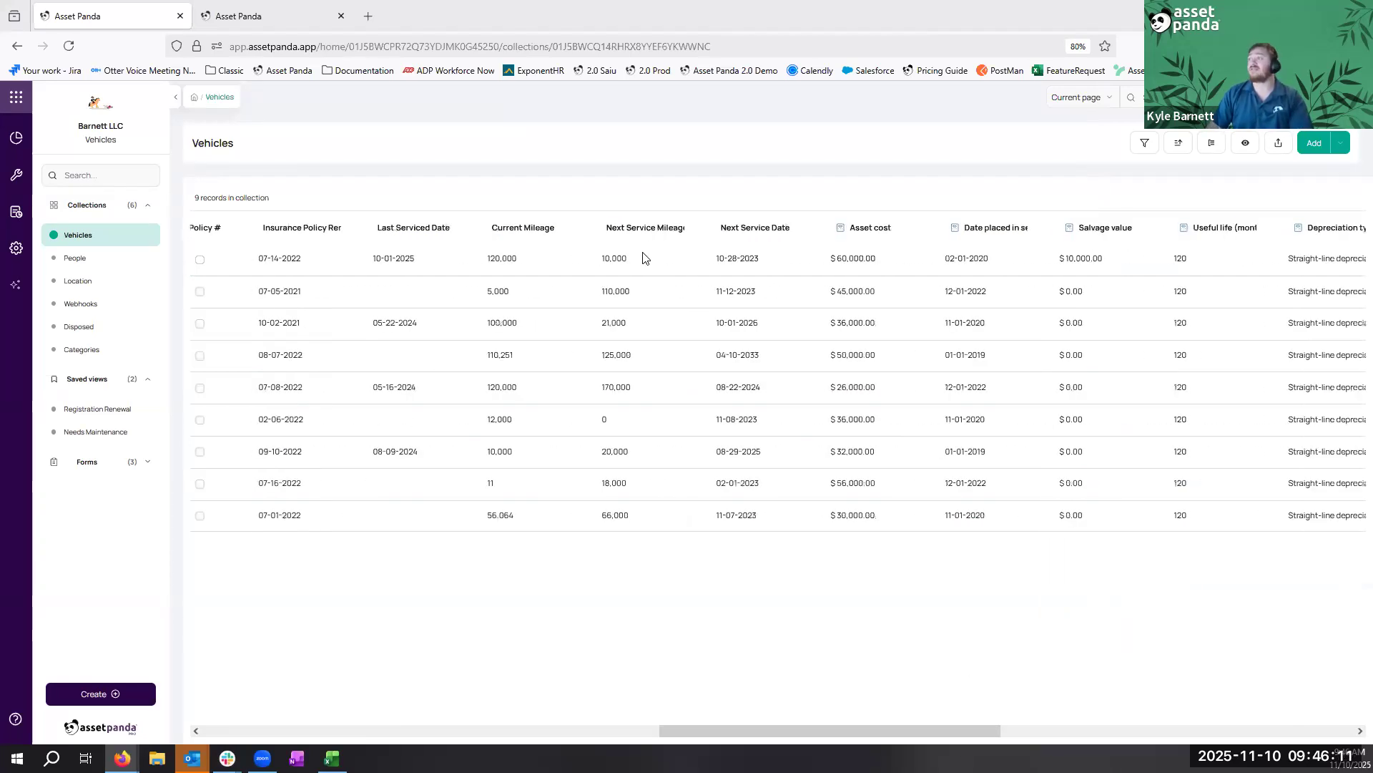
click(701, 256)
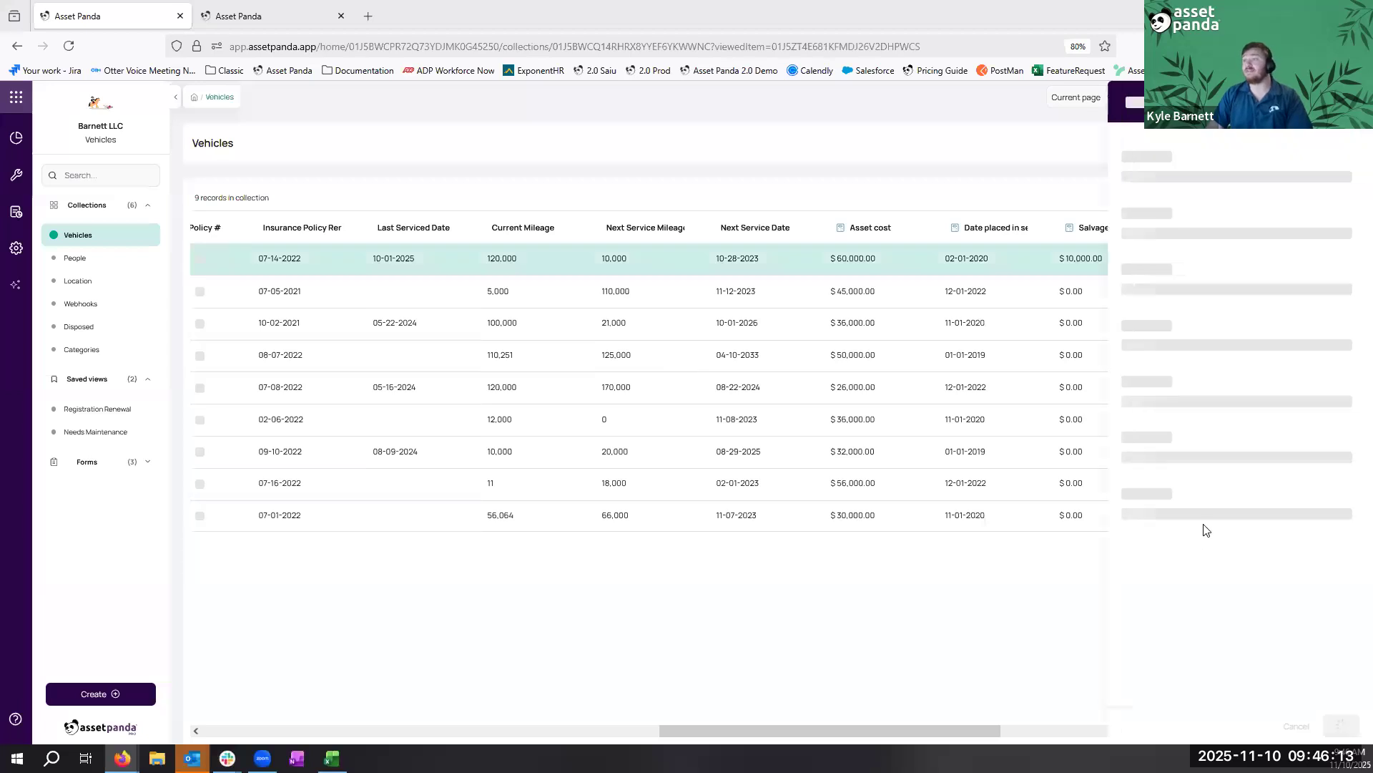
drag(1143, 200, 1342, 312)
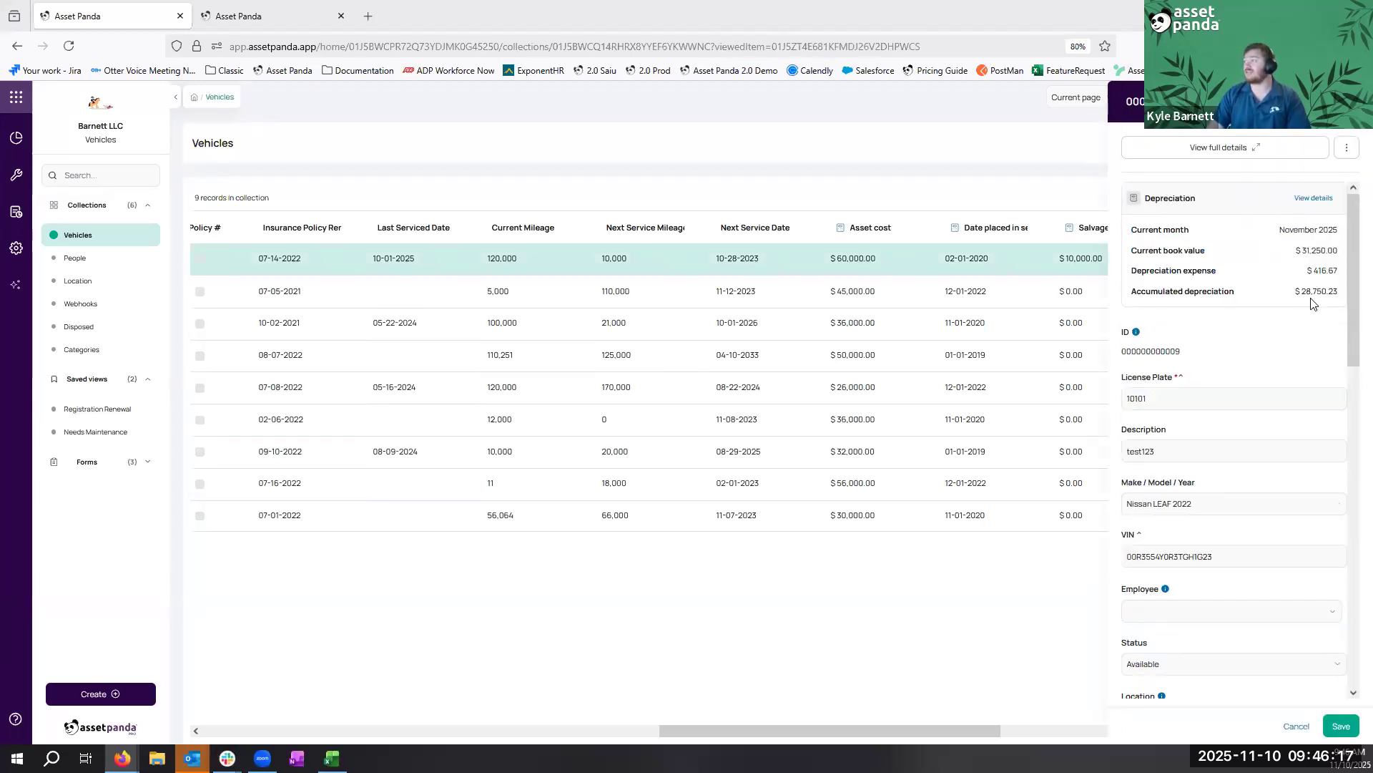
click(1320, 307)
triple_click(1306, 227)
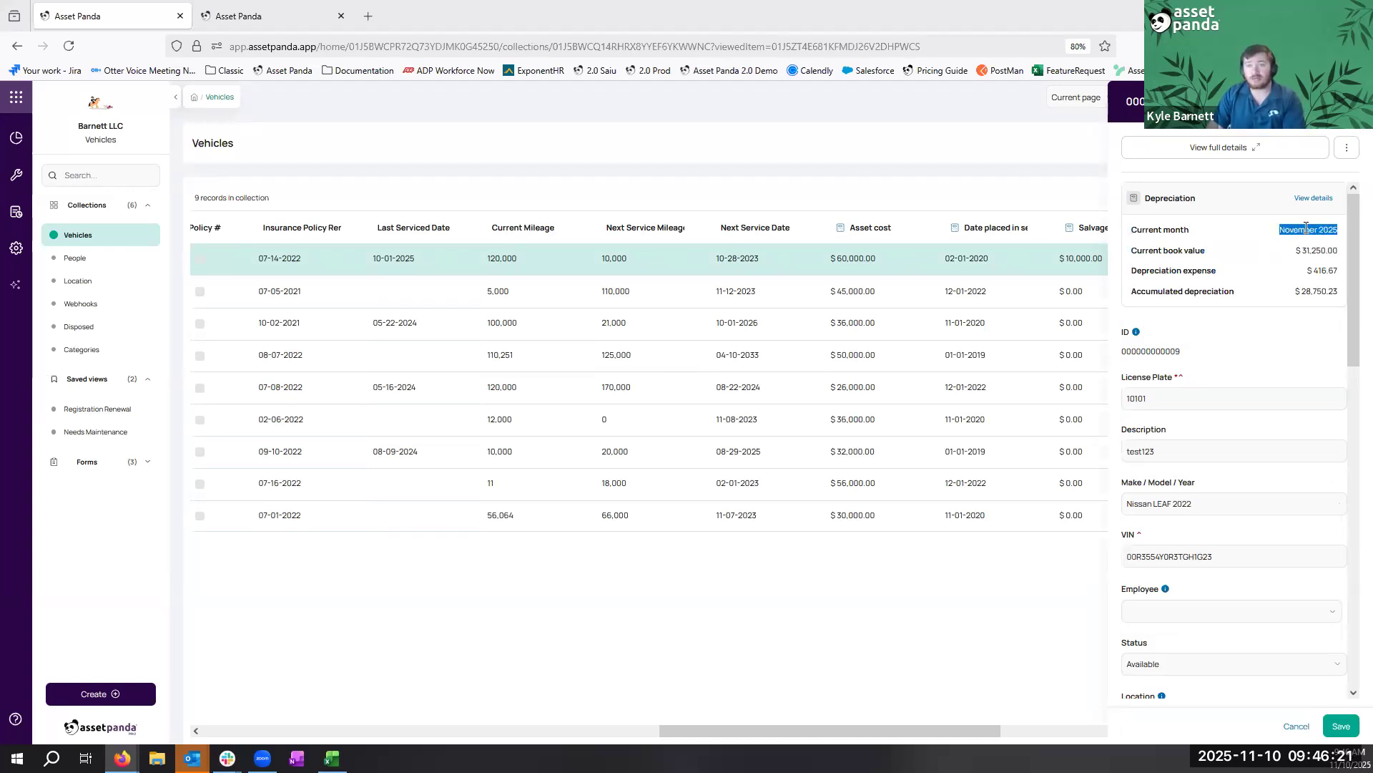
triple_click(1316, 253)
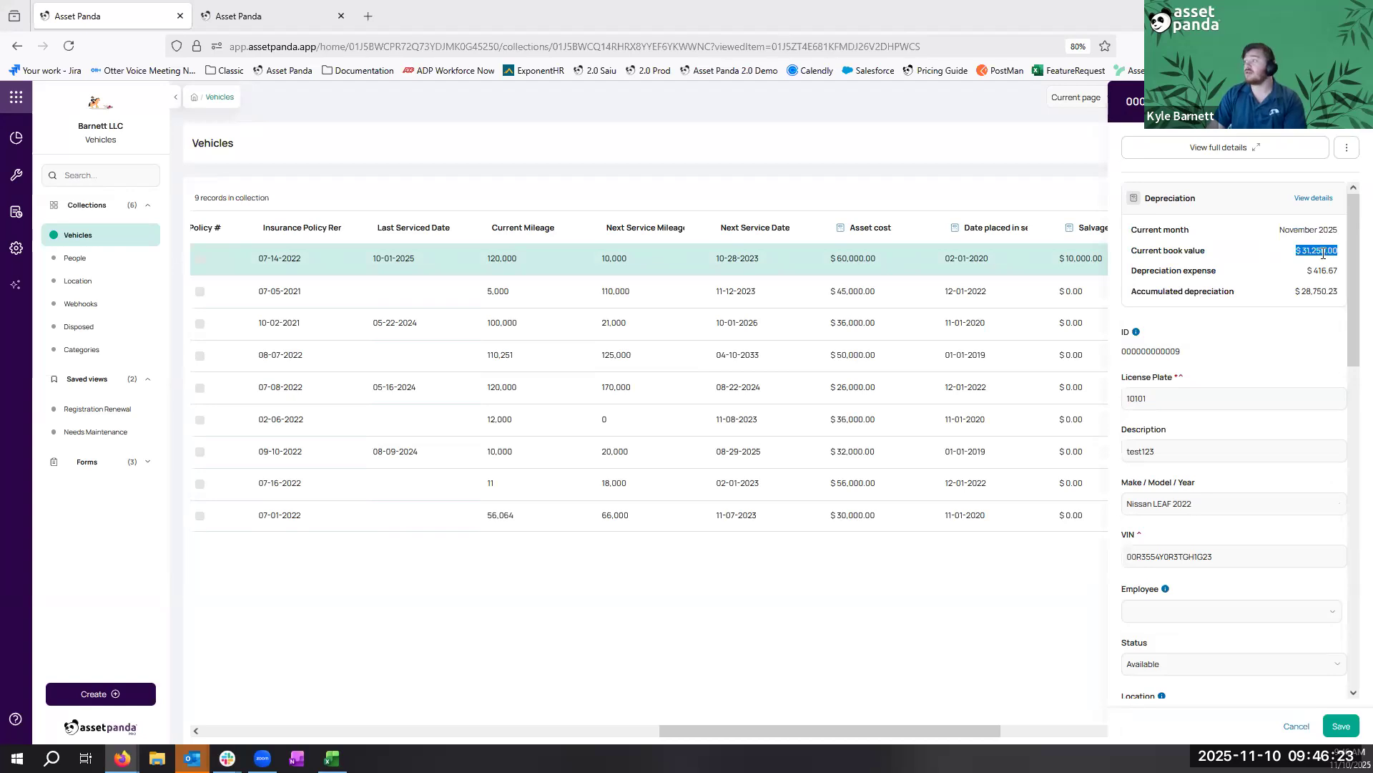
double_click(1323, 253)
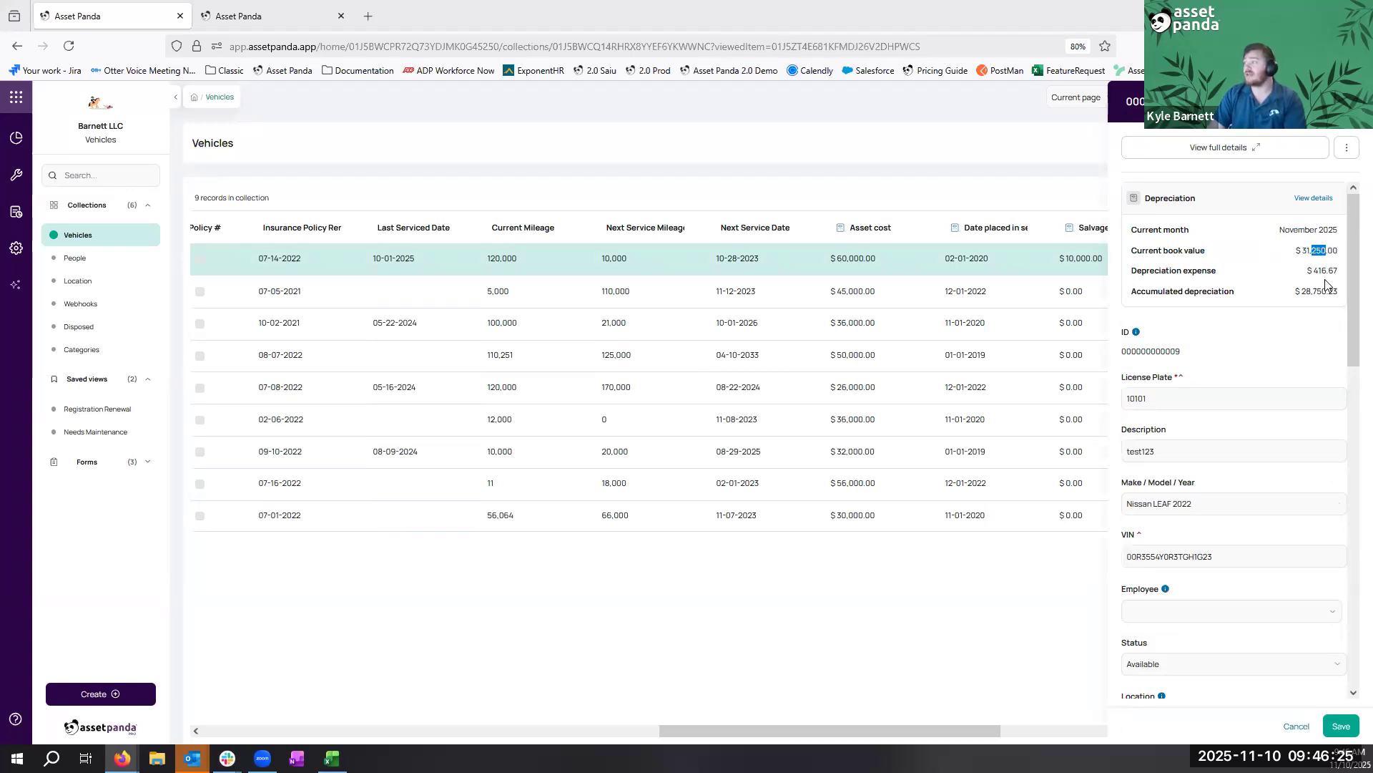
click(1328, 272)
triple_click(1329, 272)
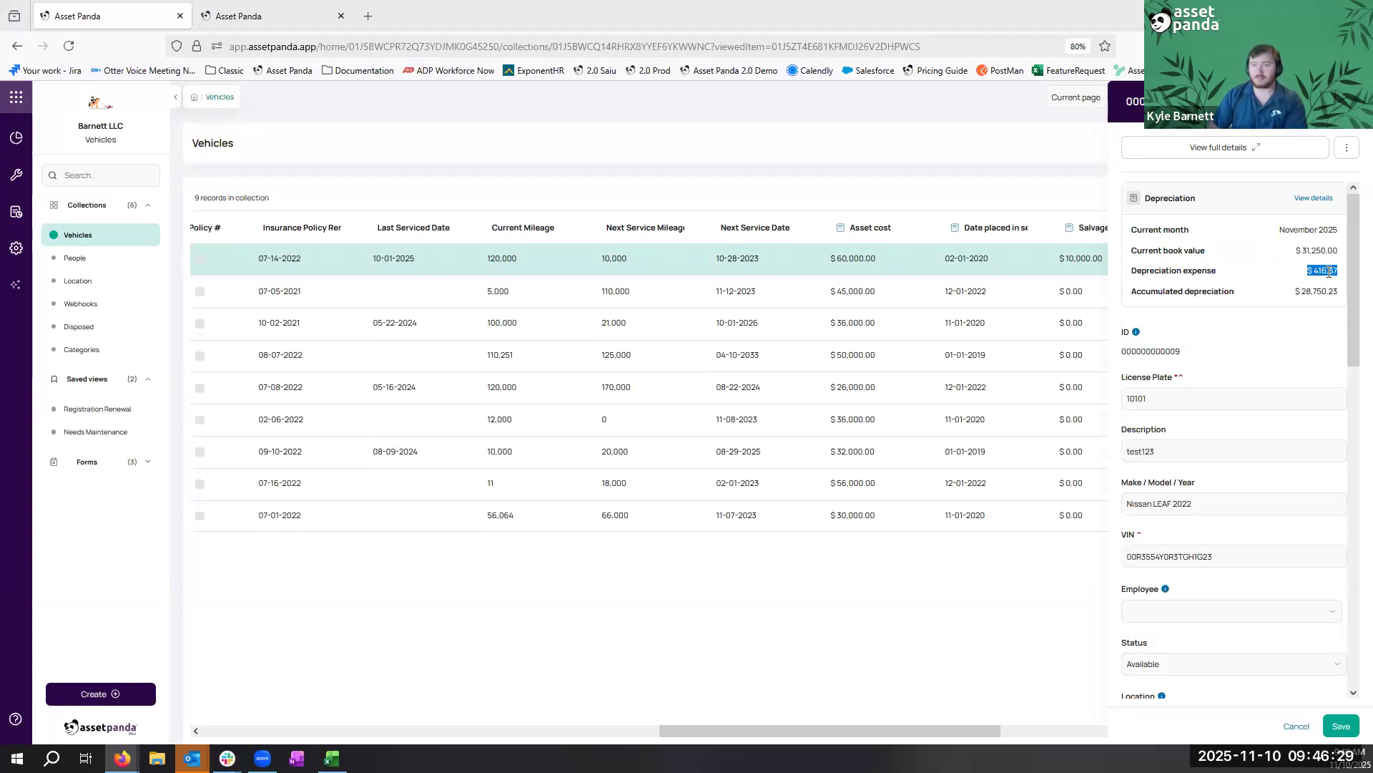
Open the vehicle's detailed depreciation schedule and examine its beginning book value, depreciation and ending book value columns
drag(1337, 291, 1296, 292)
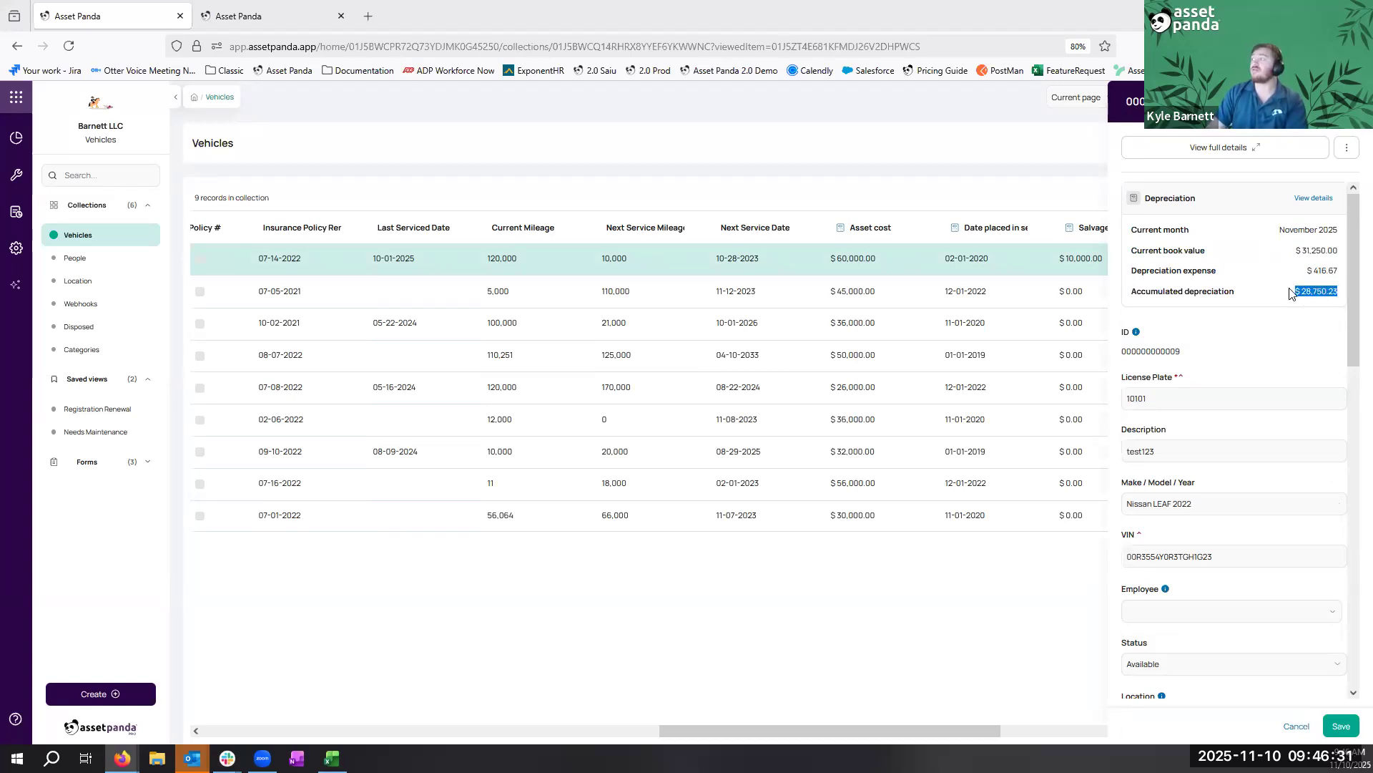
click(1318, 196)
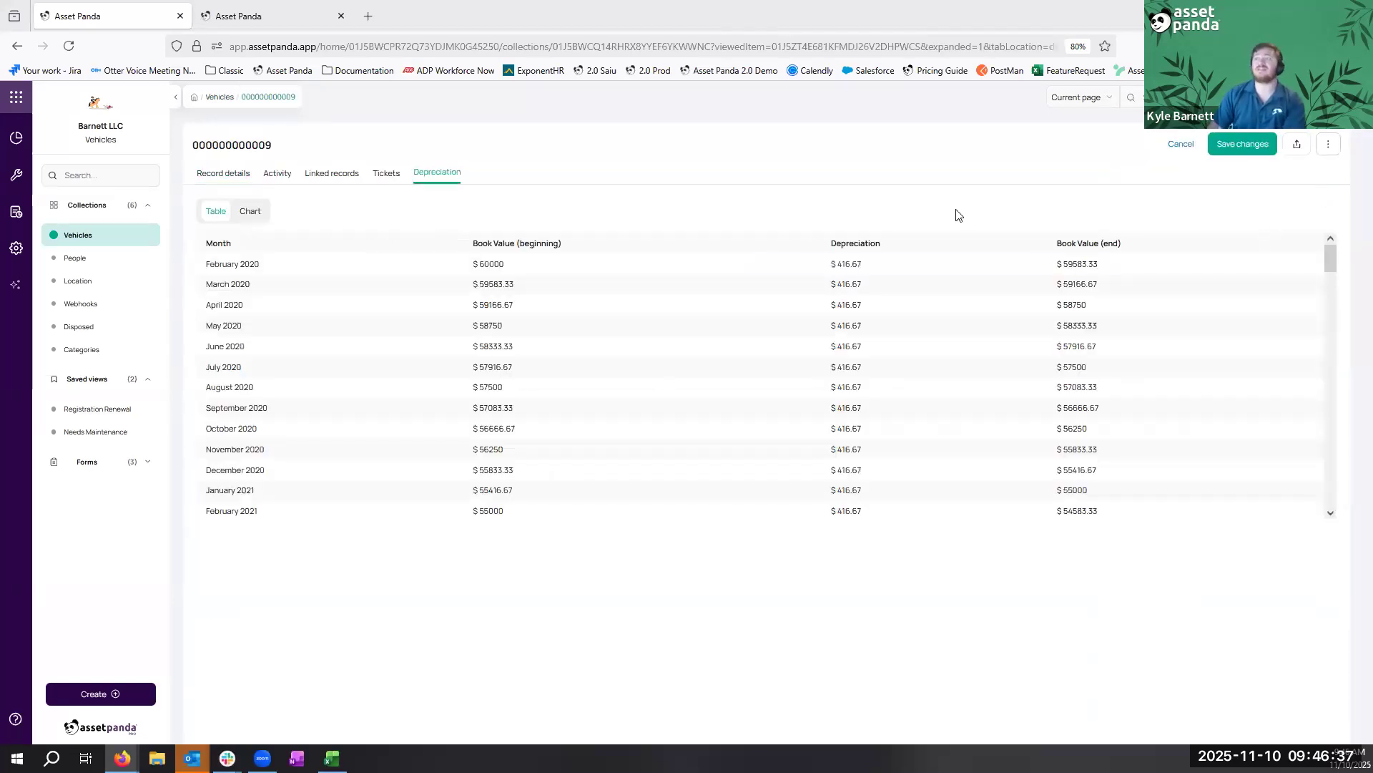
scroll(347, 265, down, 3)
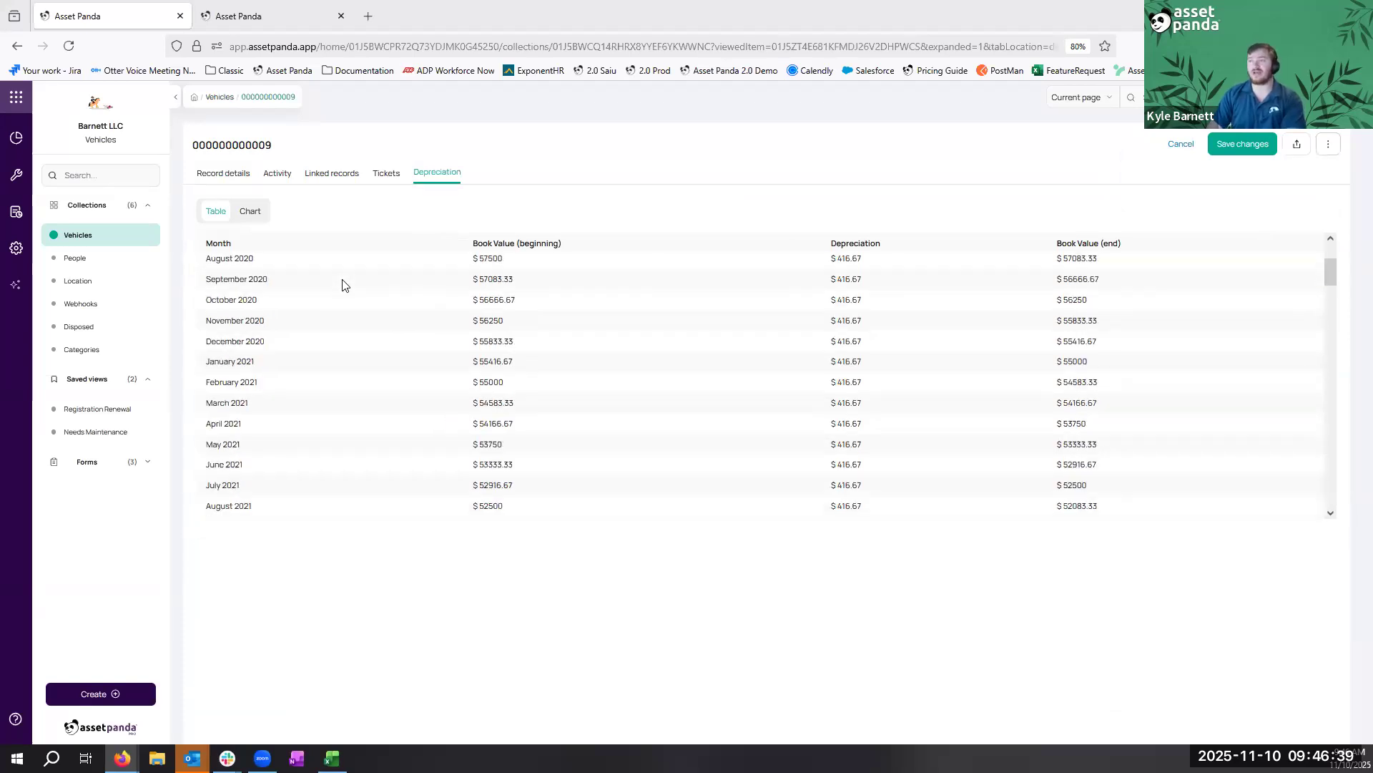
drag(474, 243, 545, 245)
drag(1061, 243, 1122, 243)
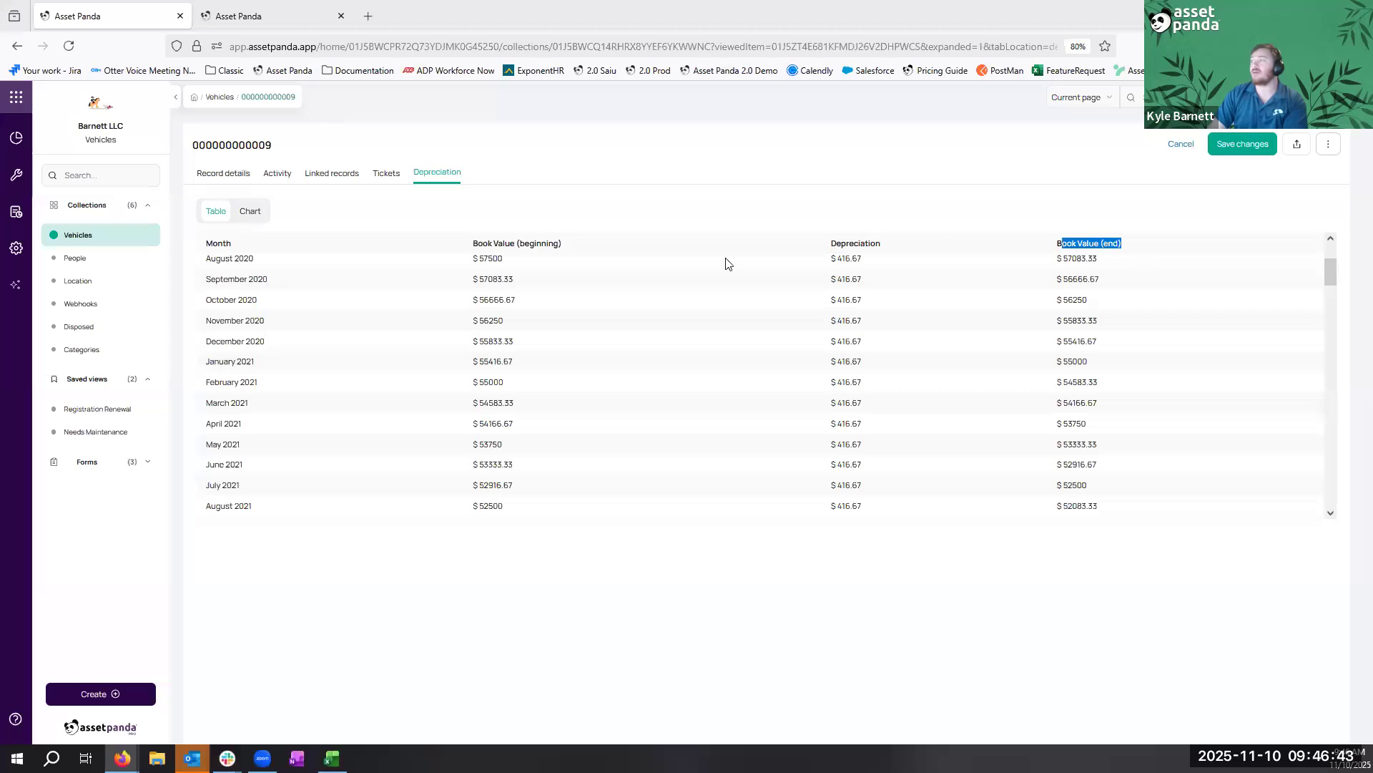
double_click(849, 243)
scroll(530, 372, down, 10)
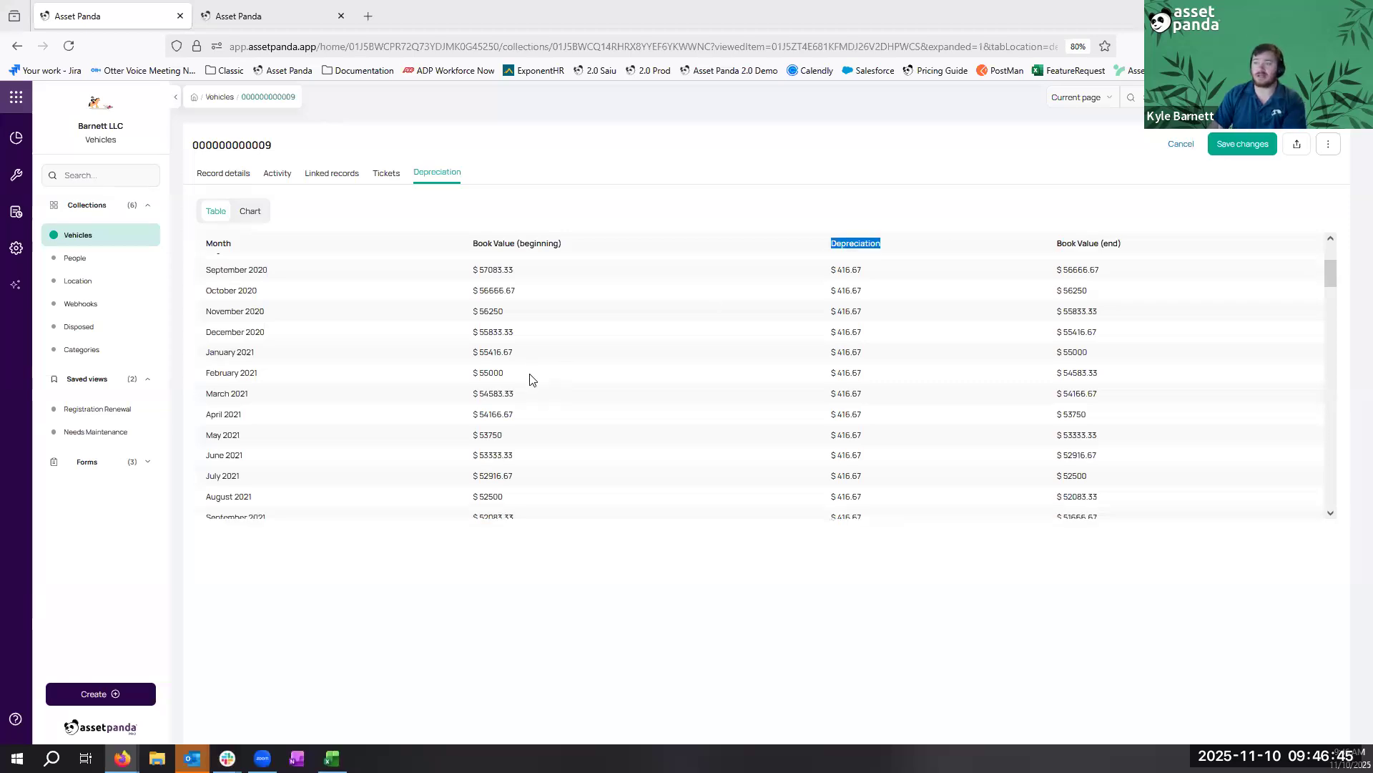
Examine the final month of the depreciation schedule and its ending book value
scroll(530, 370, down, 20)
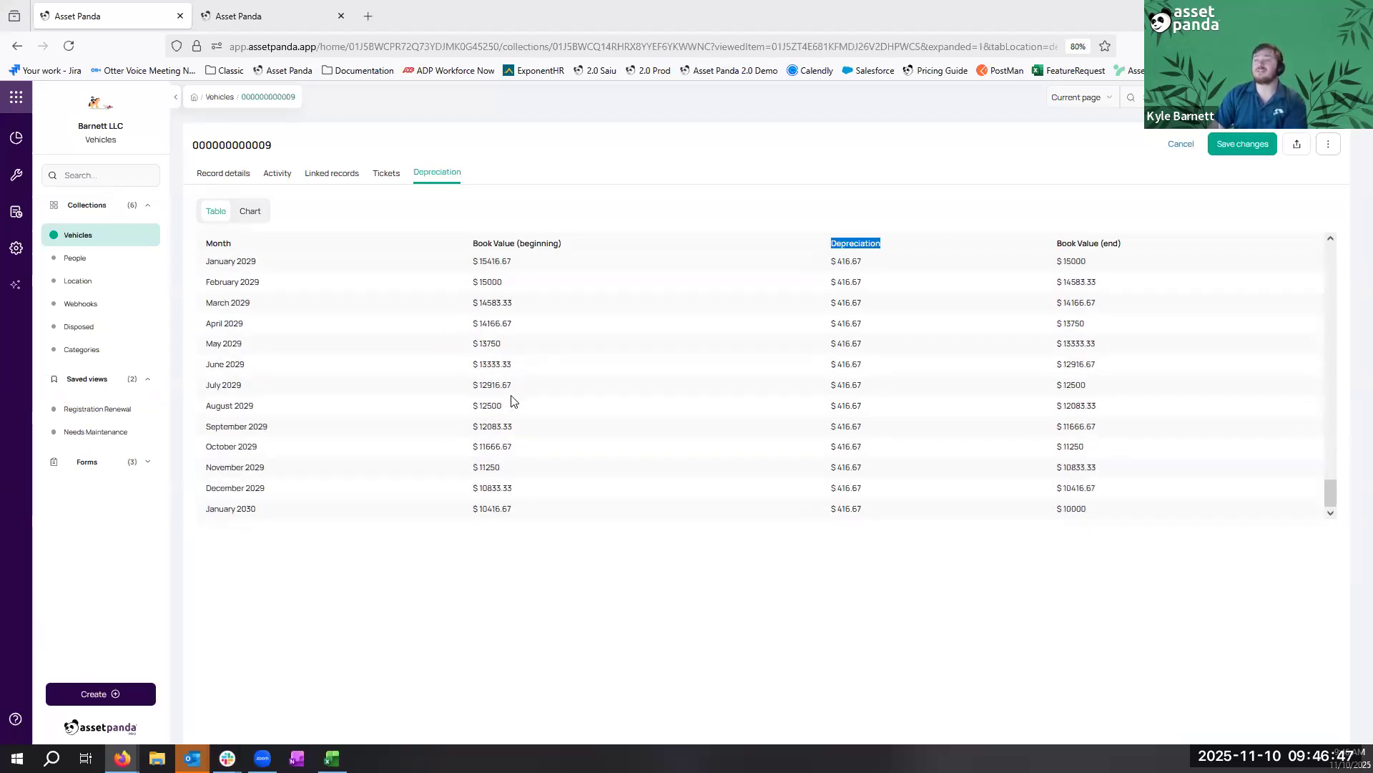
drag(1100, 509, 1056, 512)
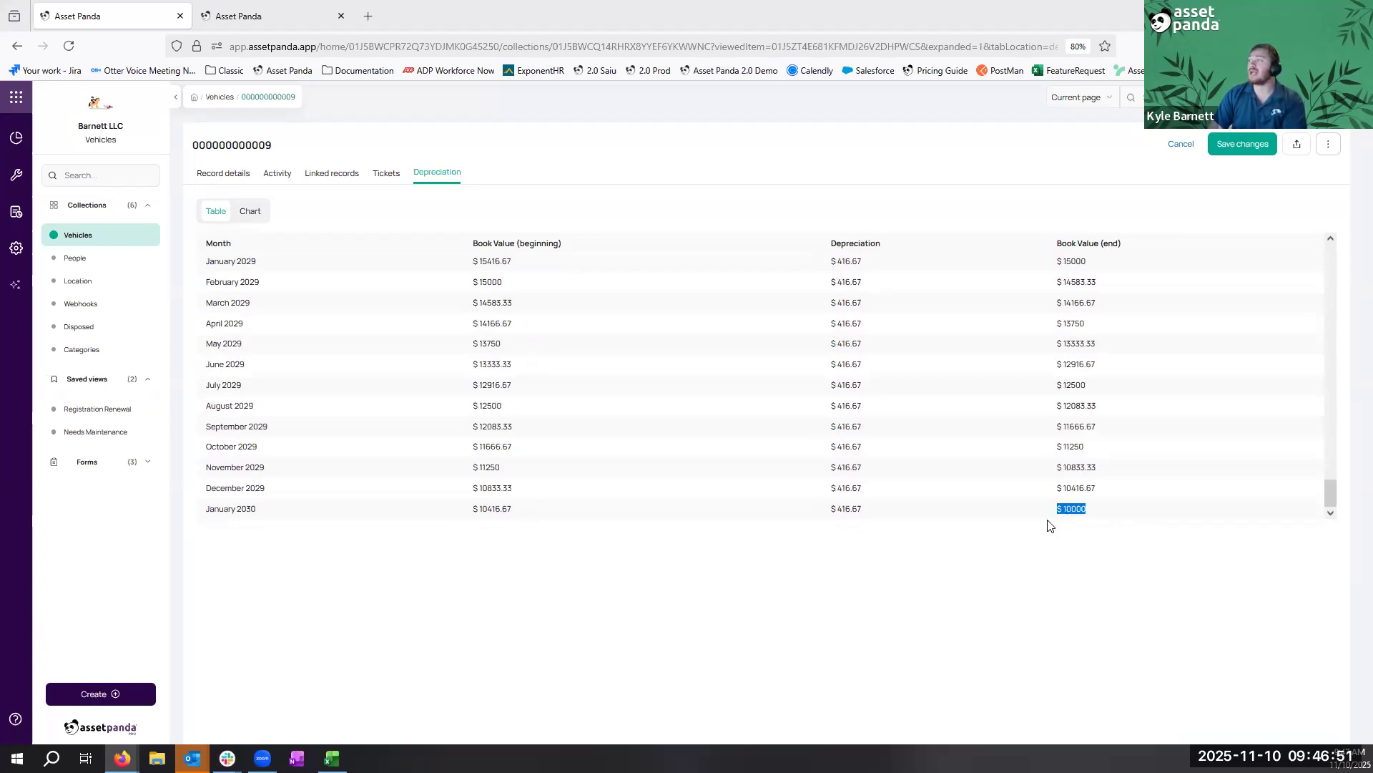
drag(259, 512, 215, 527)
double_click(228, 510)
triple_click(228, 511)
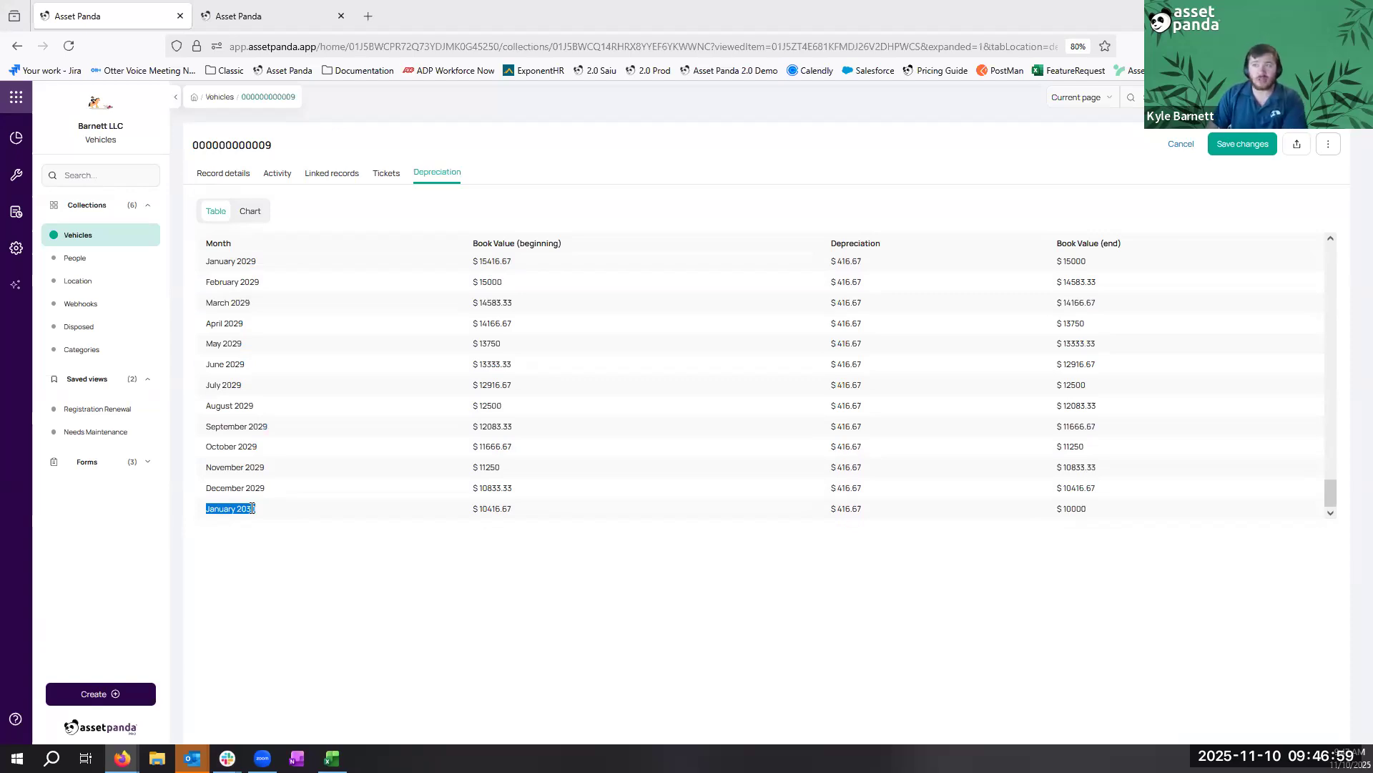
Return to the Vehicles collection and bring its depreciation columns into view
click(227, 96)
drag(839, 733, 927, 733)
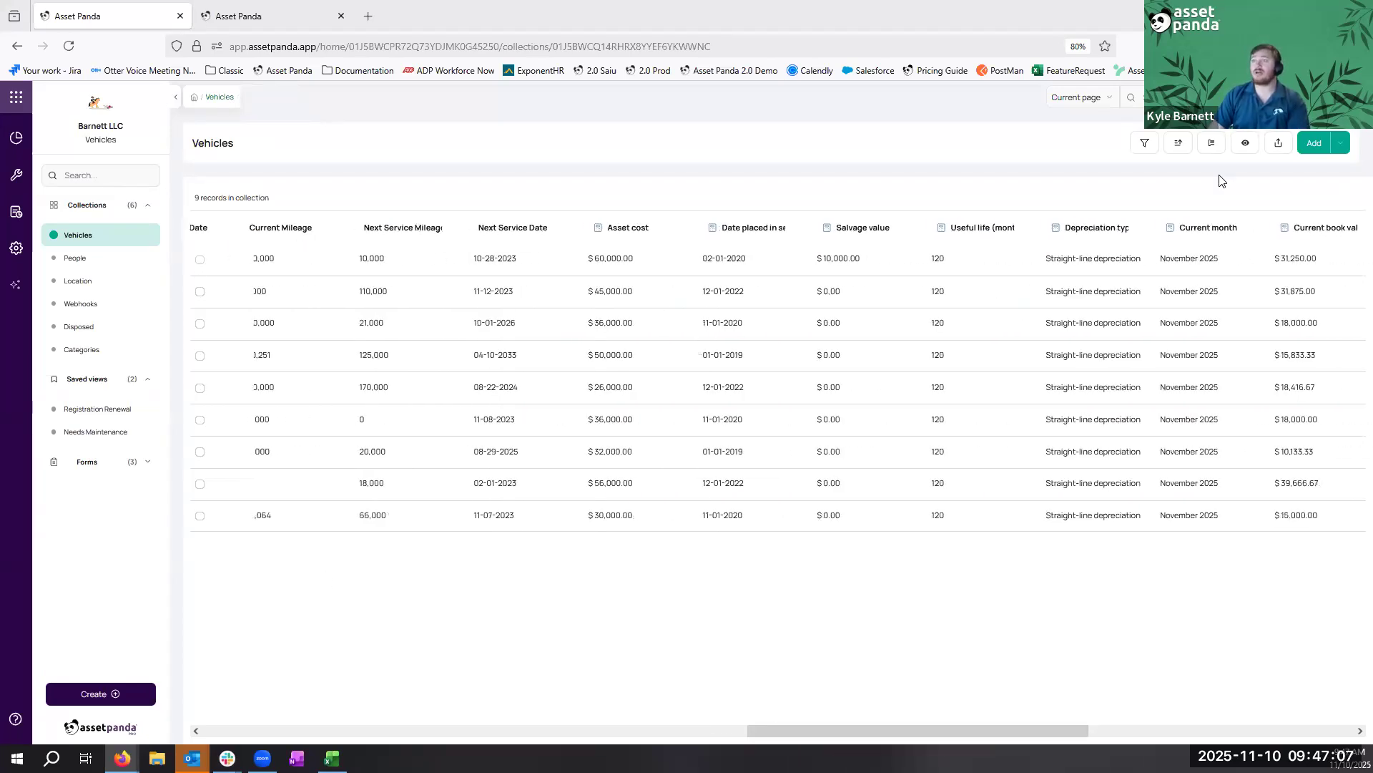
click(1147, 145)
click(887, 274)
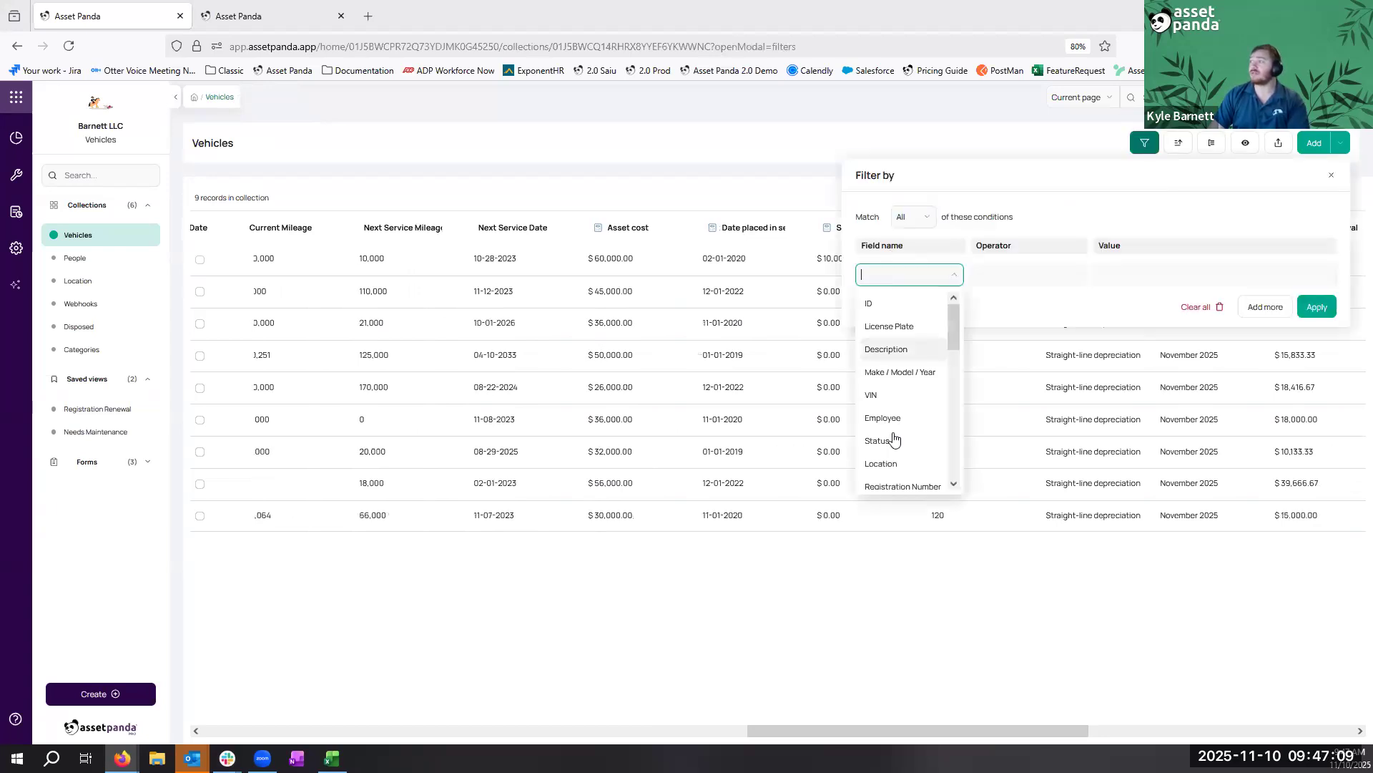
scroll(891, 393, down, 10)
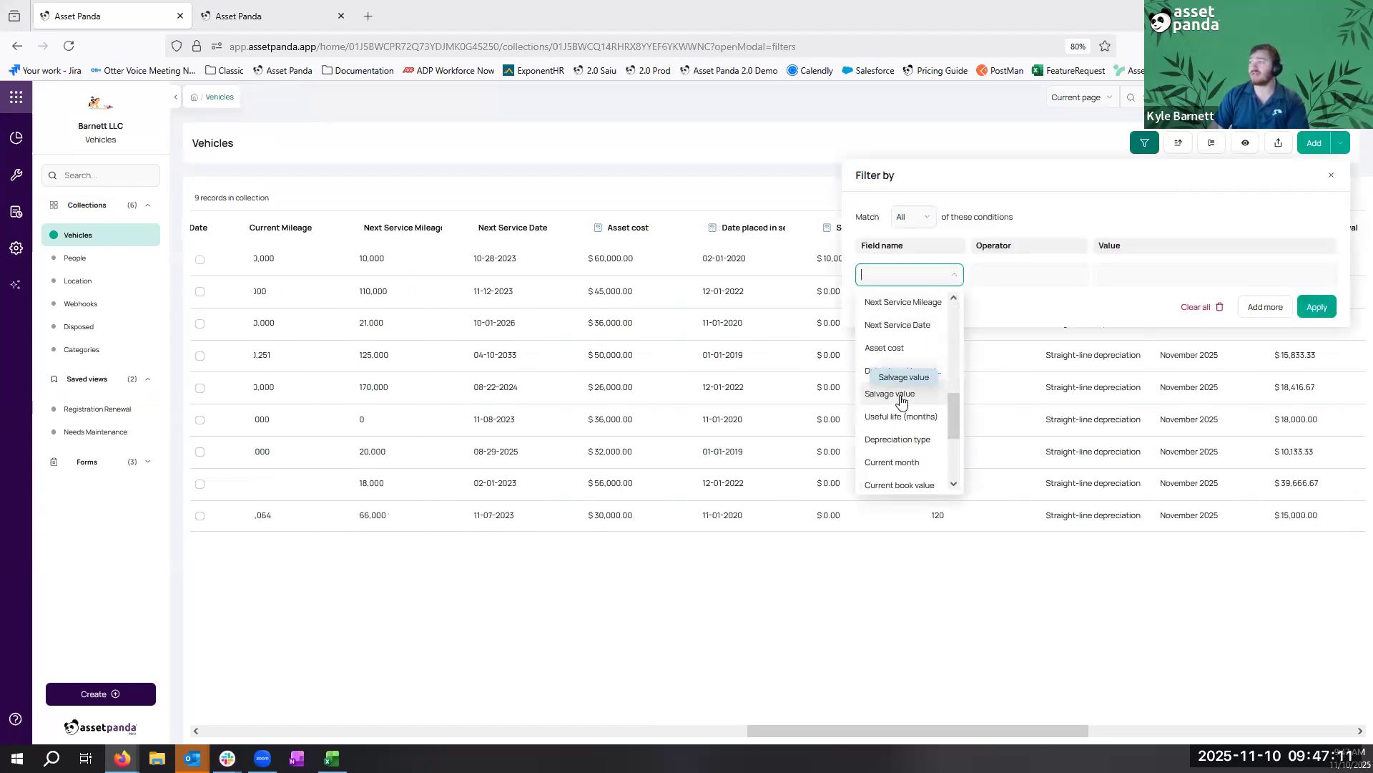
click(912, 377)
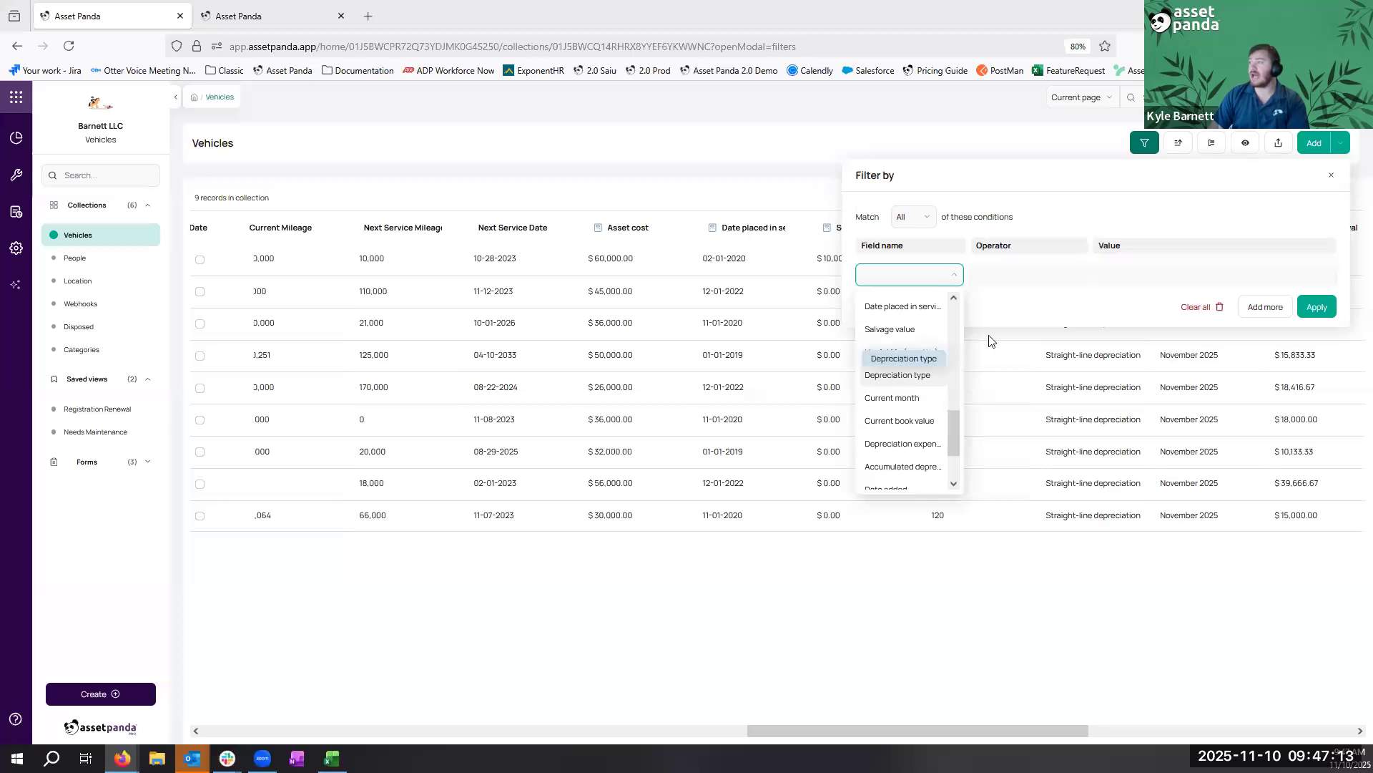
click(1027, 282)
click(1030, 324)
click(1187, 278)
click(1175, 305)
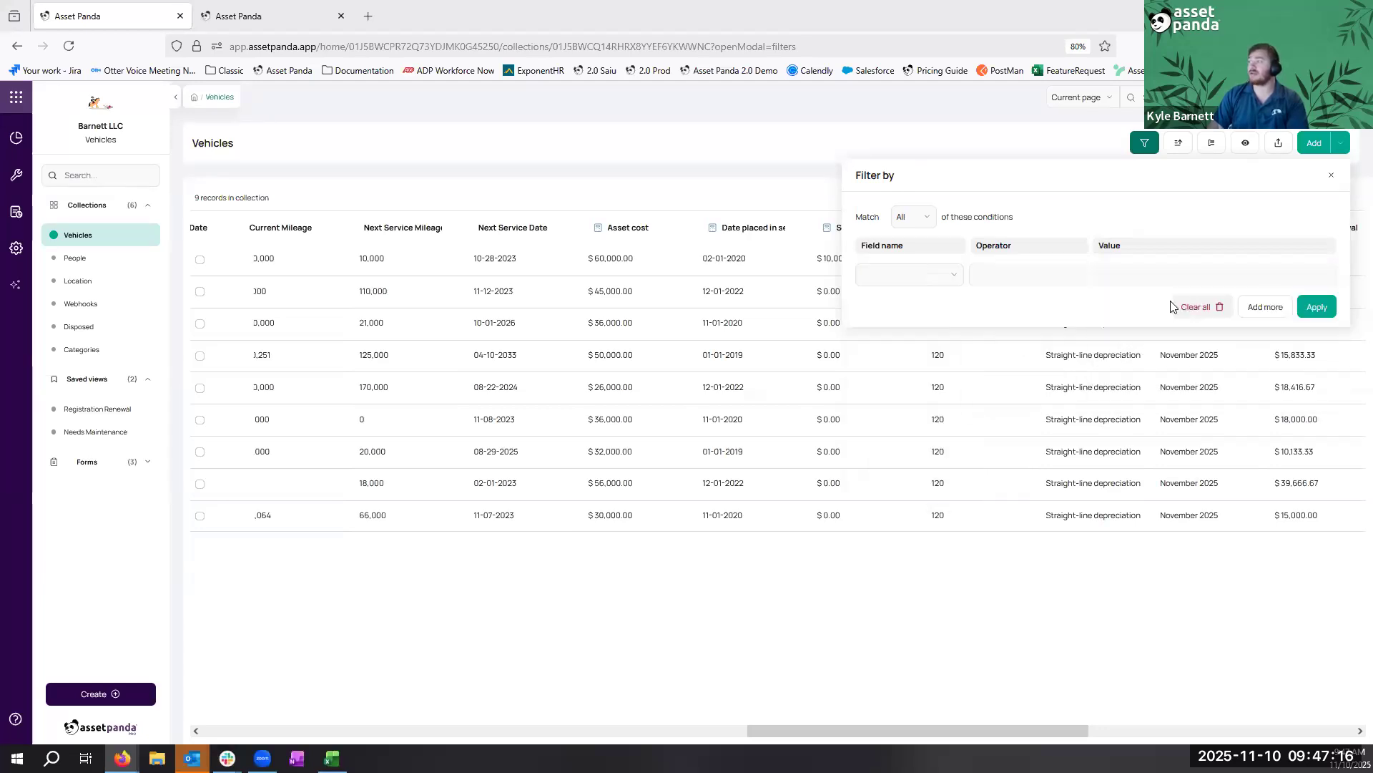
click(937, 279)
scroll(904, 385, down, 5)
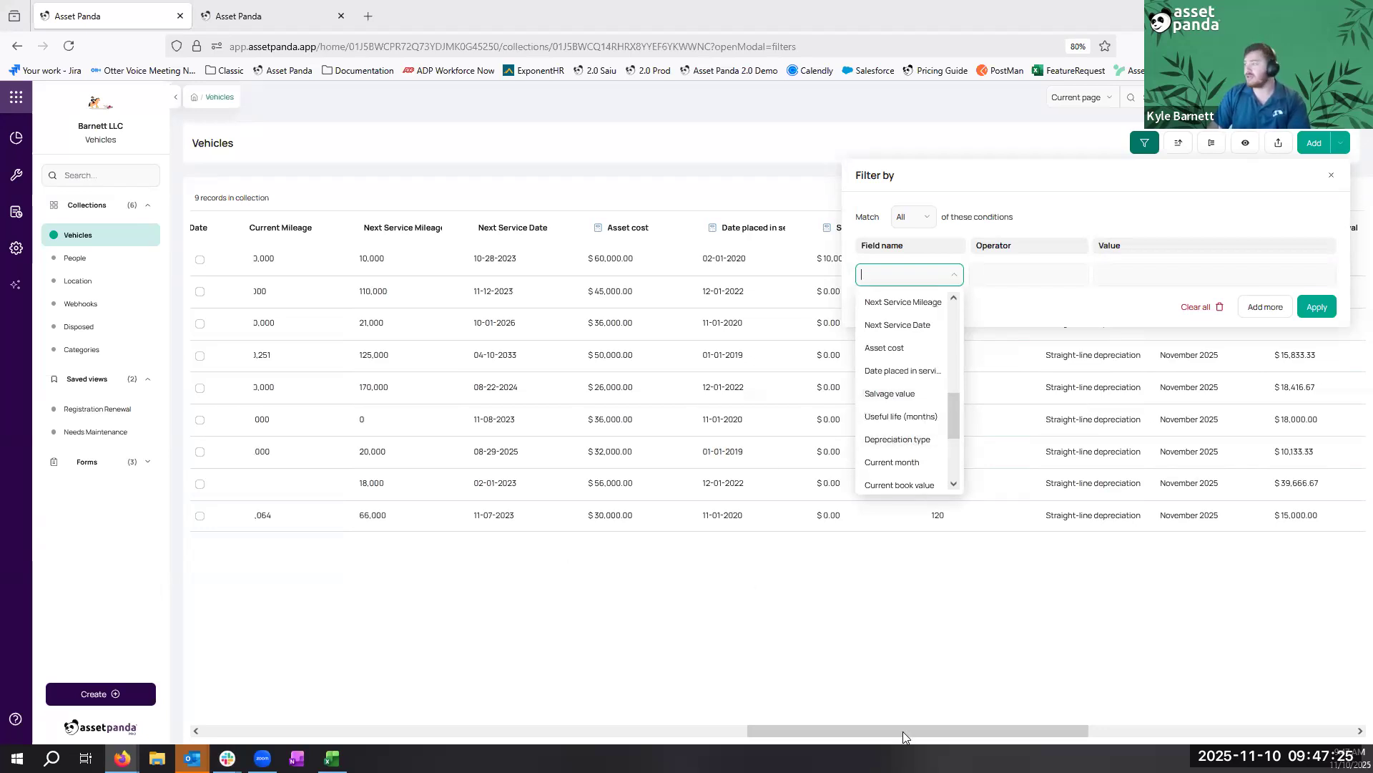
Filter the Vehicles collection to records whose current book value is less than or equal to an exact value of 20000
drag(911, 737, 1091, 734)
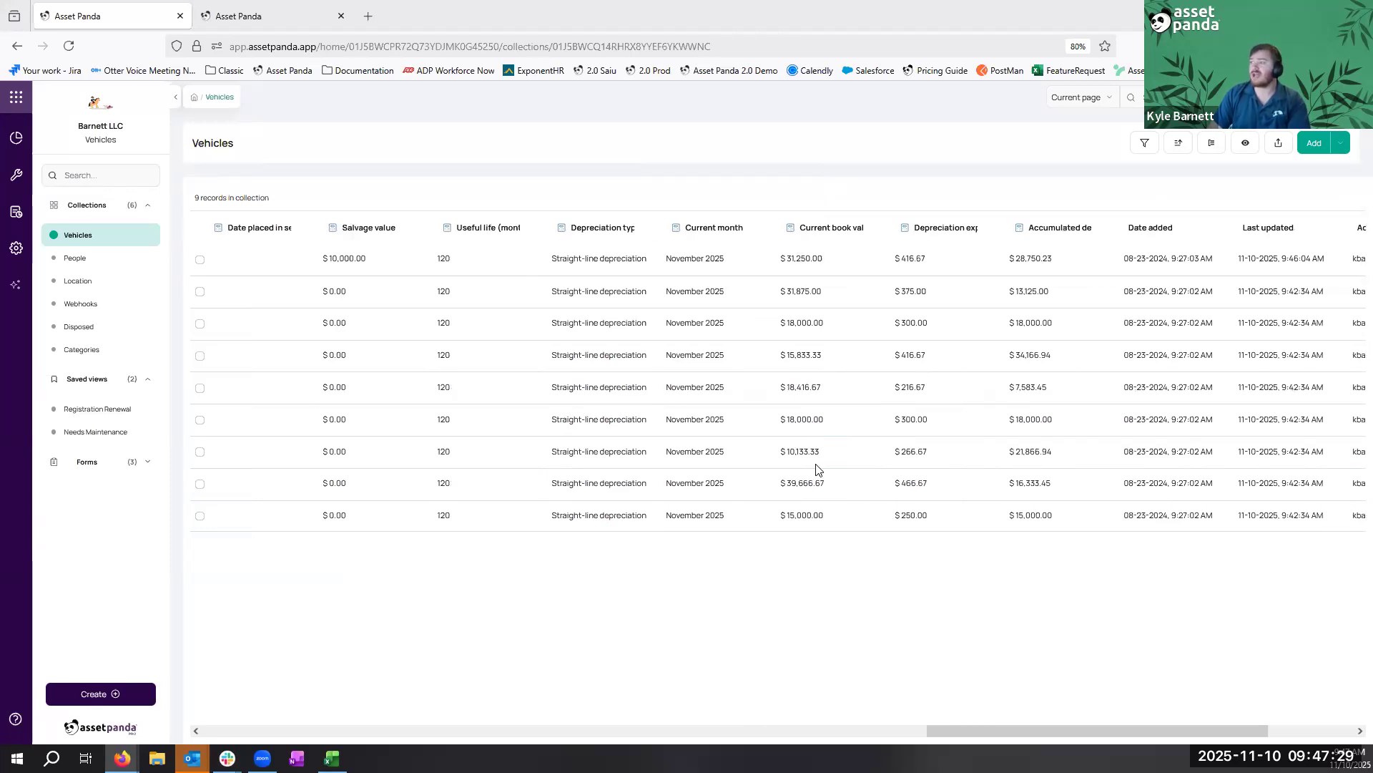
click(1144, 142)
click(945, 274)
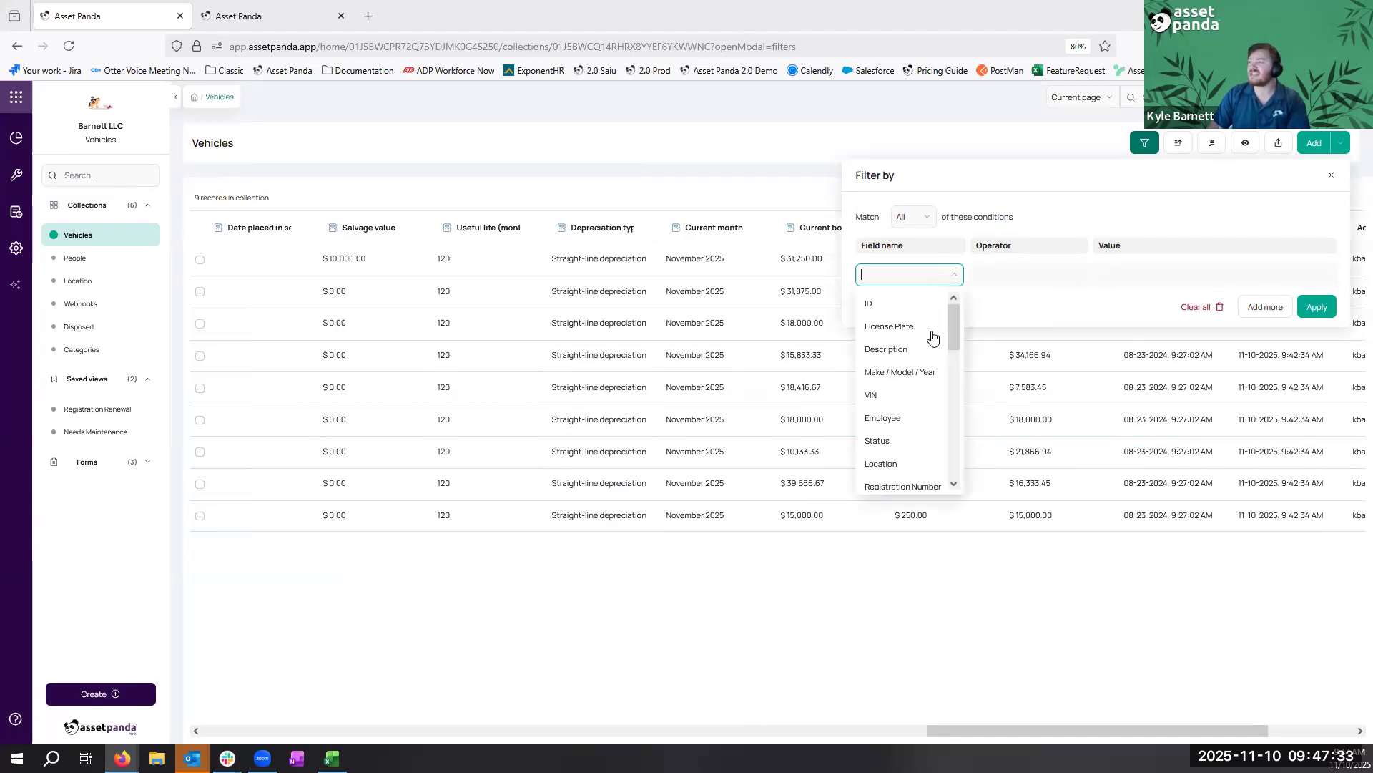
scroll(912, 390, down, 3)
text(boo)
click(909, 305)
click(1002, 275)
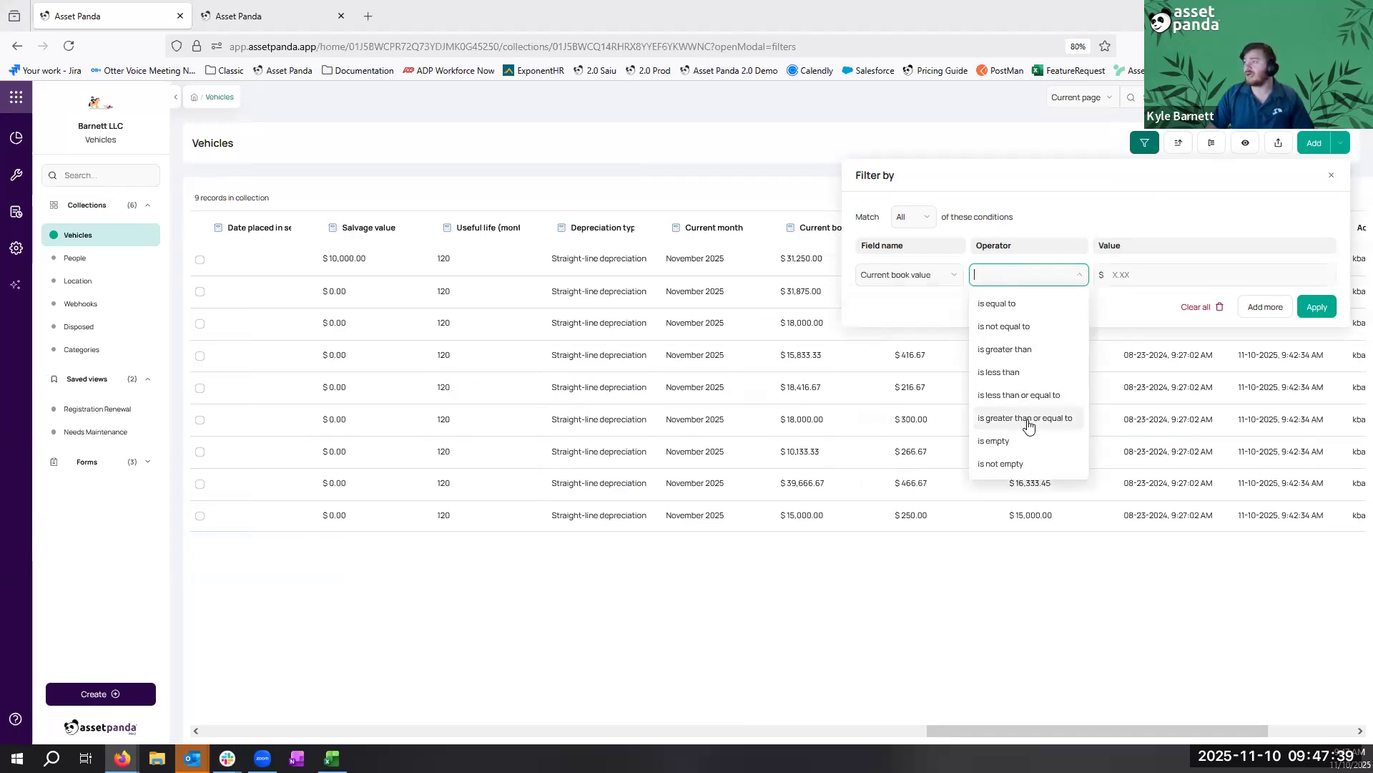
click(1030, 396)
click(1234, 274)
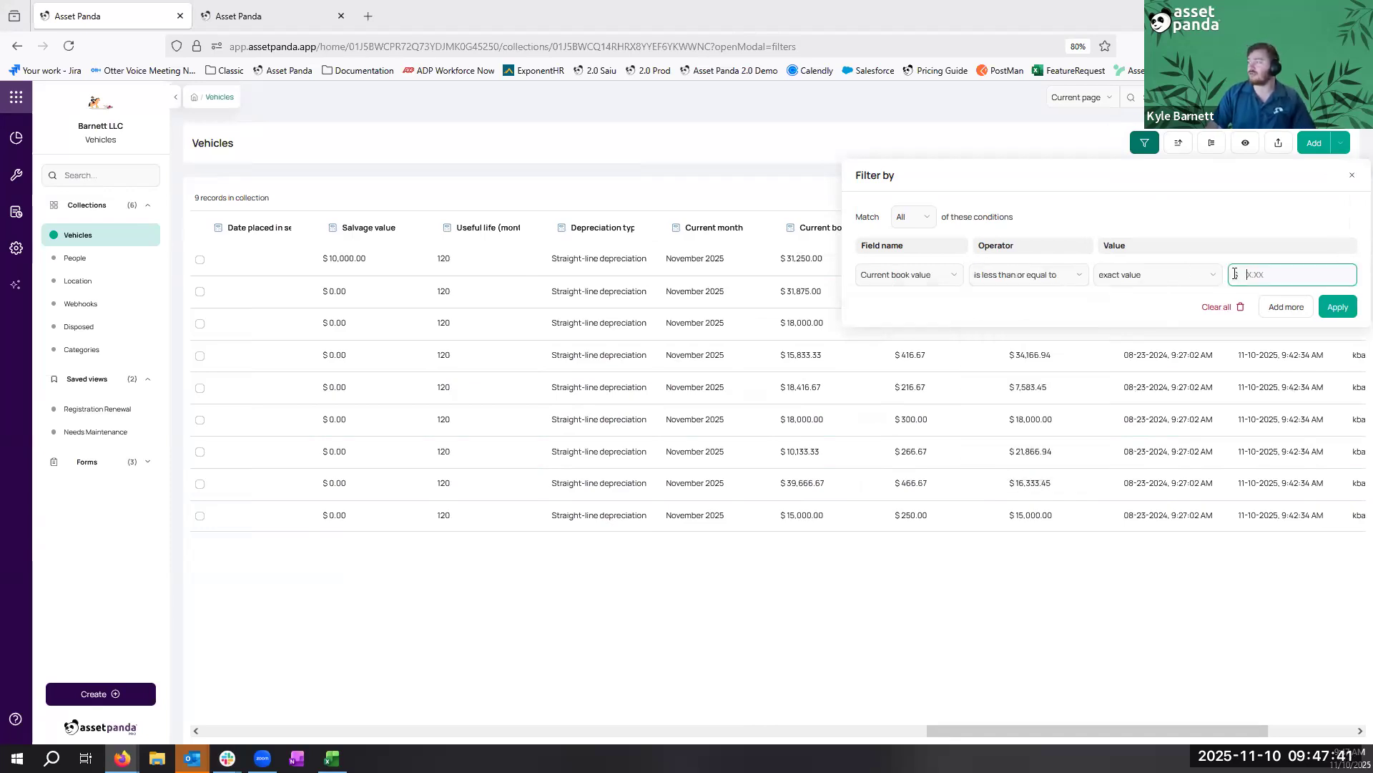
text(20000)
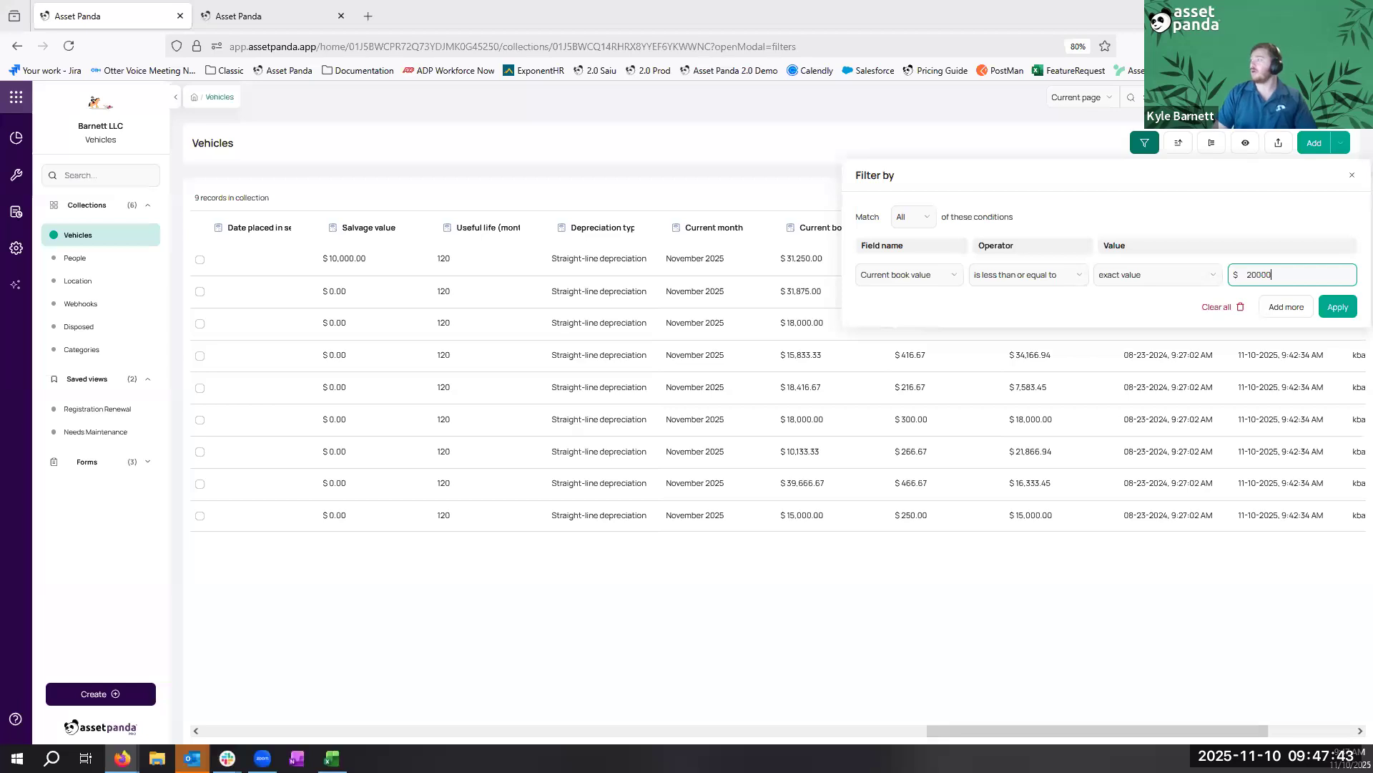
click(1338, 306)
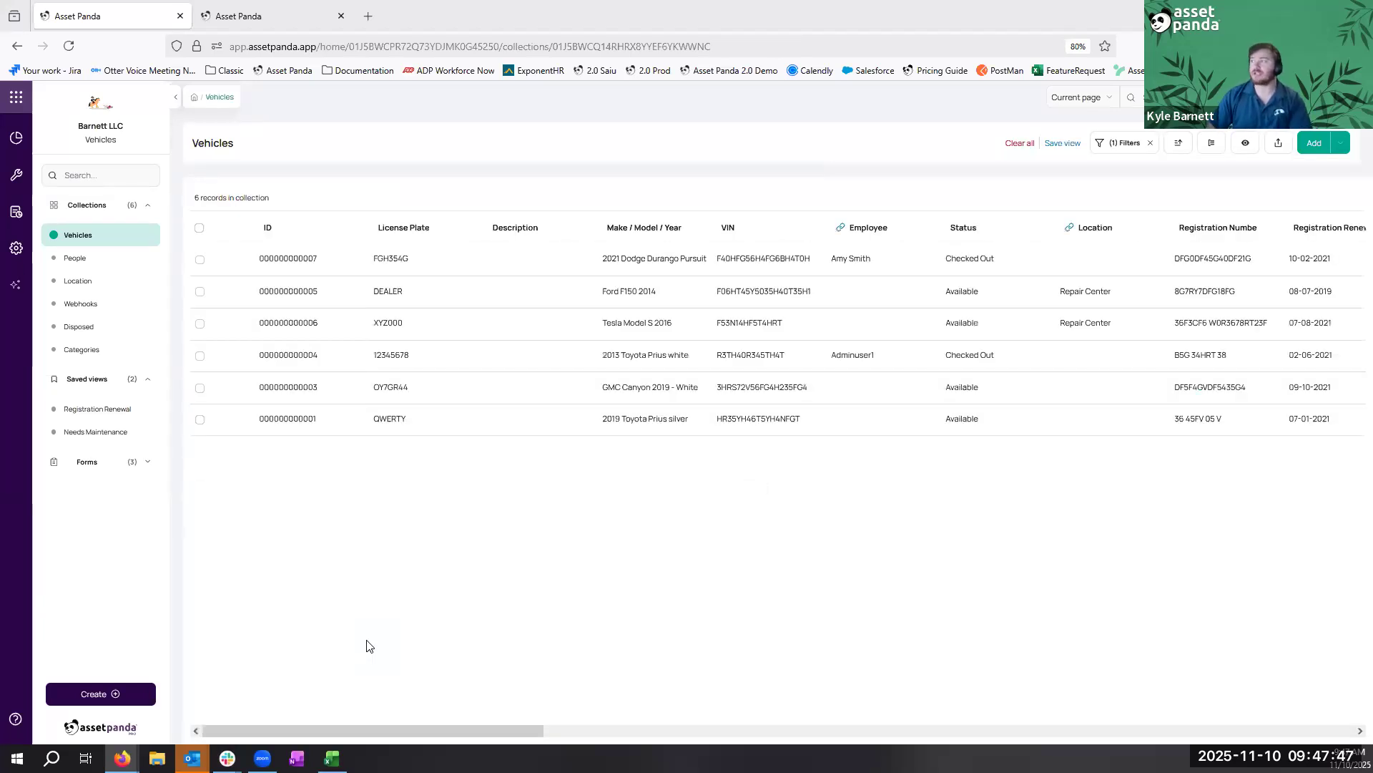
Examine the depreciation columns of the filtered vehicles and remove the filter
drag(400, 731, 1055, 726)
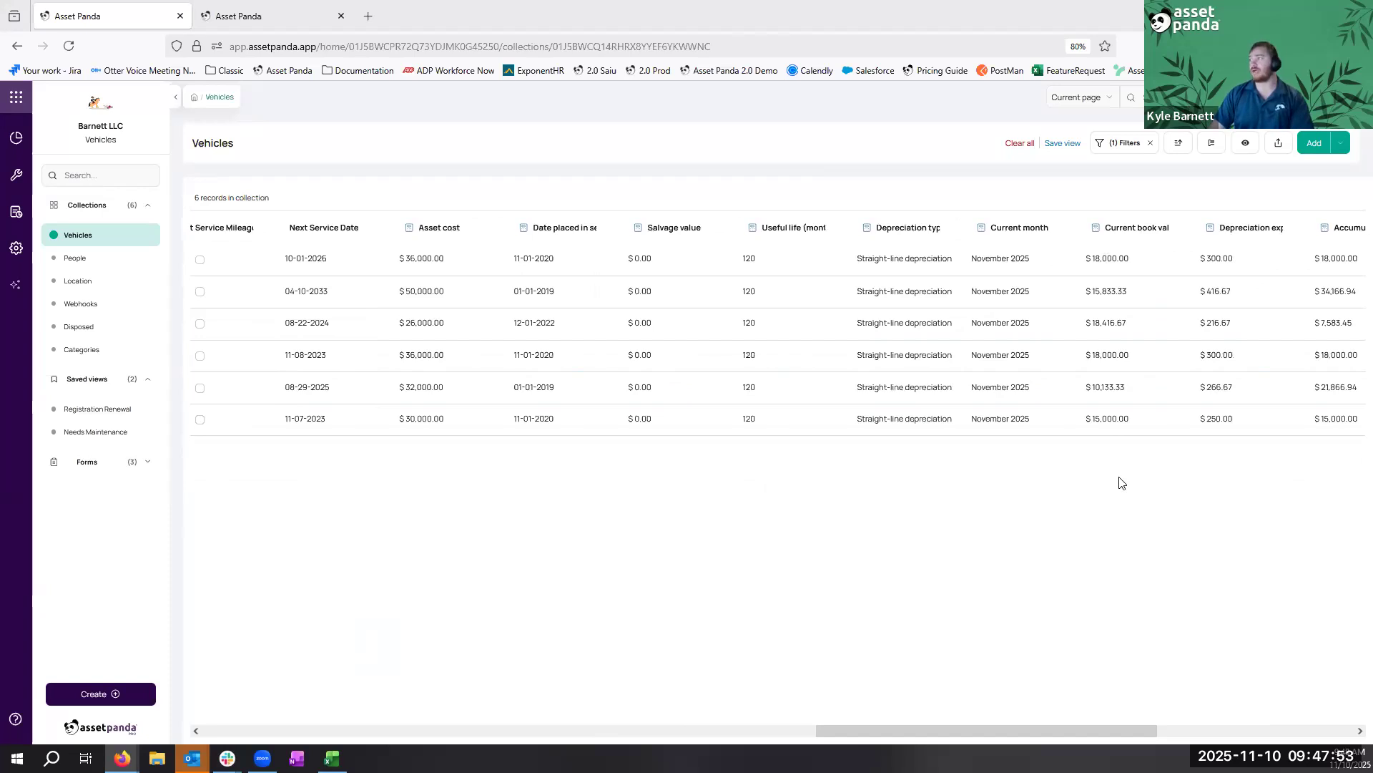
click(1150, 143)
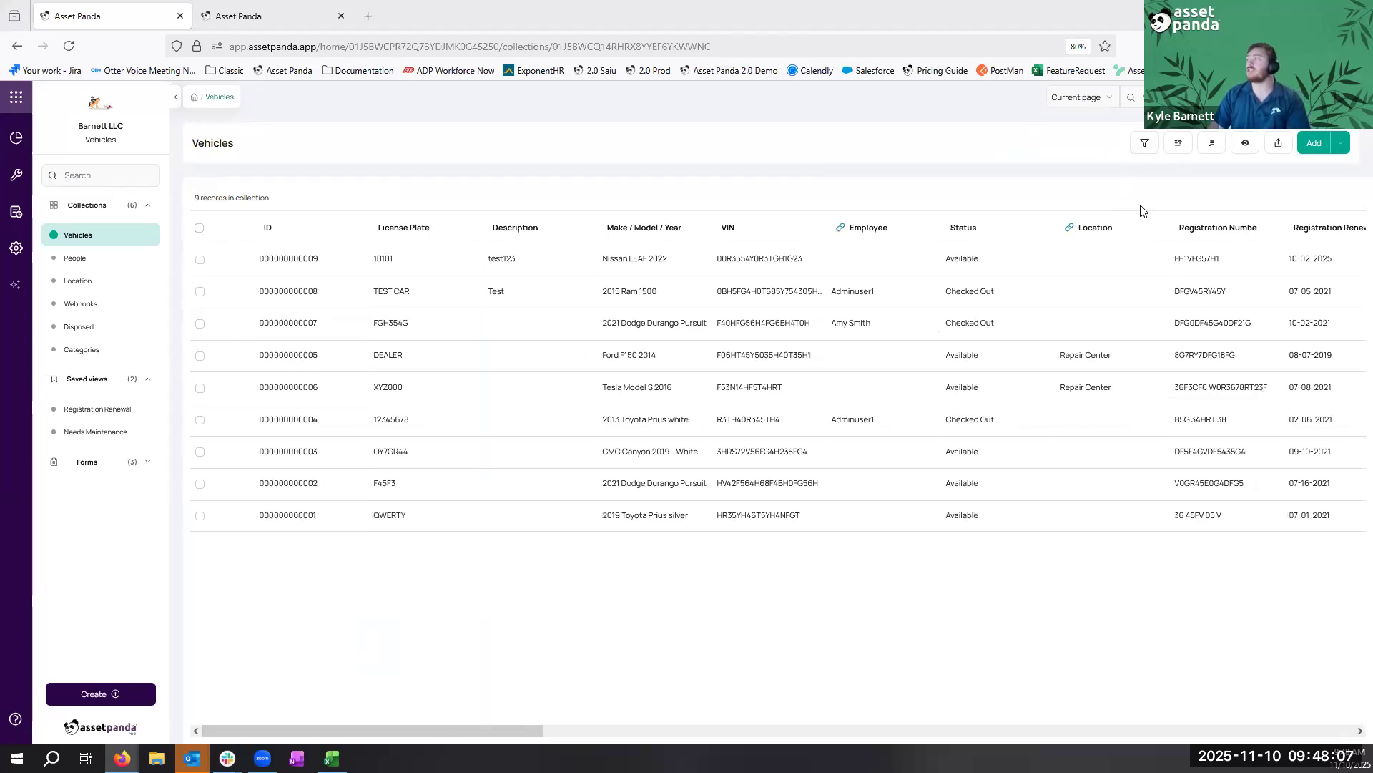
Hide License Plate, Description, Make / Model / Year, VIN, Employee, Status, Location, Registration Number and Registration Renewal Date in the Vehicles table
click(1245, 144)
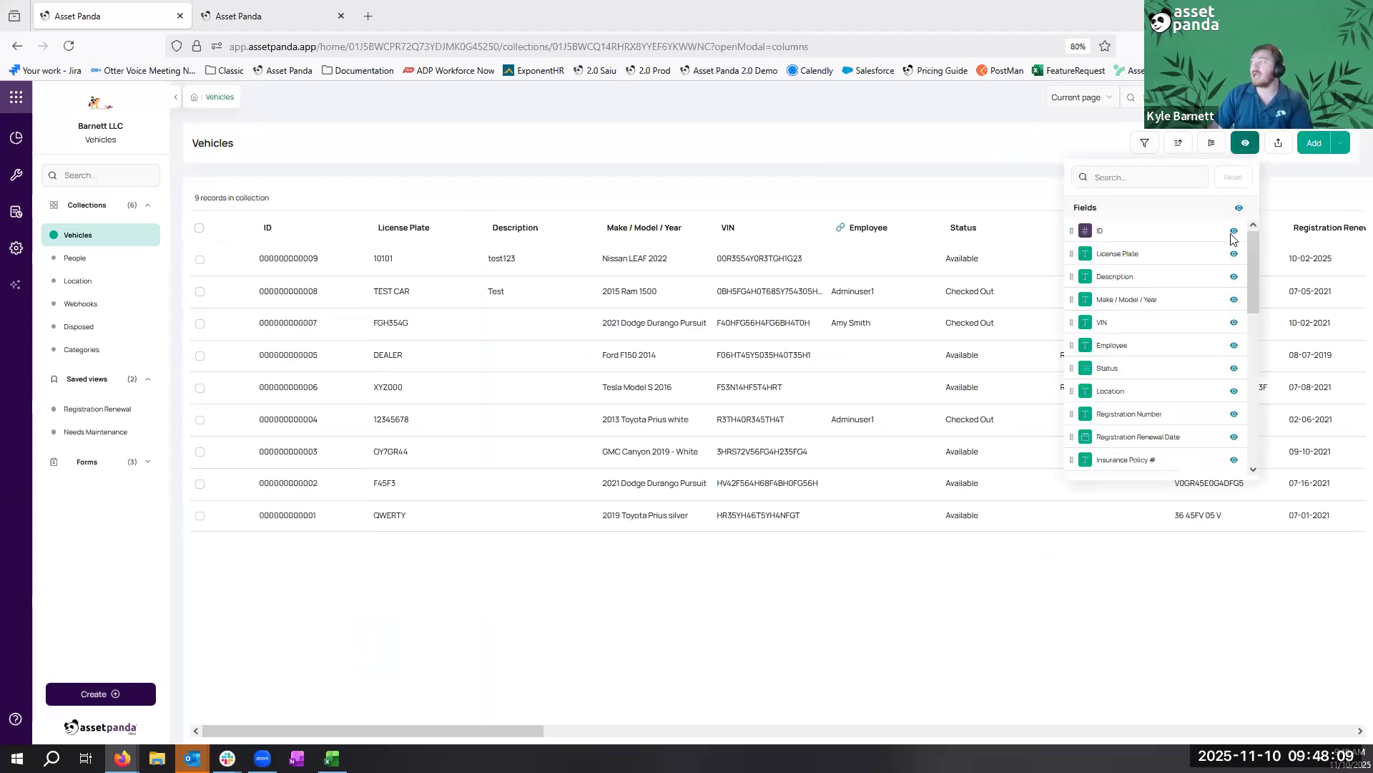
click(1234, 255)
click(1234, 277)
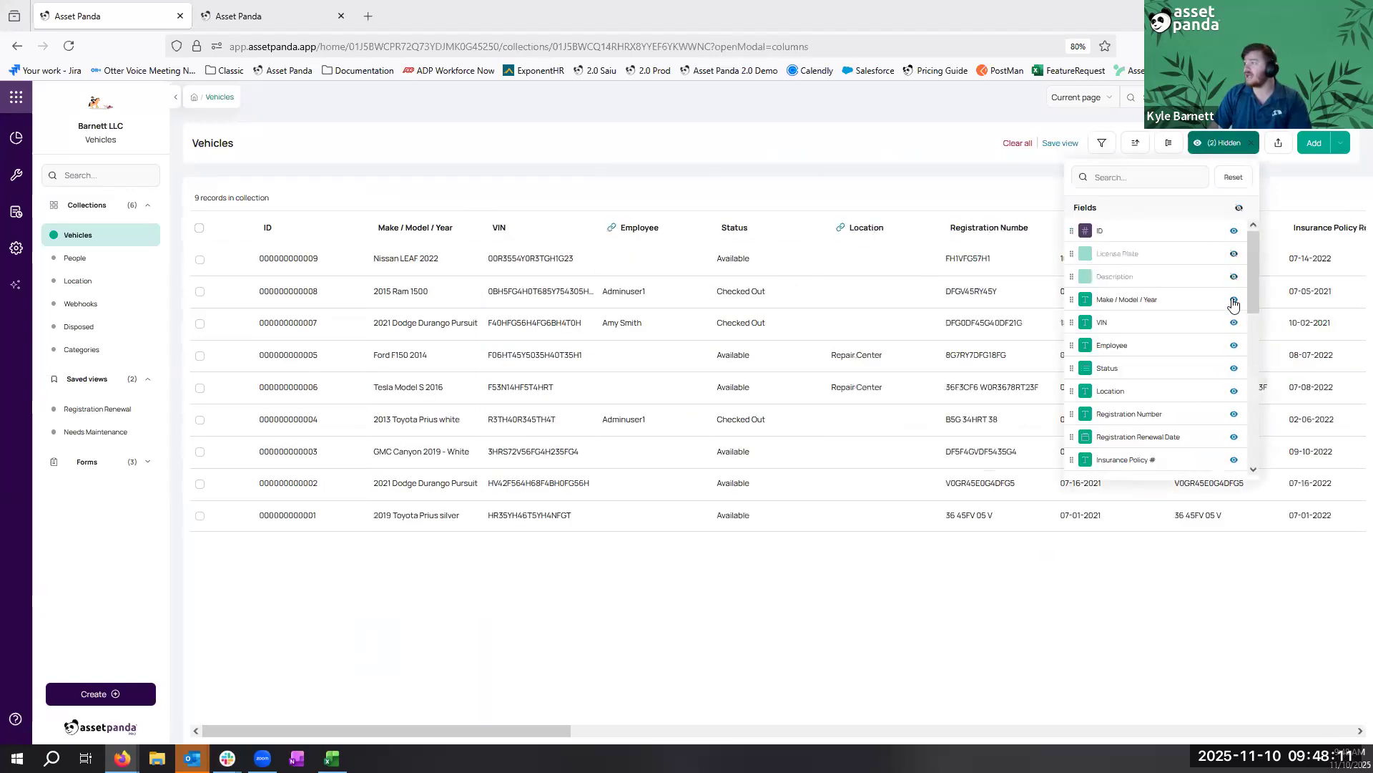
click(1234, 299)
click(1234, 323)
click(1233, 346)
click(1234, 368)
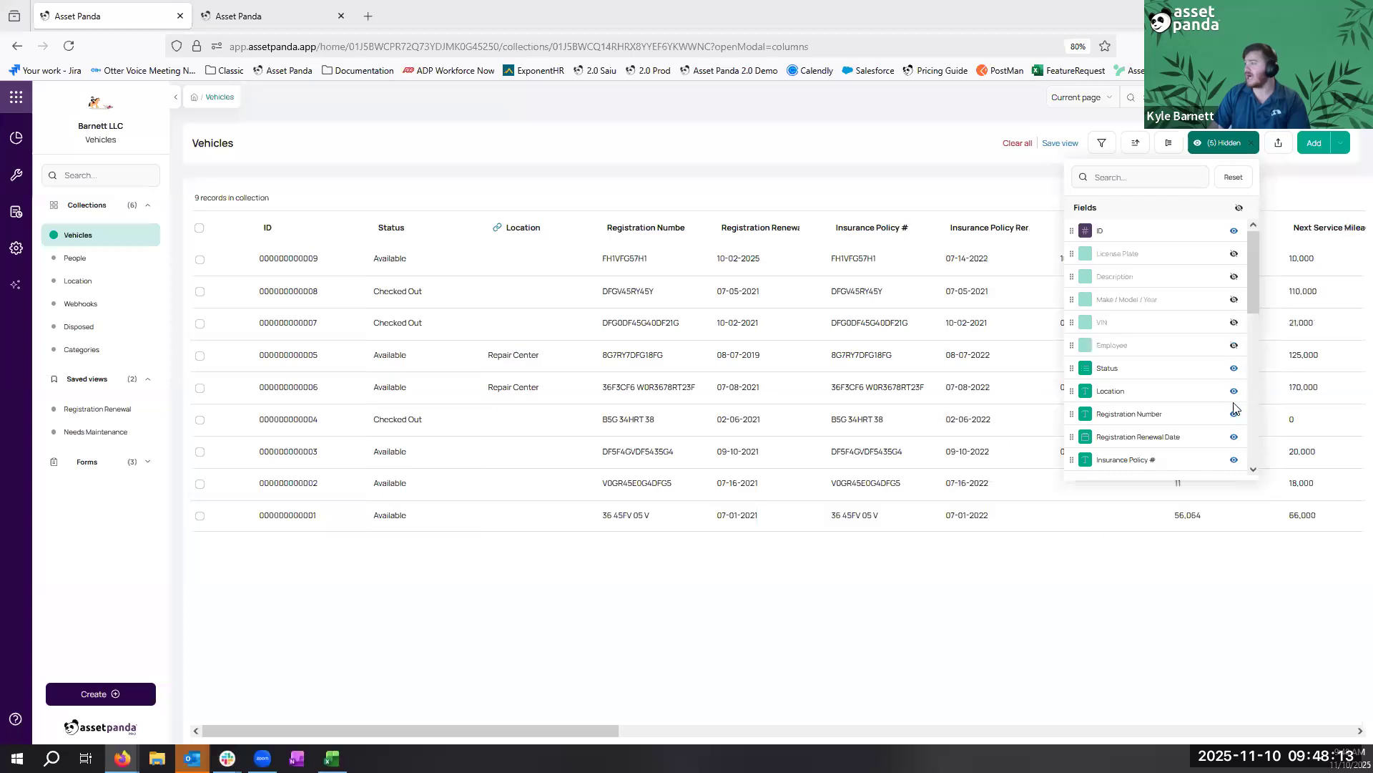
click(1234, 390)
click(1234, 414)
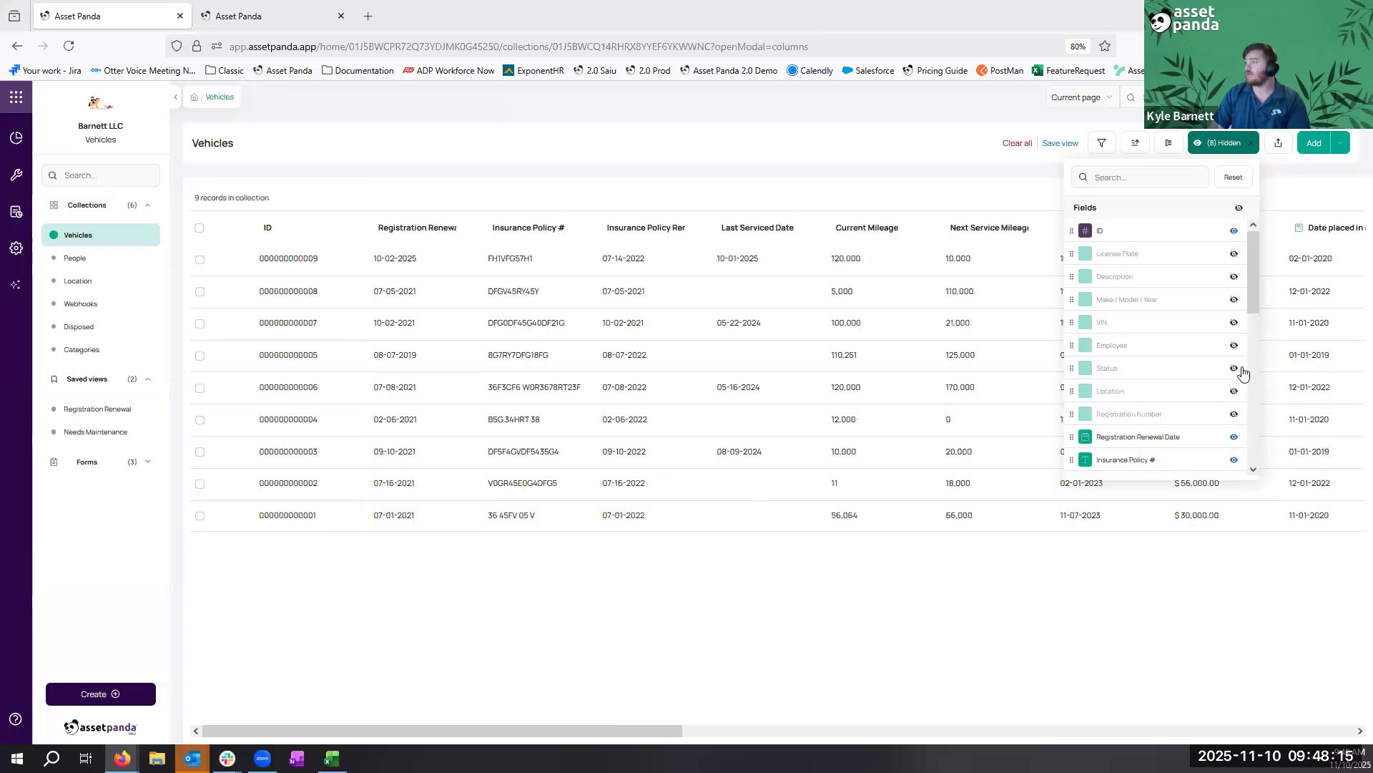
click(1234, 436)
scroll(1208, 318, down, 8)
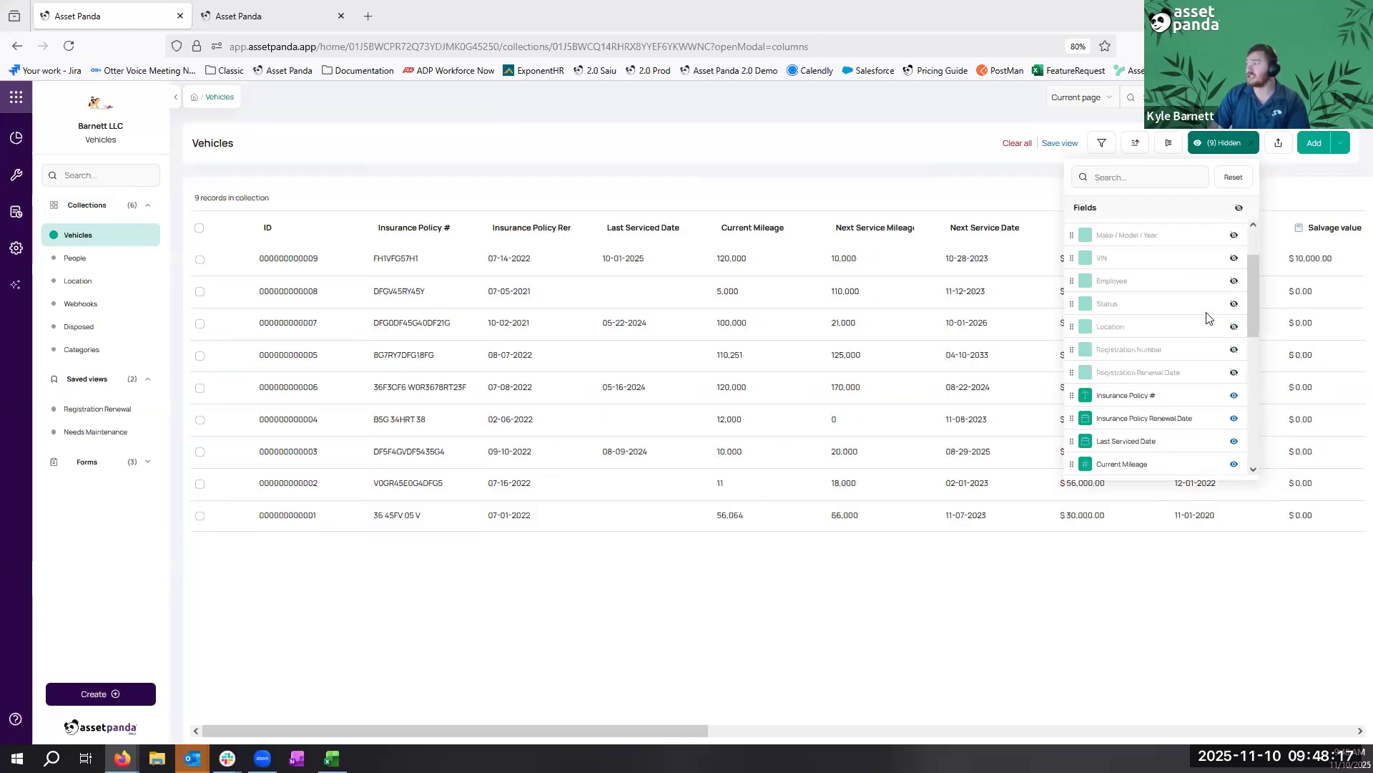
Hide all fields in the Vehicles table and show only ID, License Plate and Asset cost
click(1239, 207)
click(1239, 208)
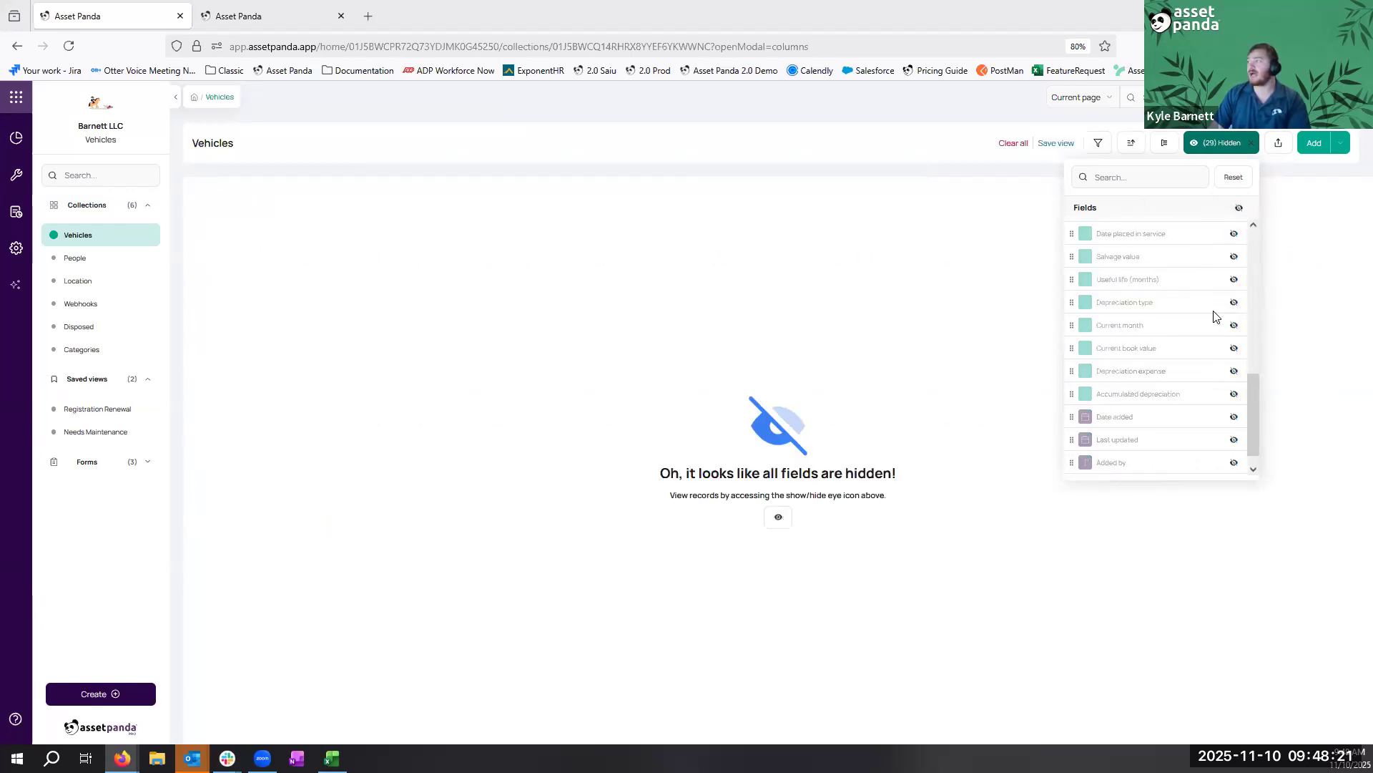
scroll(1219, 300, up, 8)
click(1234, 232)
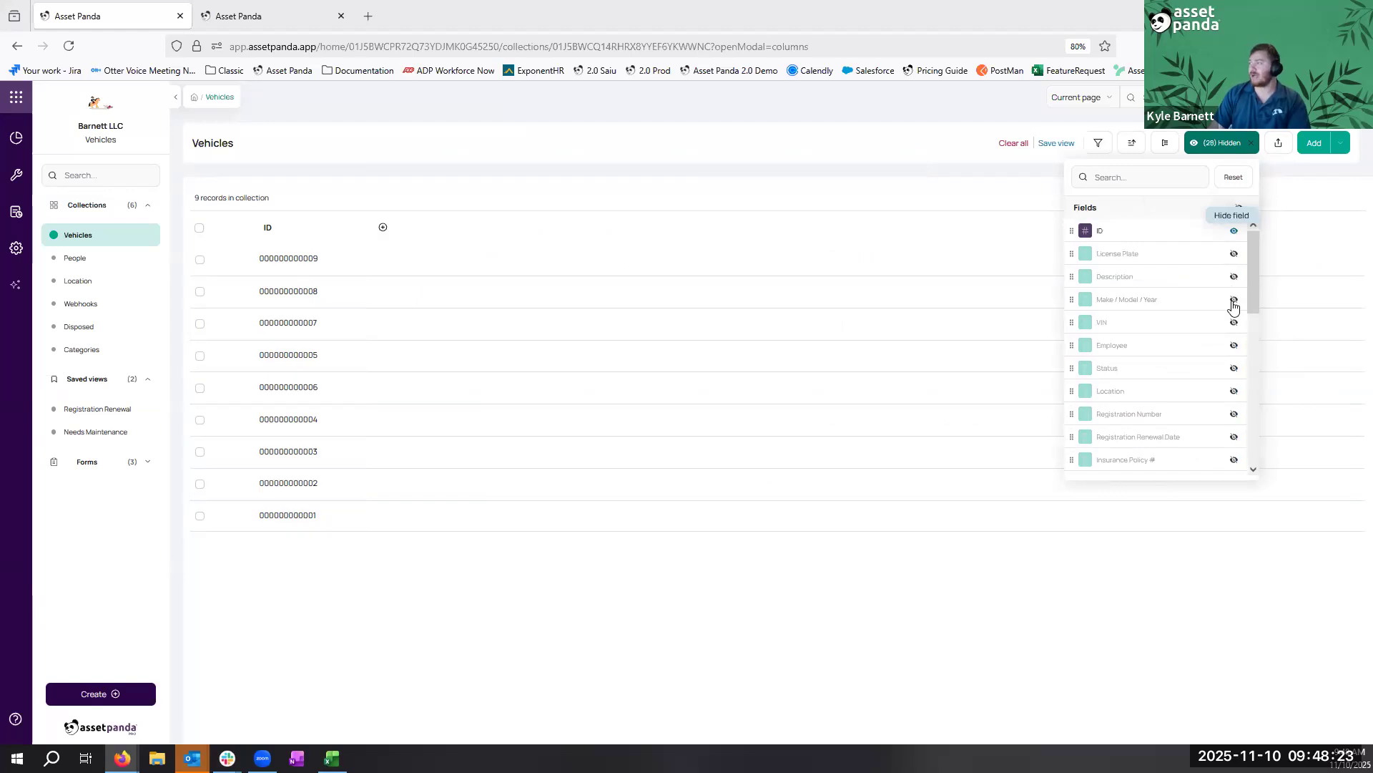
click(1233, 253)
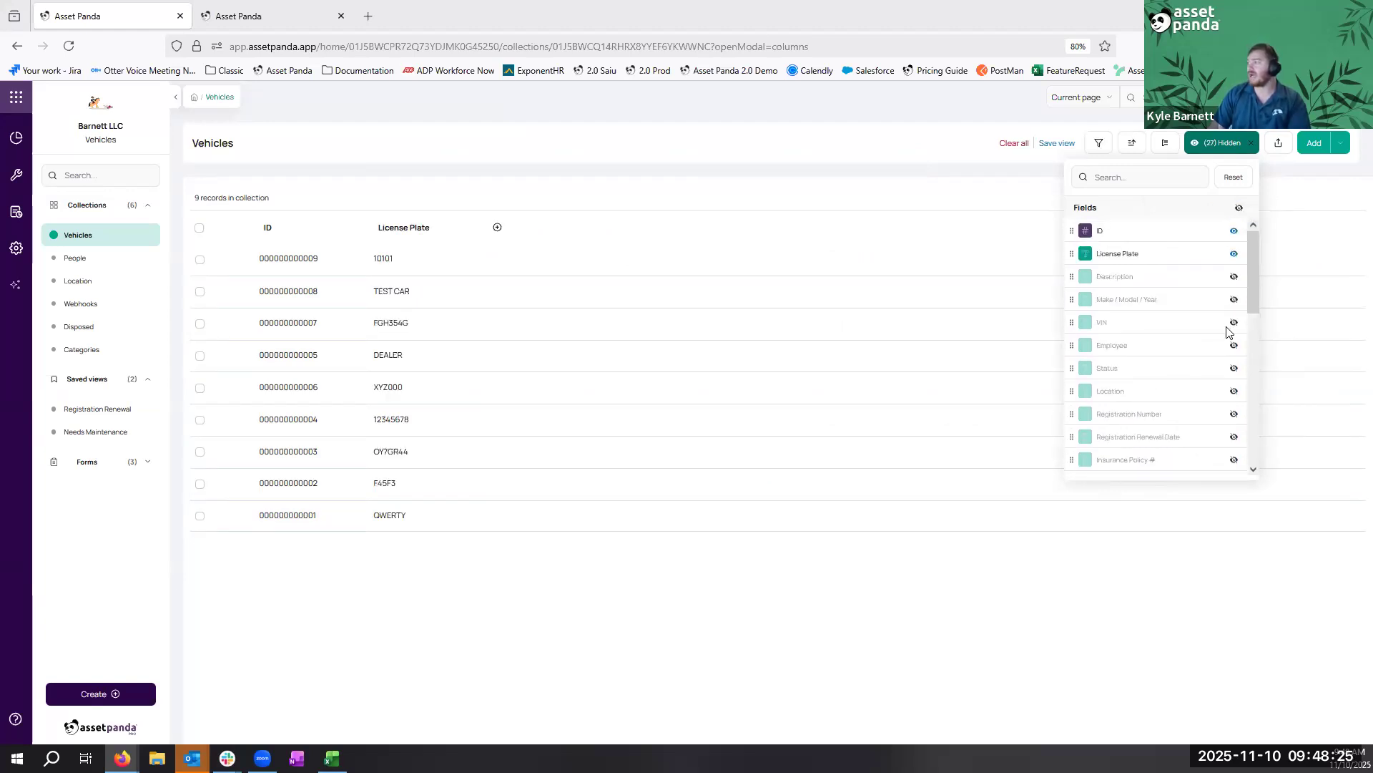
scroll(1231, 301, down, 3)
click(1234, 277)
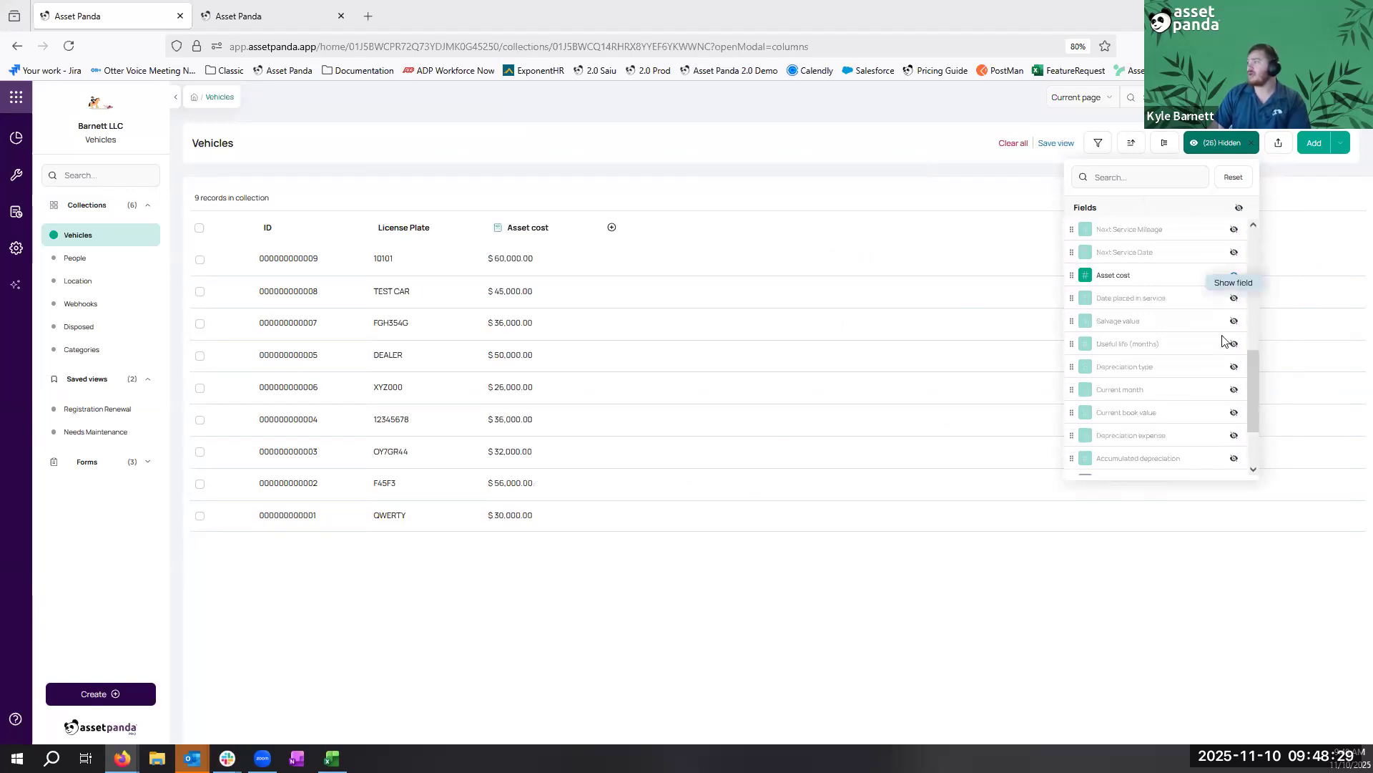
Show the Current month, Current book value, Depreciation expense and Accumulated depreciation fields in the Vehicles table
scroll(1231, 303, down, 1)
scroll(1216, 315, up, 2)
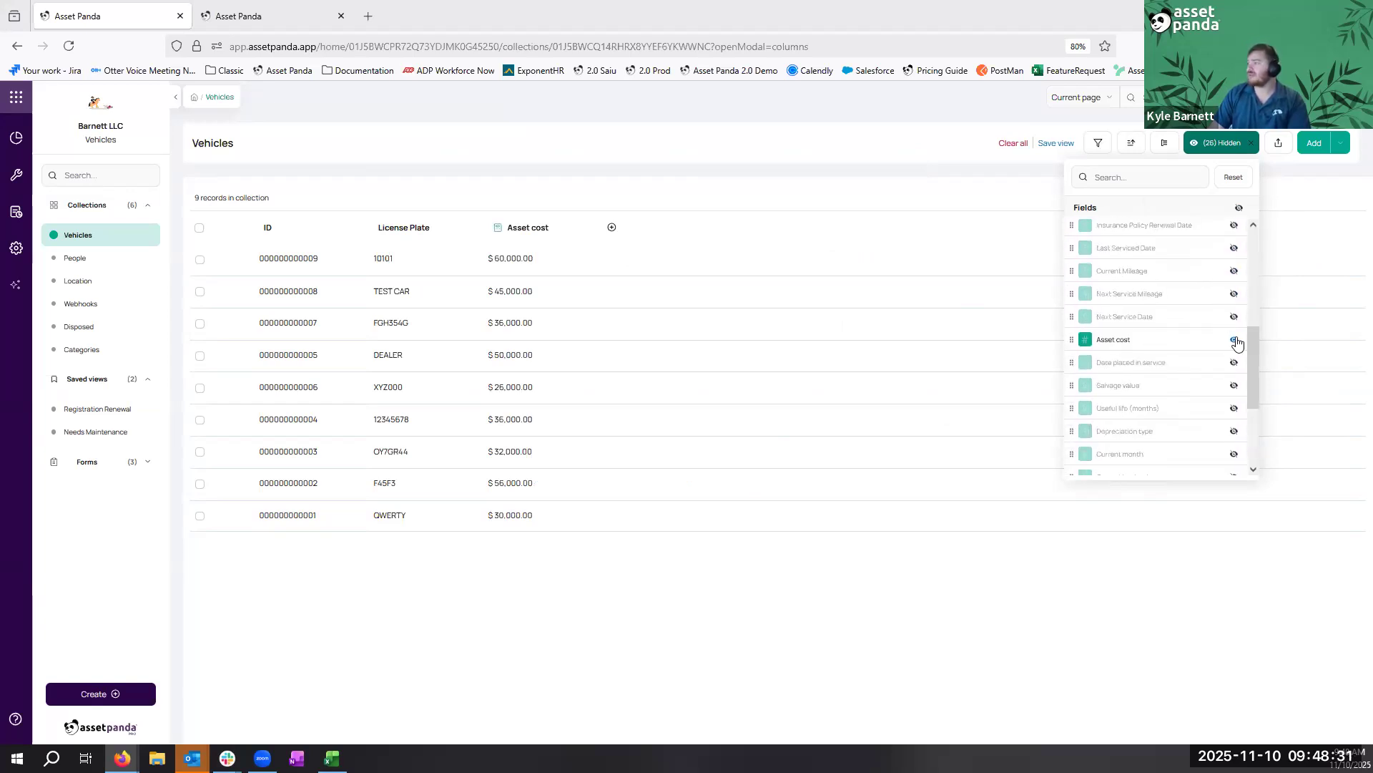
scroll(1227, 365, down, 2)
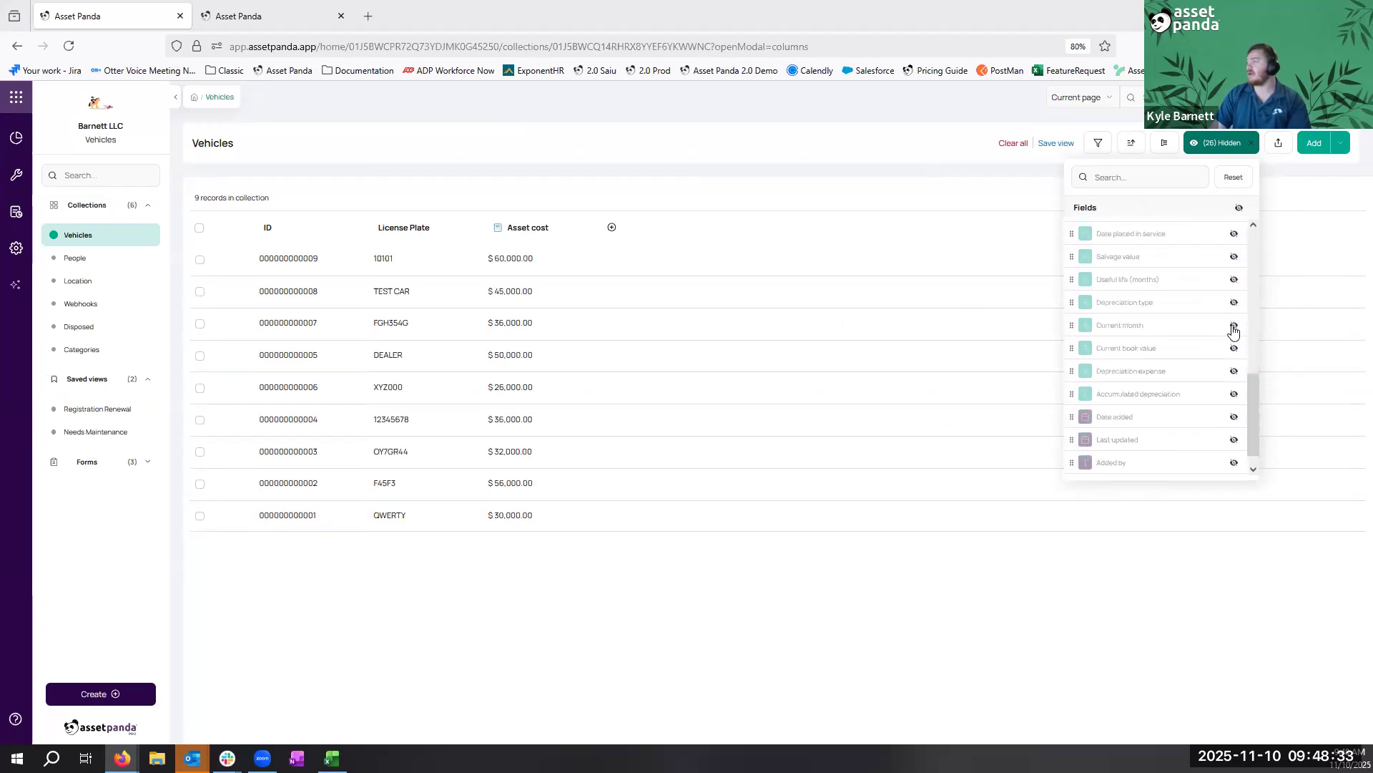
click(1233, 325)
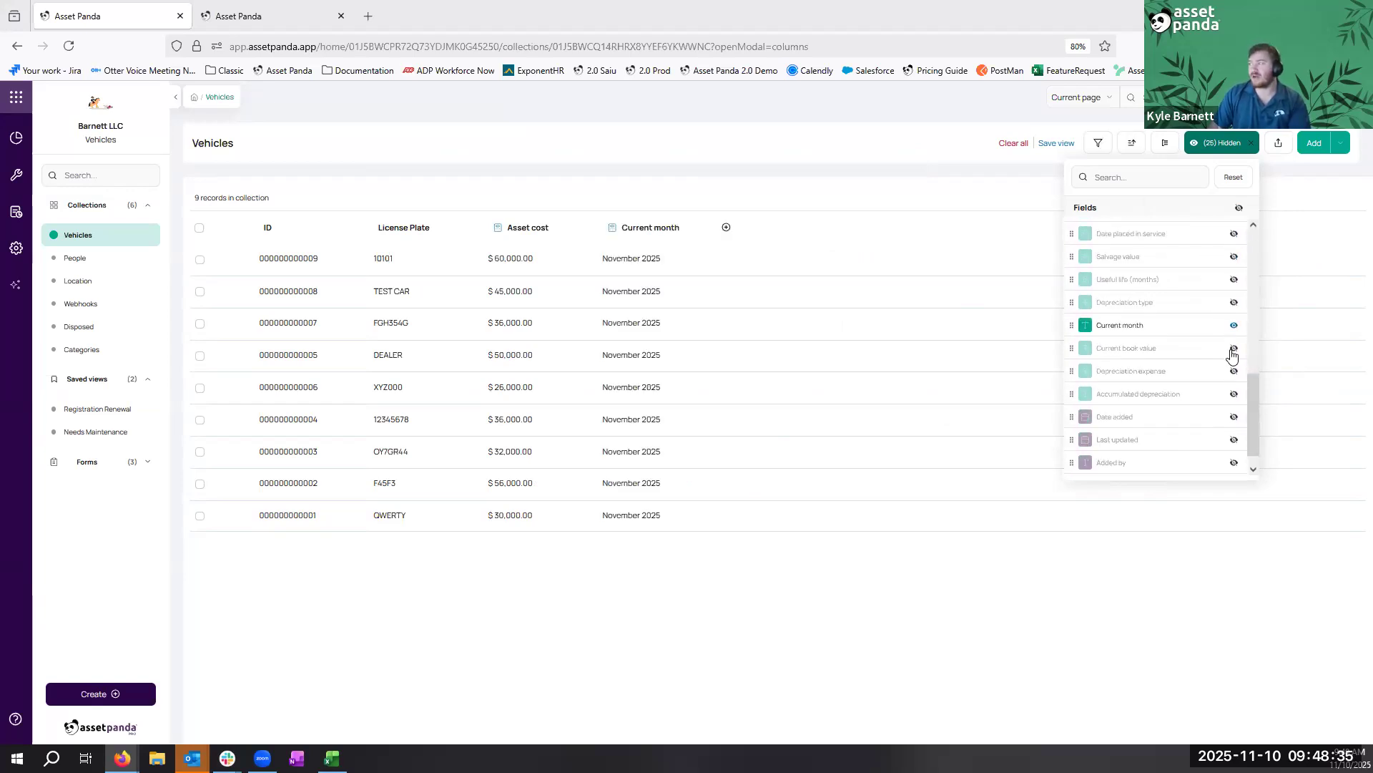
click(1233, 349)
click(1234, 372)
click(1233, 394)
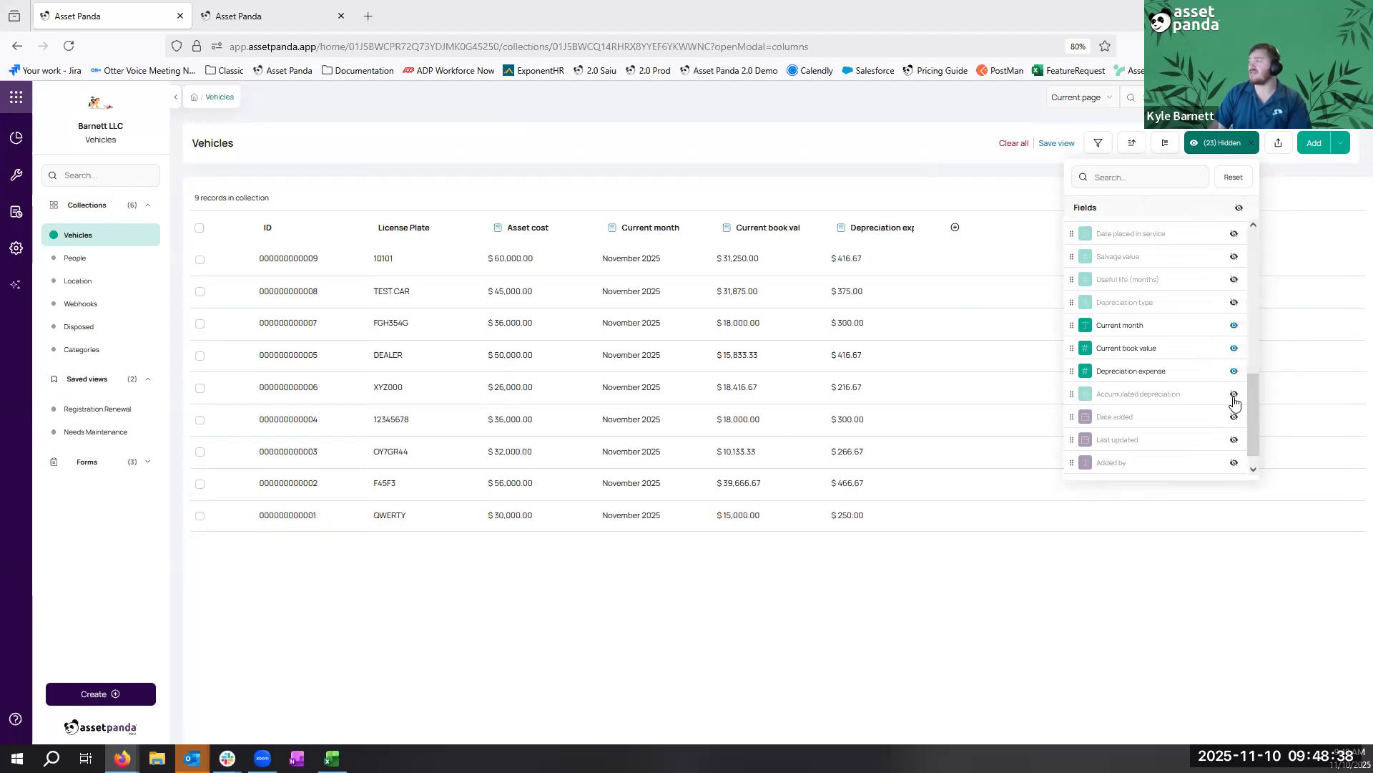
Show the Depreciation type field in the Vehicles table and close the field list
click(694, 585)
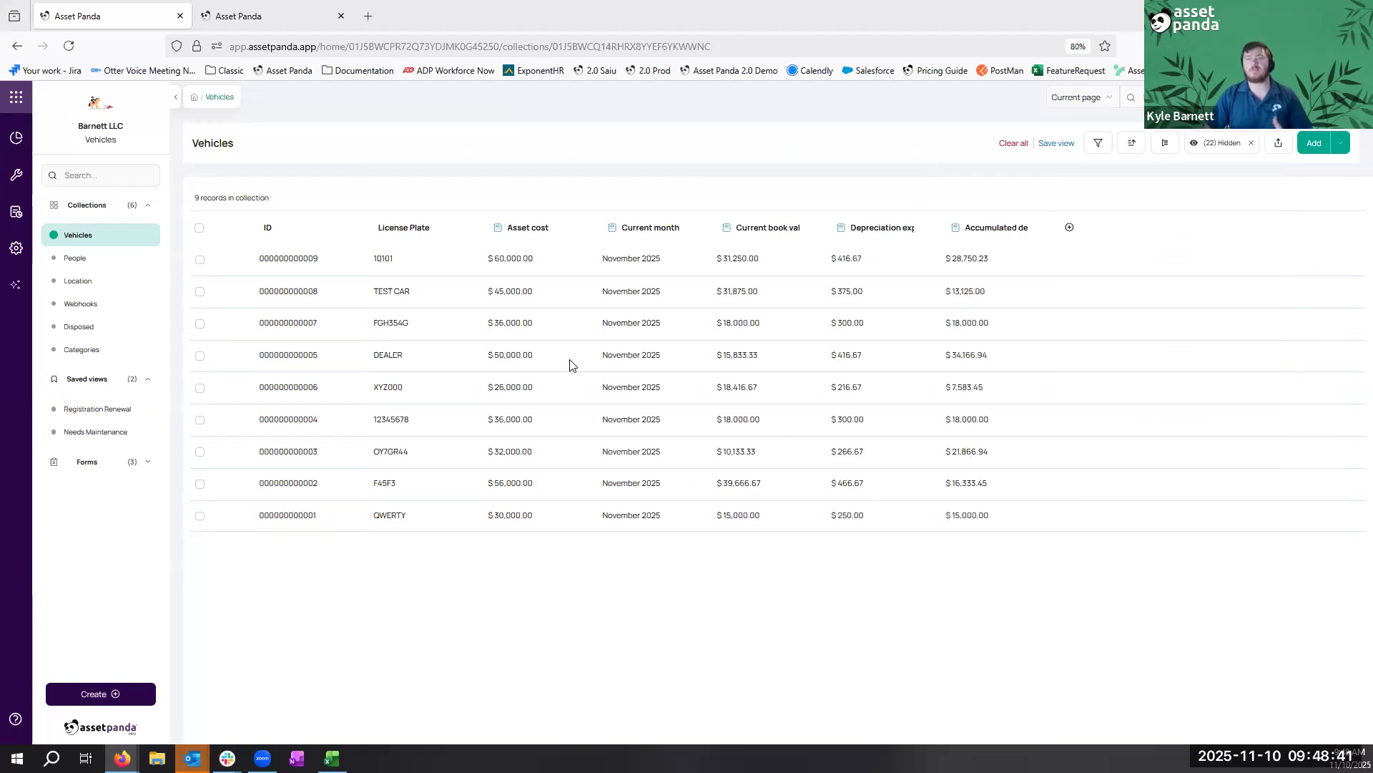
click(1216, 142)
scroll(1221, 349, down, 5)
scroll(1223, 352, up, 2)
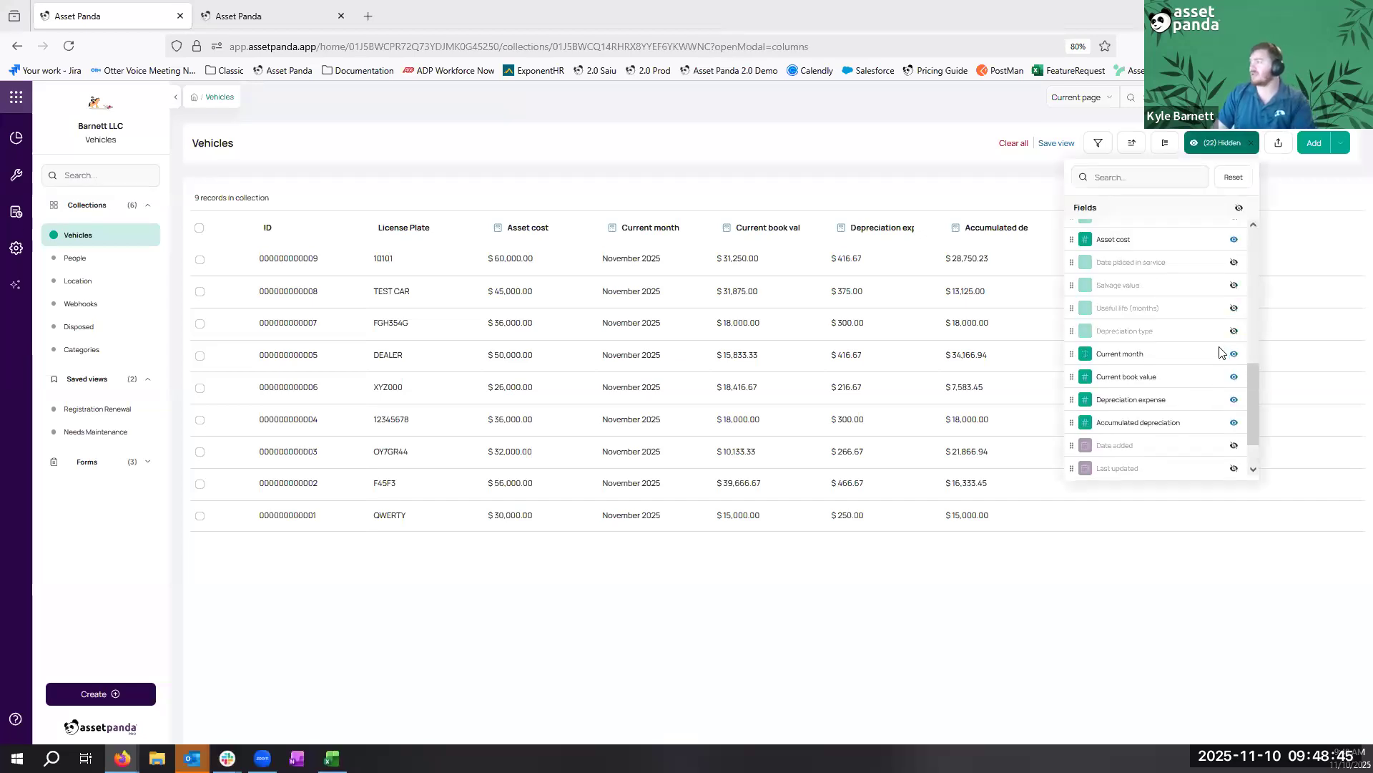
click(1234, 345)
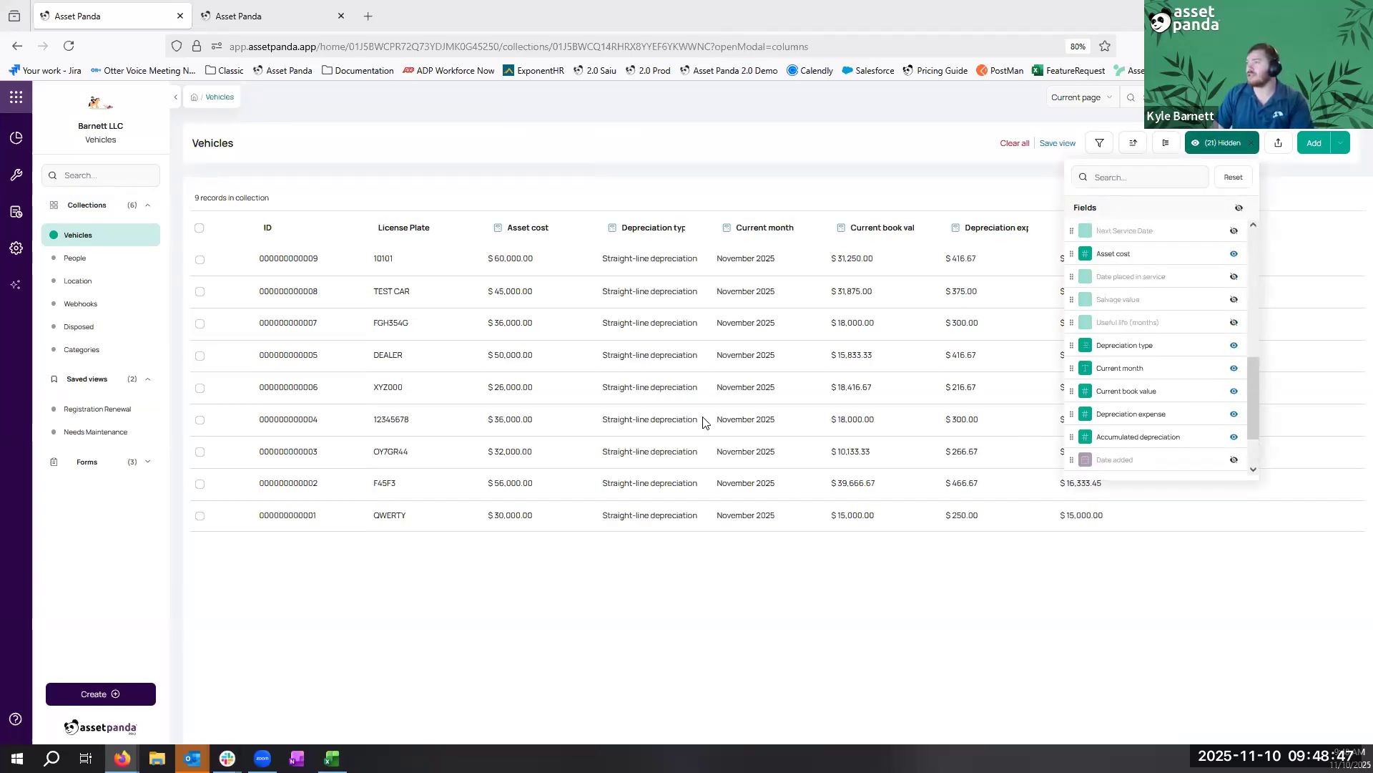
click(959, 515)
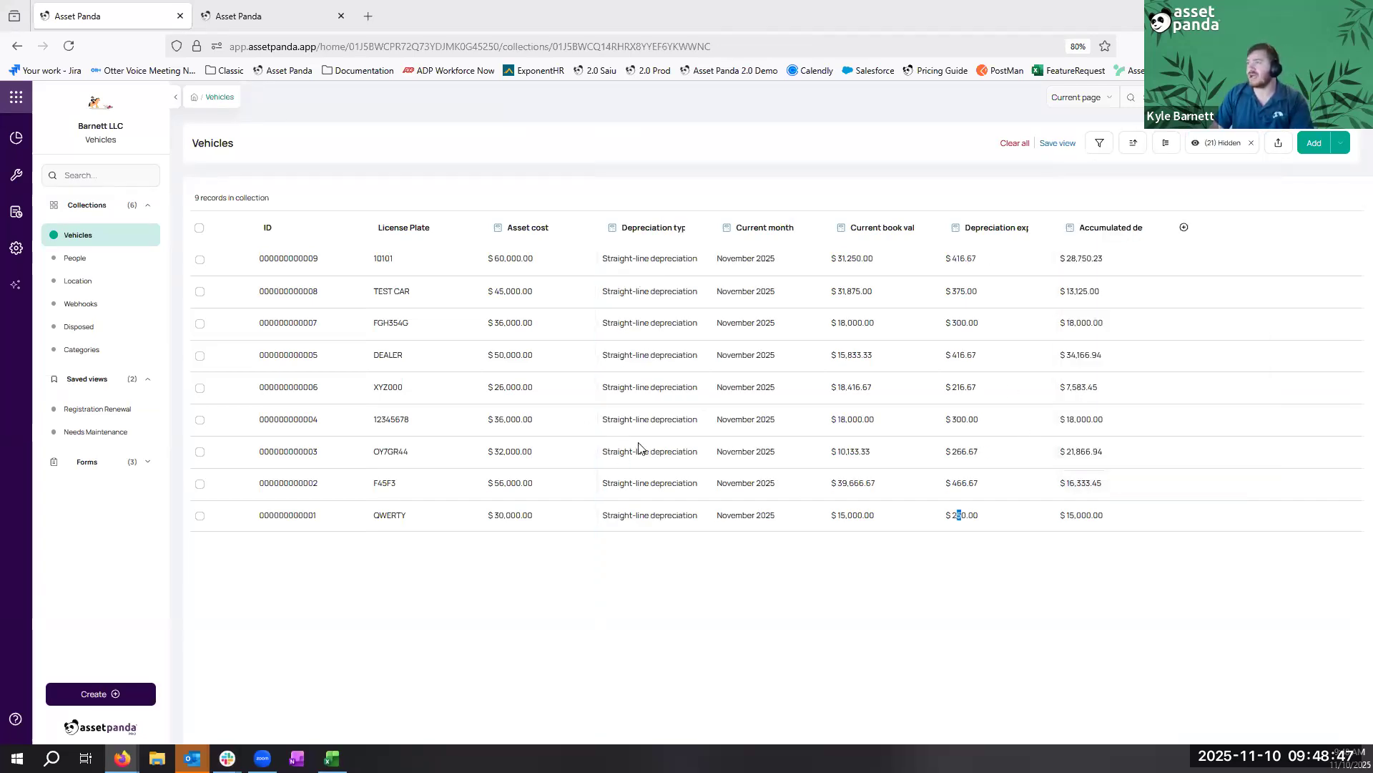
click(1228, 145)
scroll(1202, 386, down, 3)
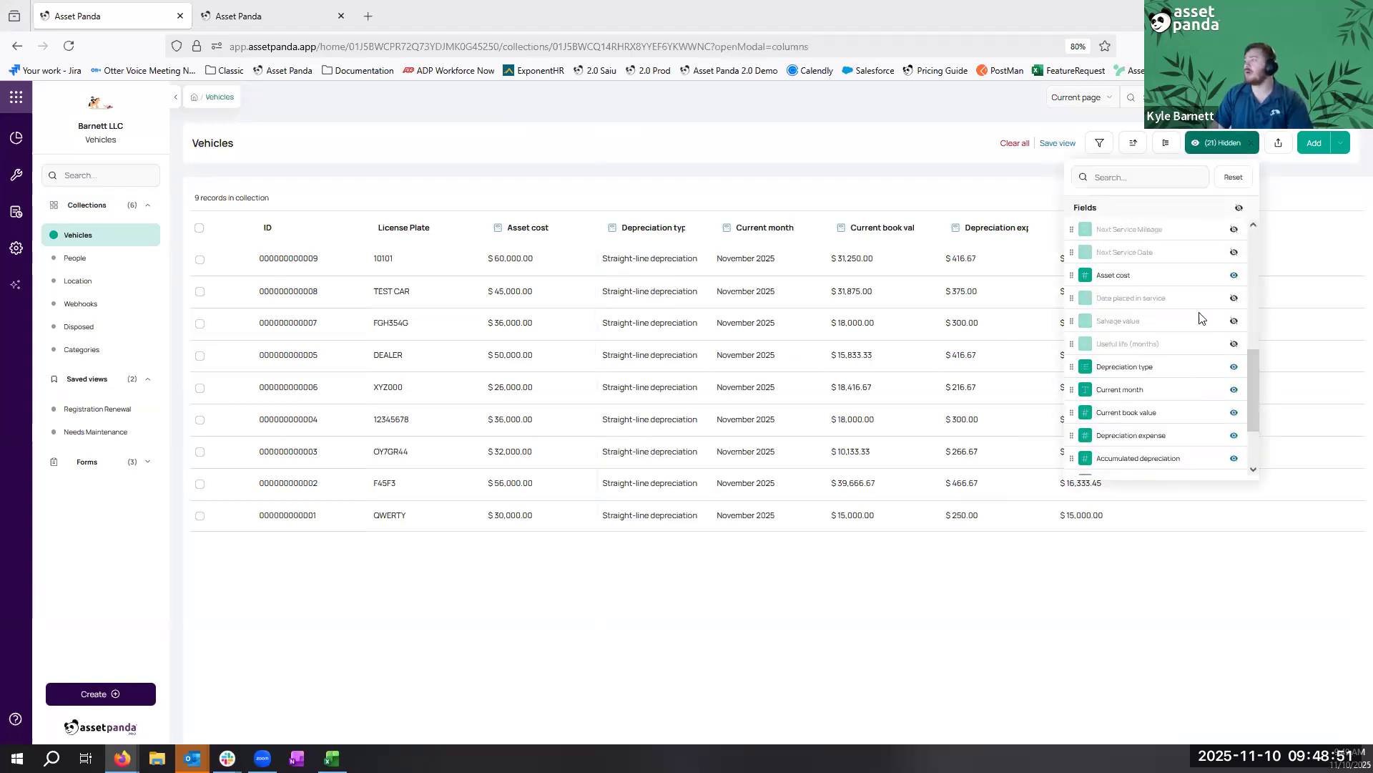
click(608, 317)
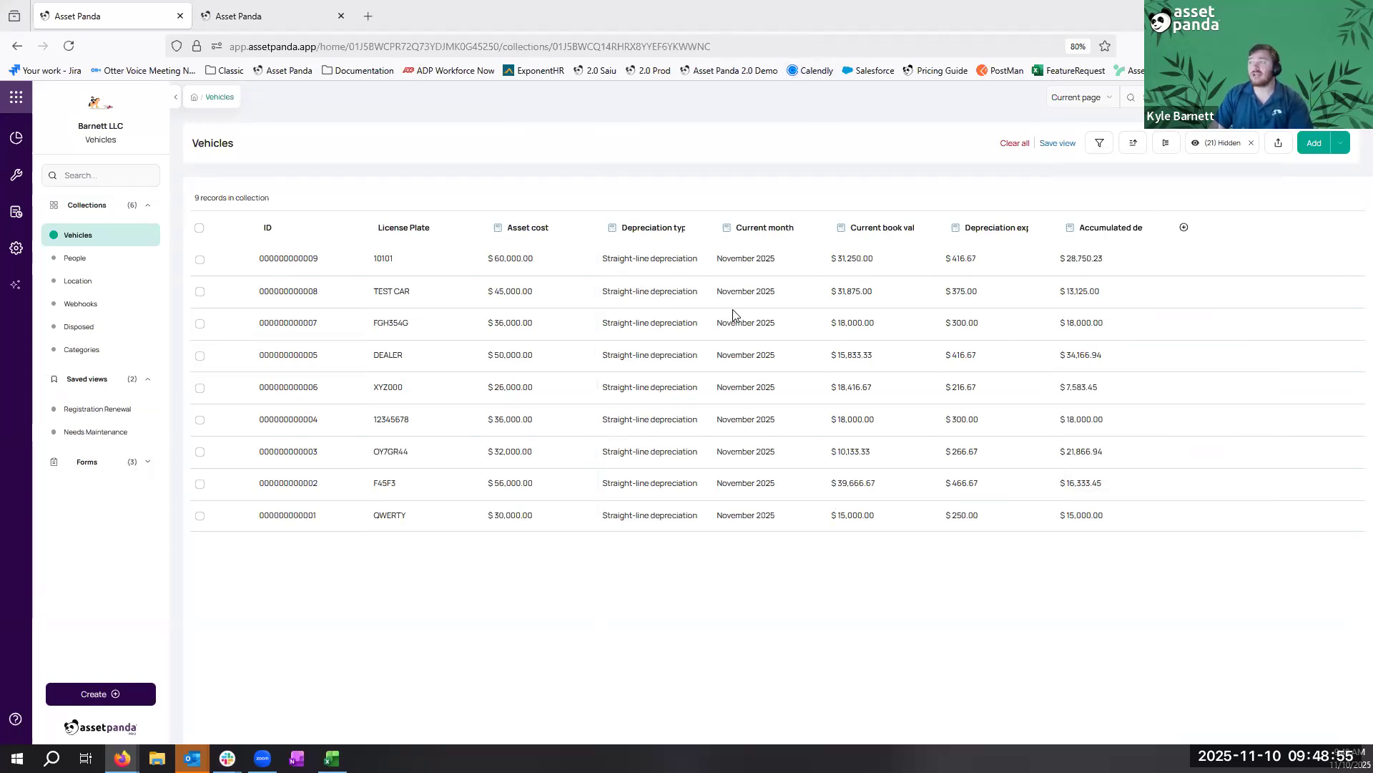
Save the current Vehicles table layout as a locked saved view named "Depreciation"
click(1052, 146)
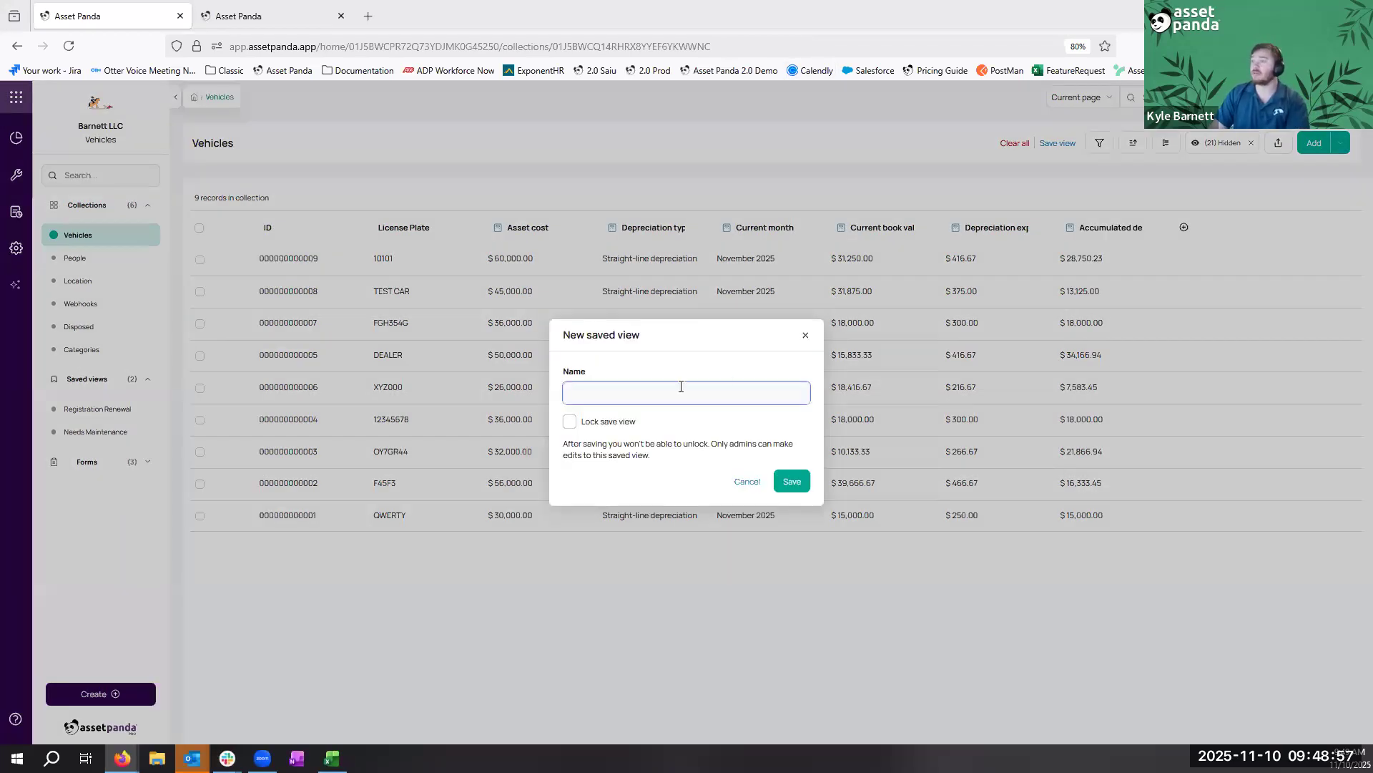
text(DEpreciation)
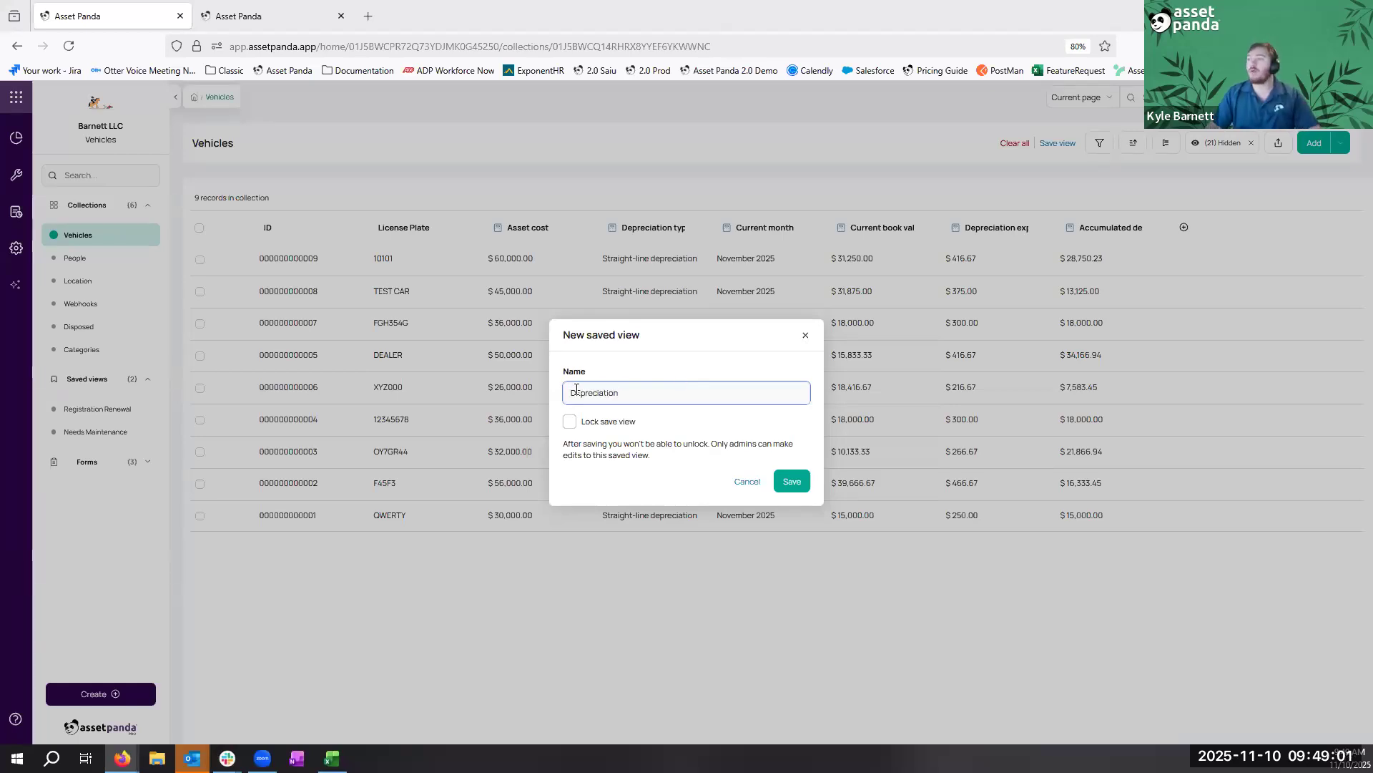
click(582, 392)
key(BackSpace)
text(e)
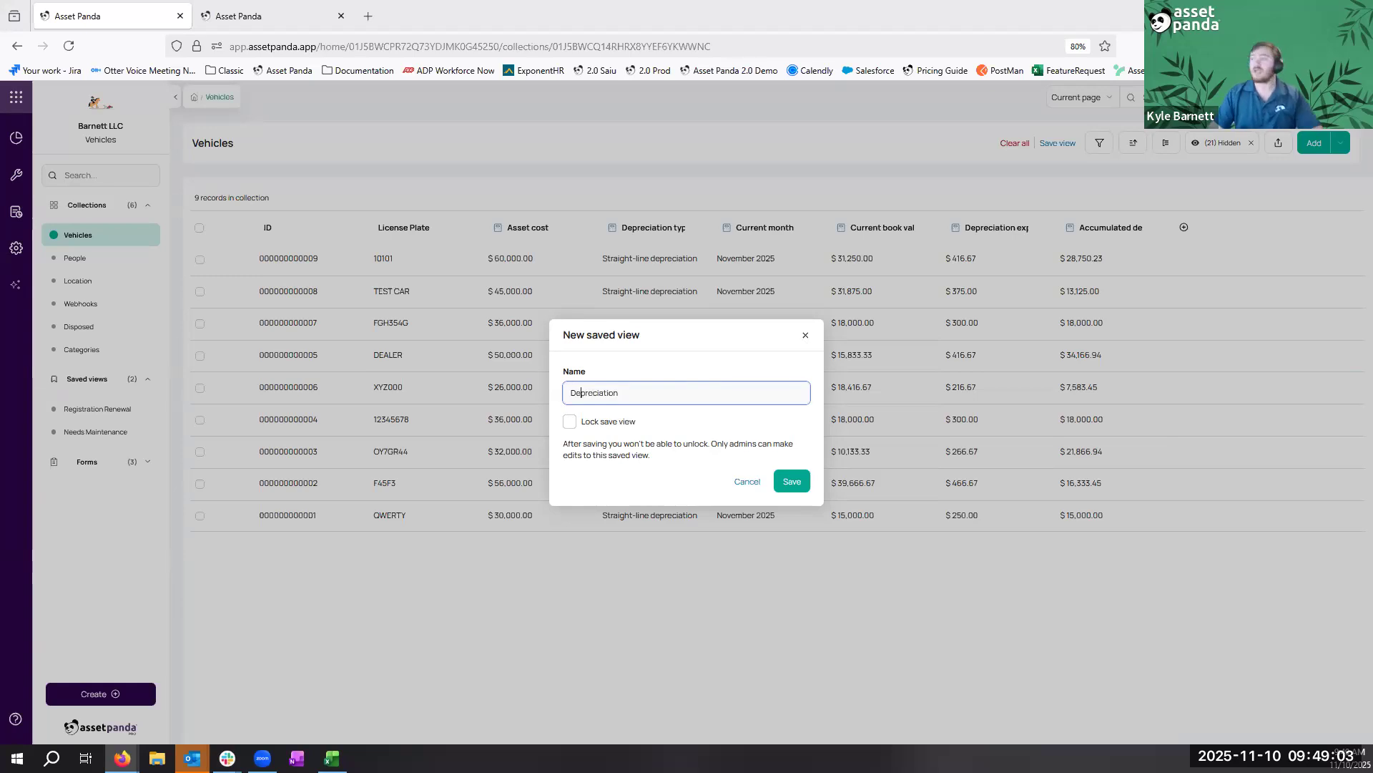
click(571, 422)
click(787, 483)
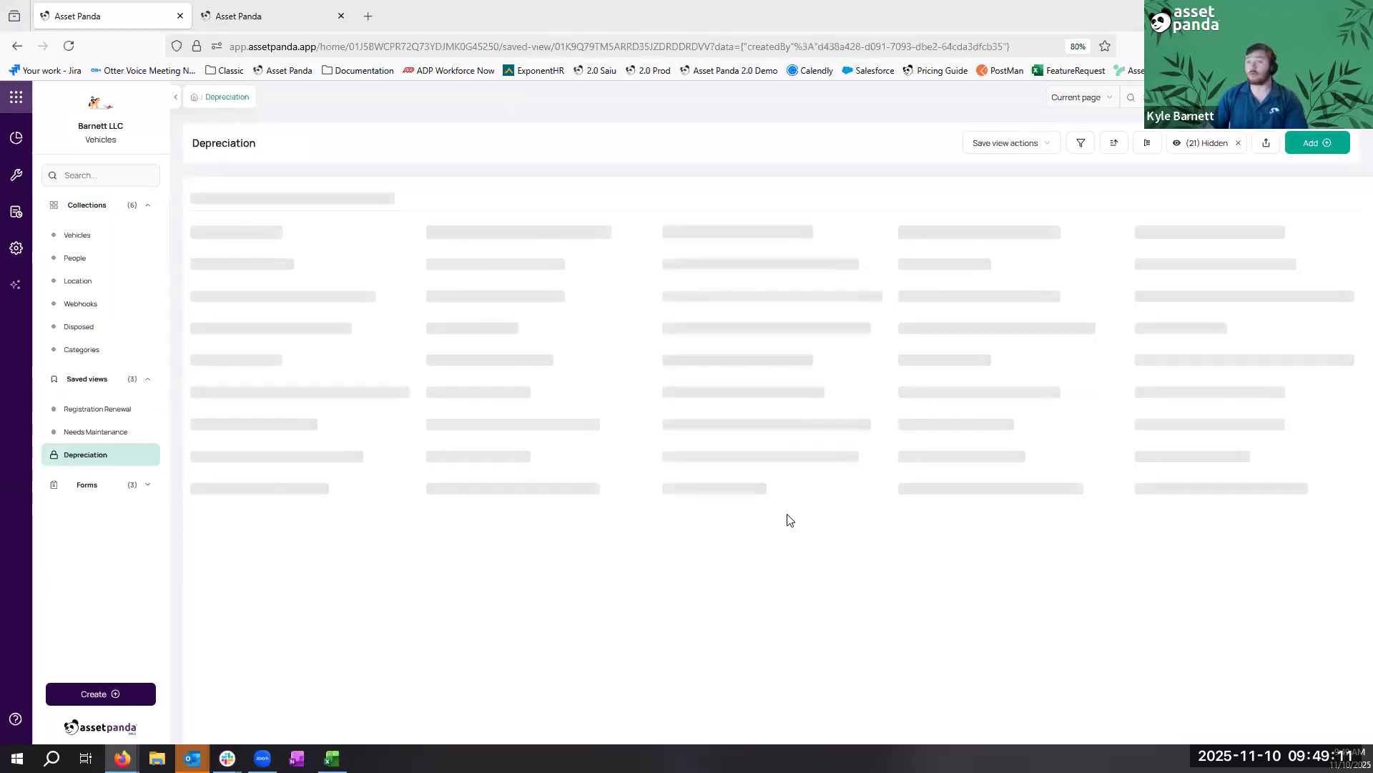
Check the actions offered for the Depreciation saved view, look over the full Vehicles collection and return to the saved view
click(1016, 147)
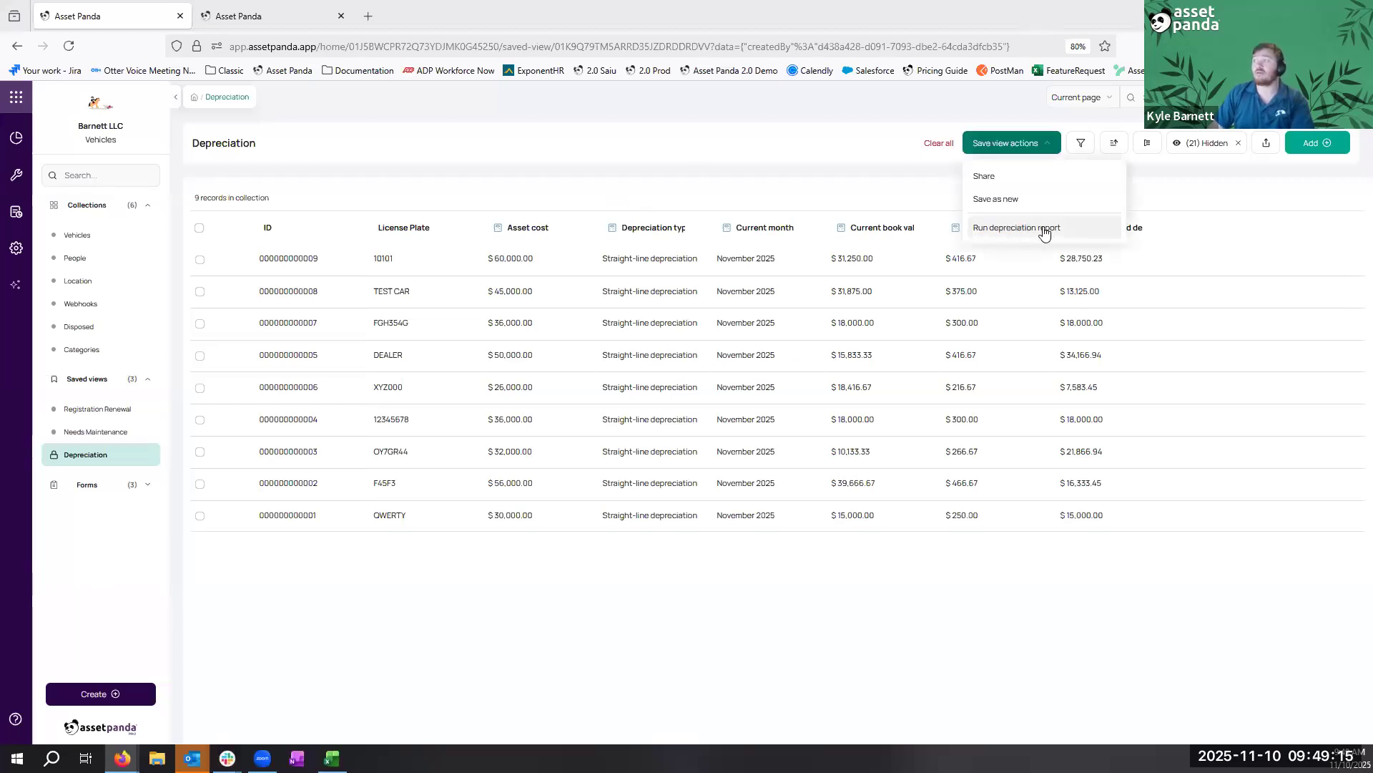
click(819, 193)
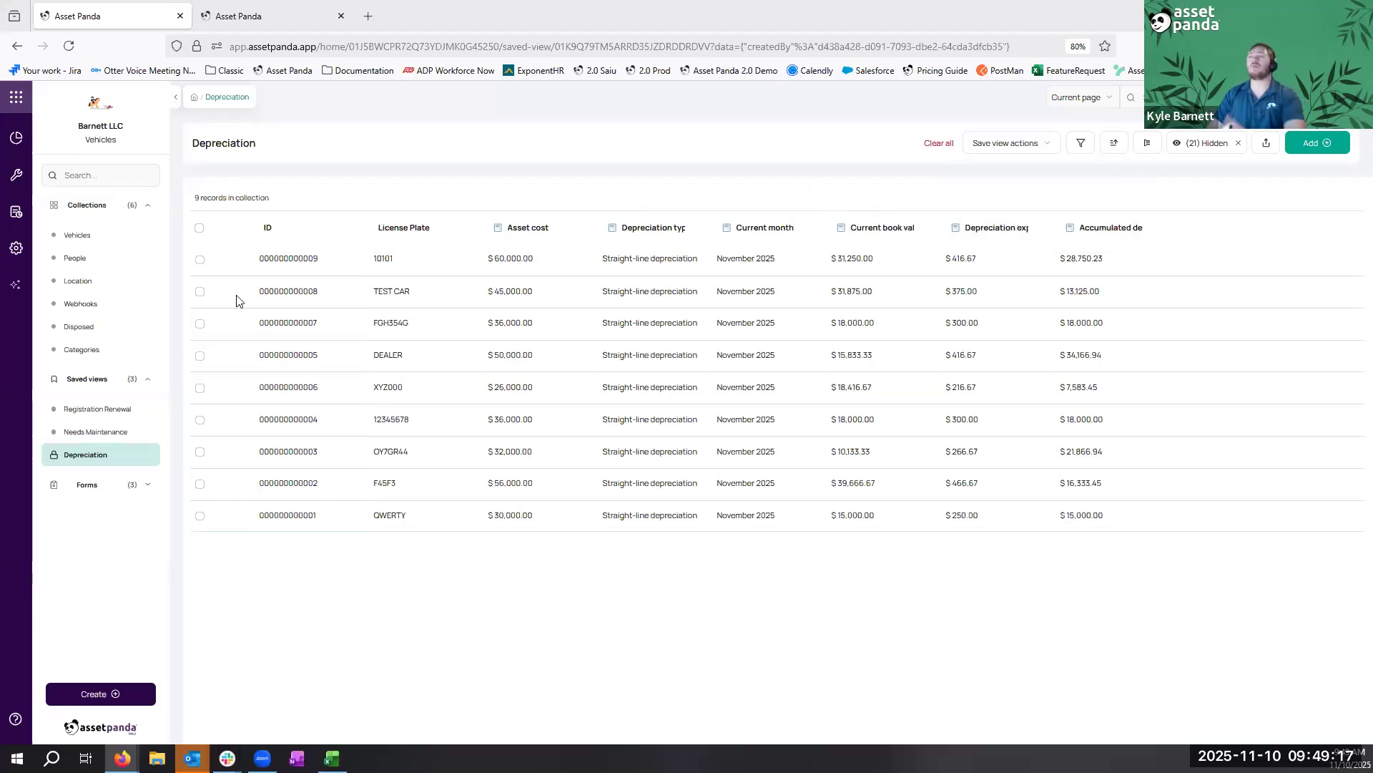
click(100, 235)
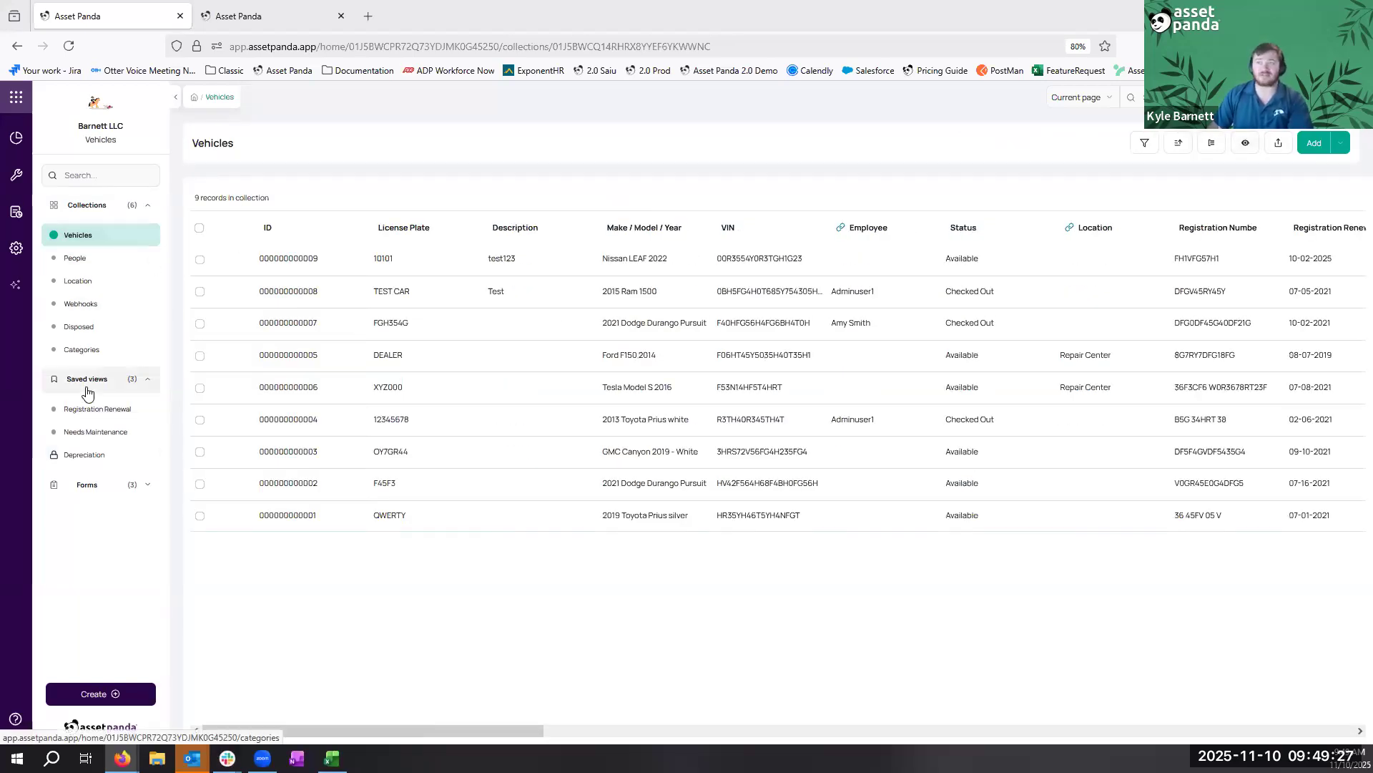
drag(419, 728, 98, 709)
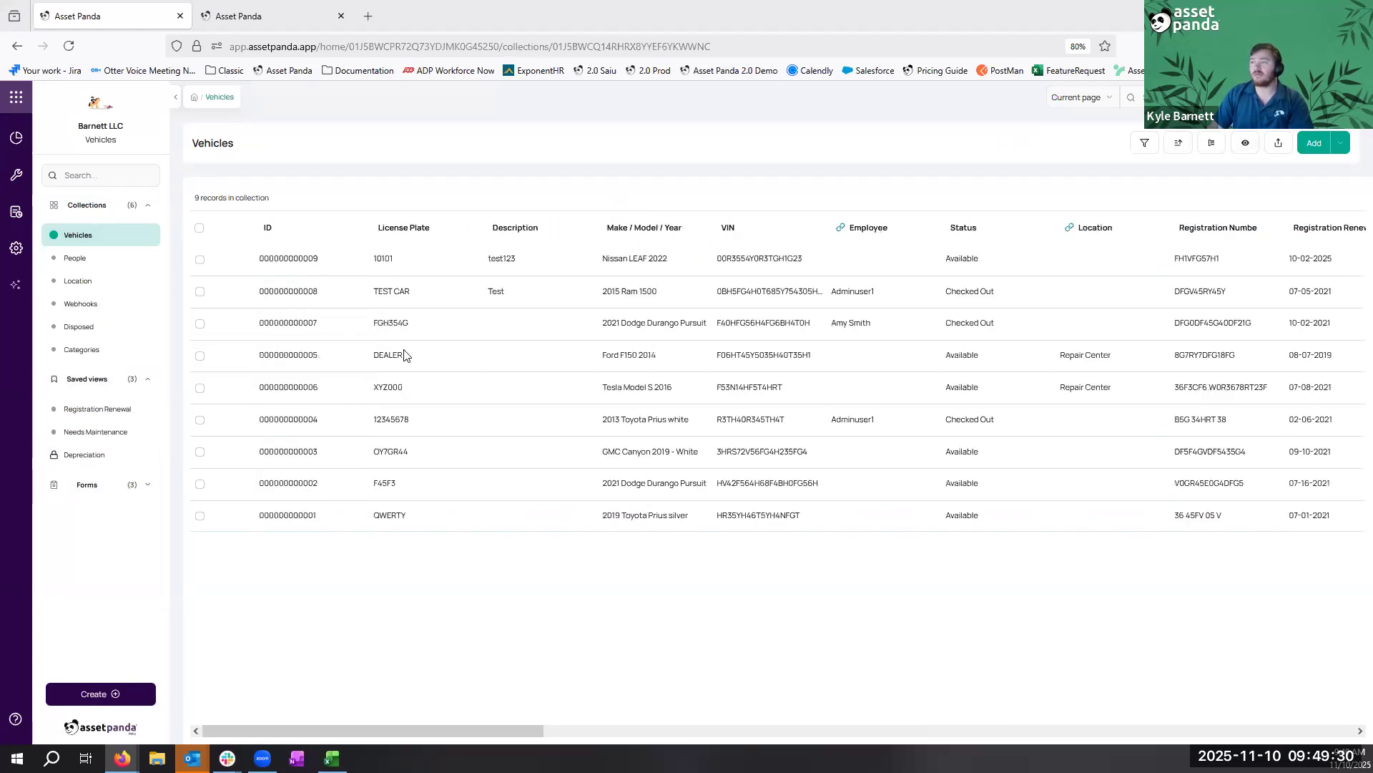
click(96, 458)
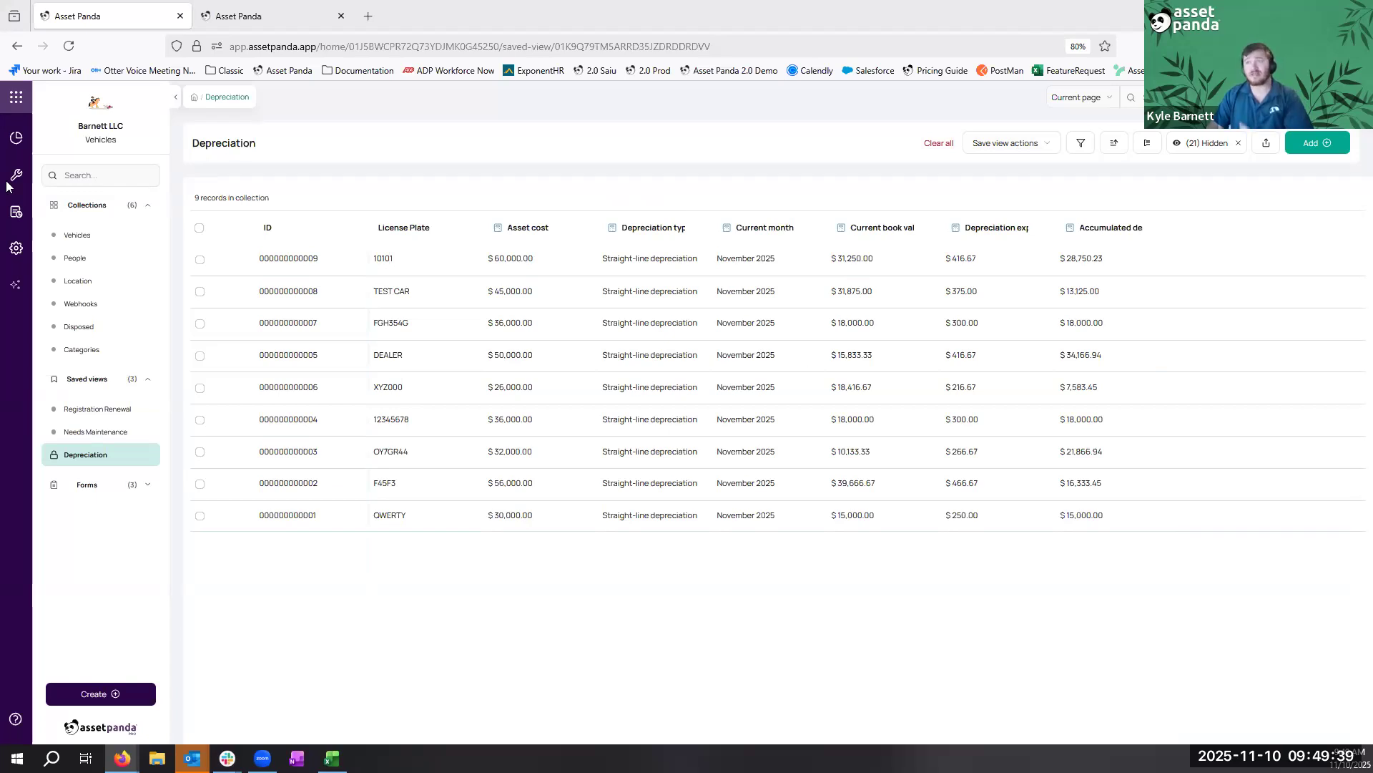
Select all records in the Depreciation saved view and check the available export formats
click(199, 227)
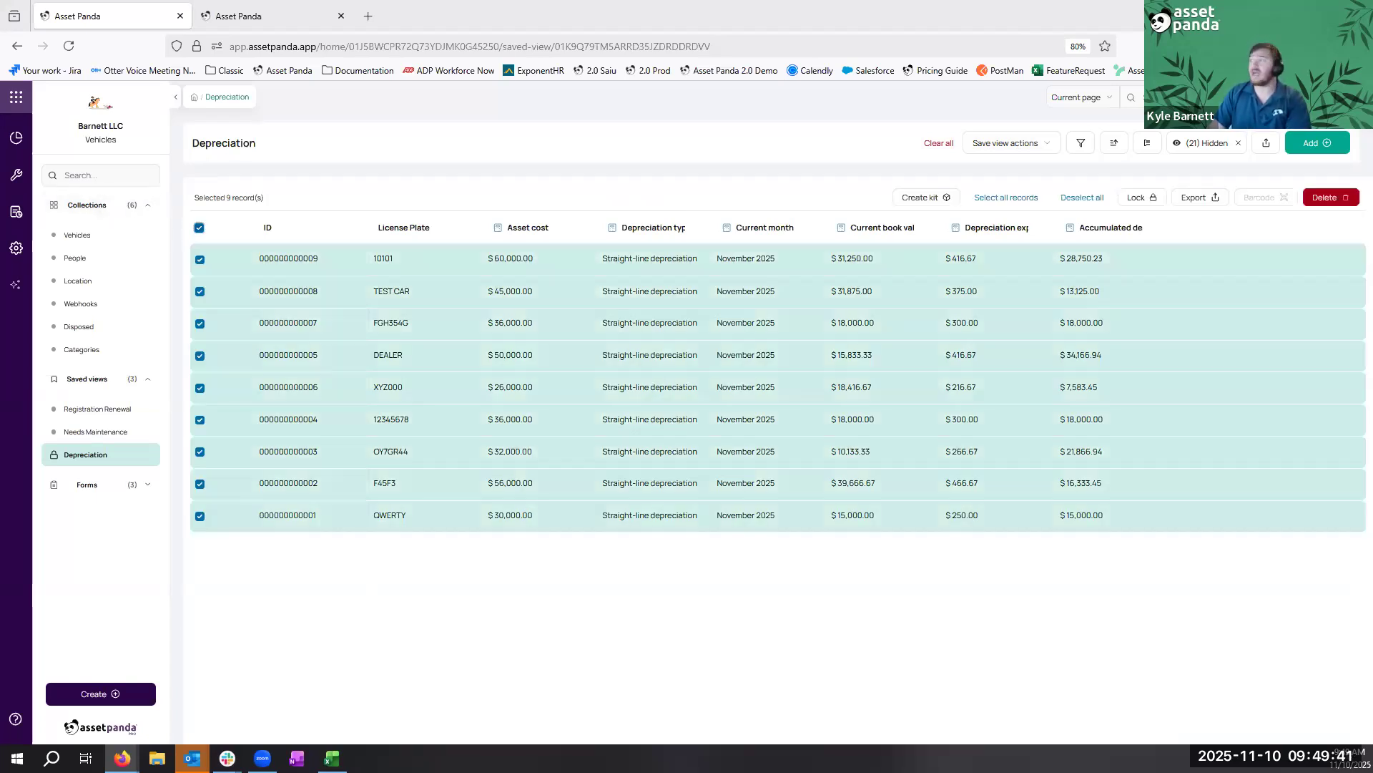
click(1194, 197)
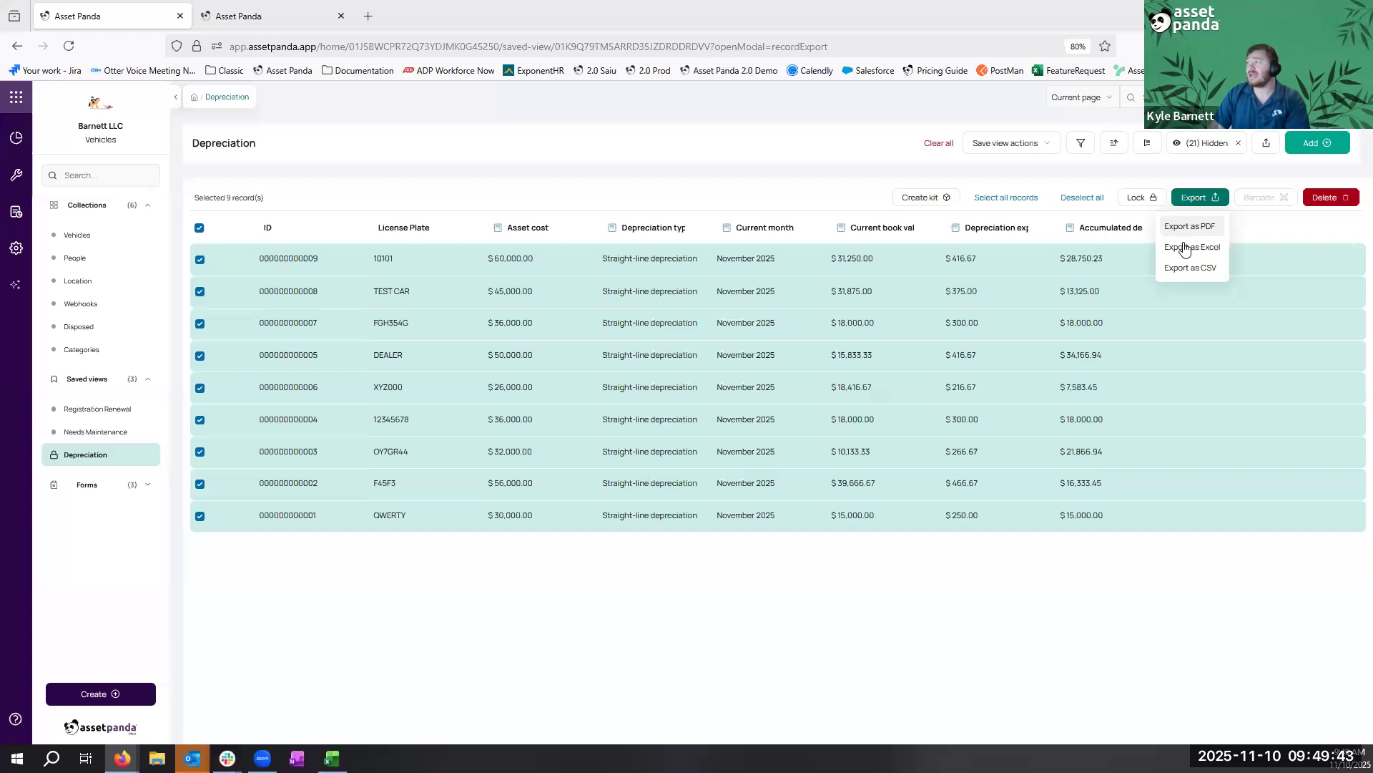
click(488, 147)
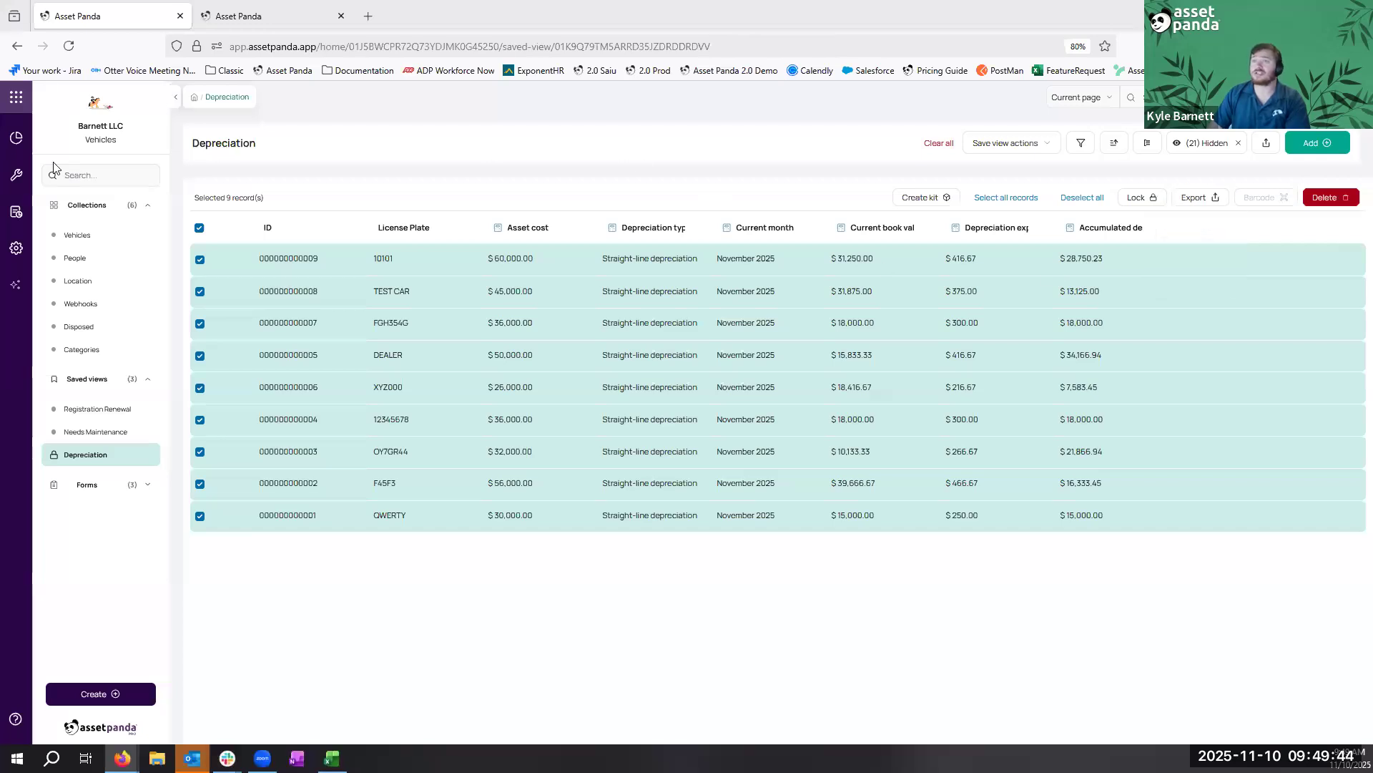
Create an automation named "depreciation" for the Vehicles module in the account management settings
right_click(17, 249)
click(57, 261)
click(240, 17)
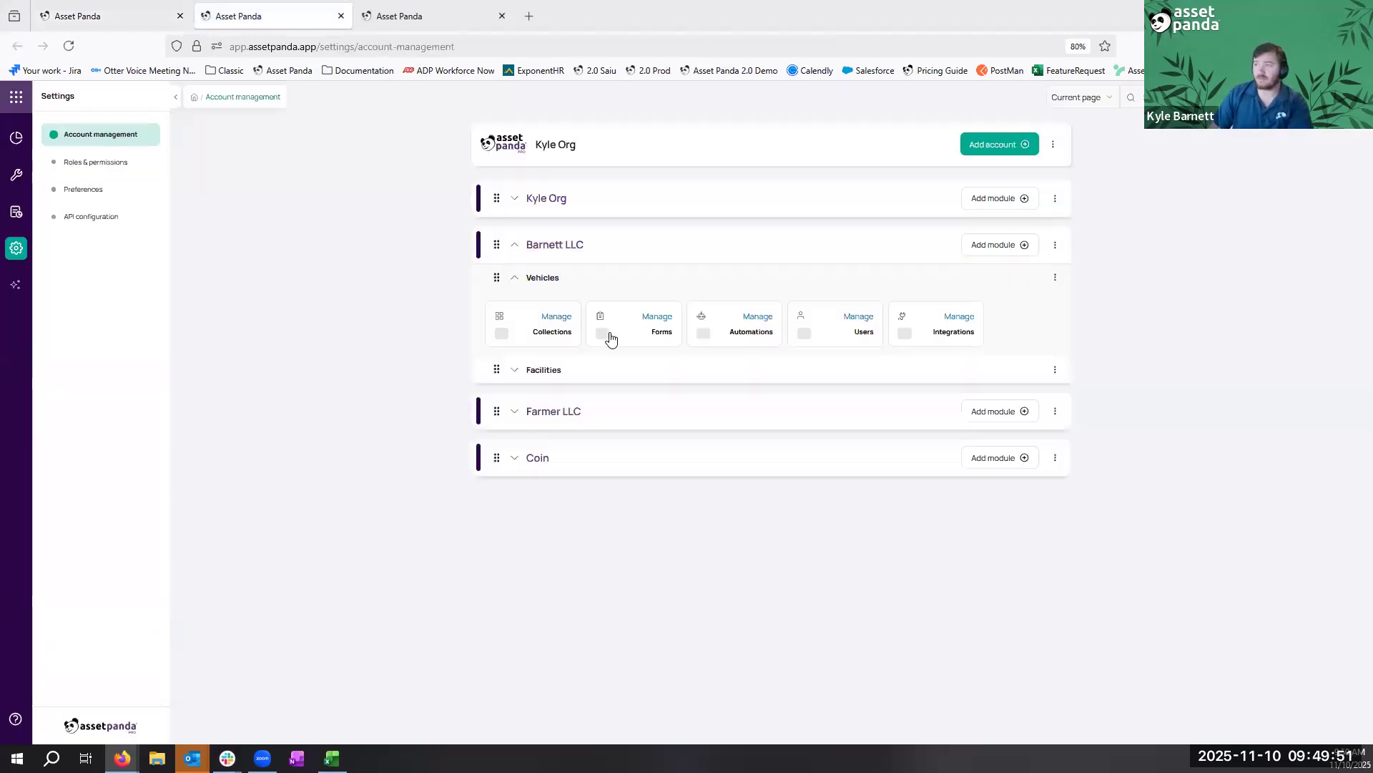
click(769, 319)
click(1343, 152)
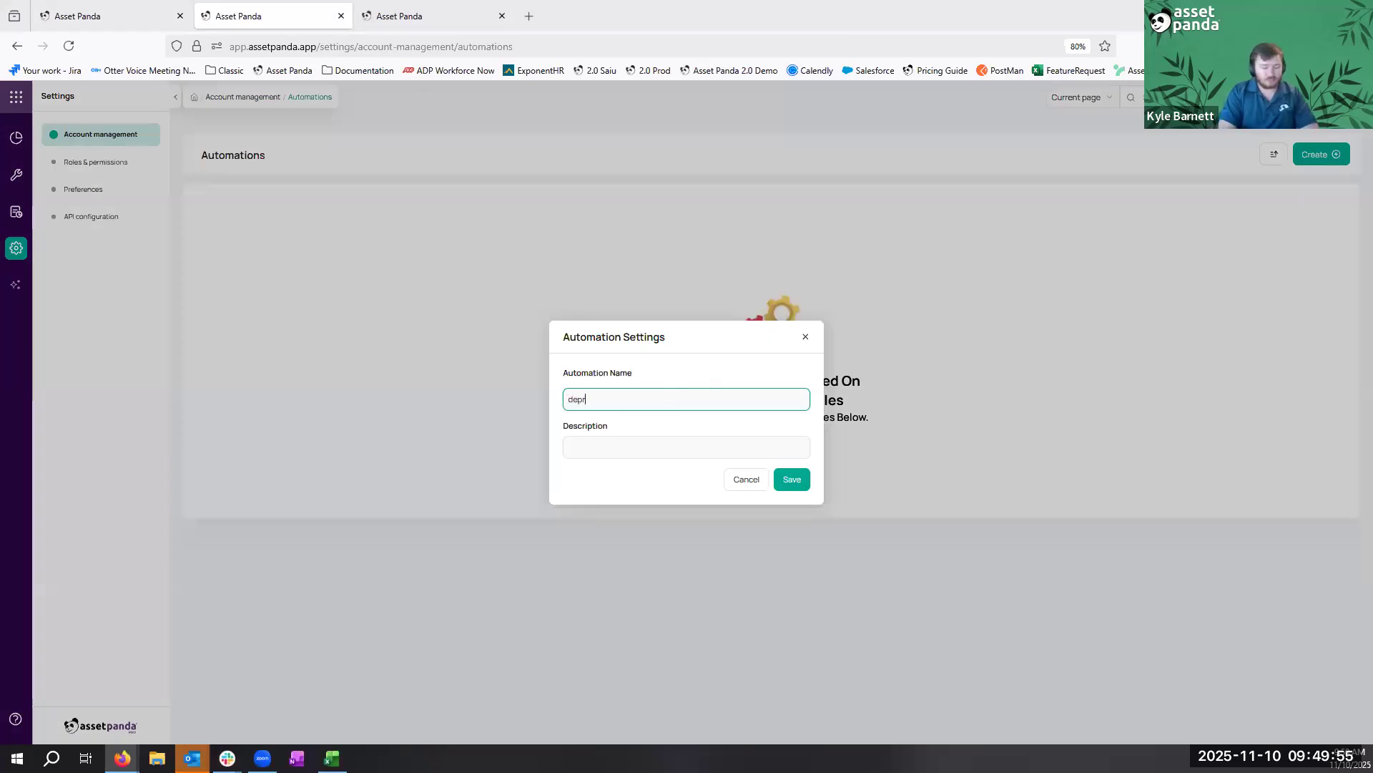
text(depreciation)
click(791, 478)
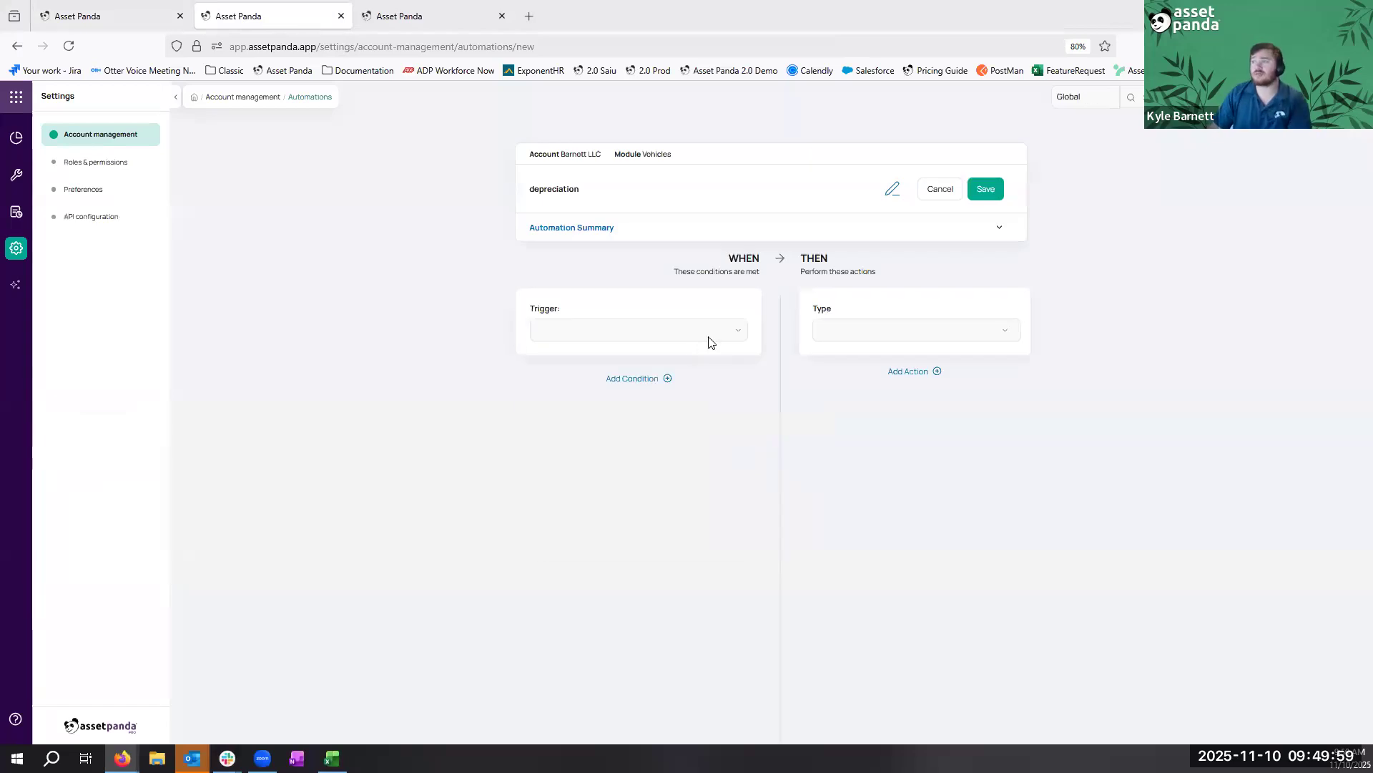
Set the automation's trigger to a scheduled time using Vehicles, repeating monthly every 1 month on the 1st day
click(710, 336)
click(608, 535)
click(589, 429)
click(604, 530)
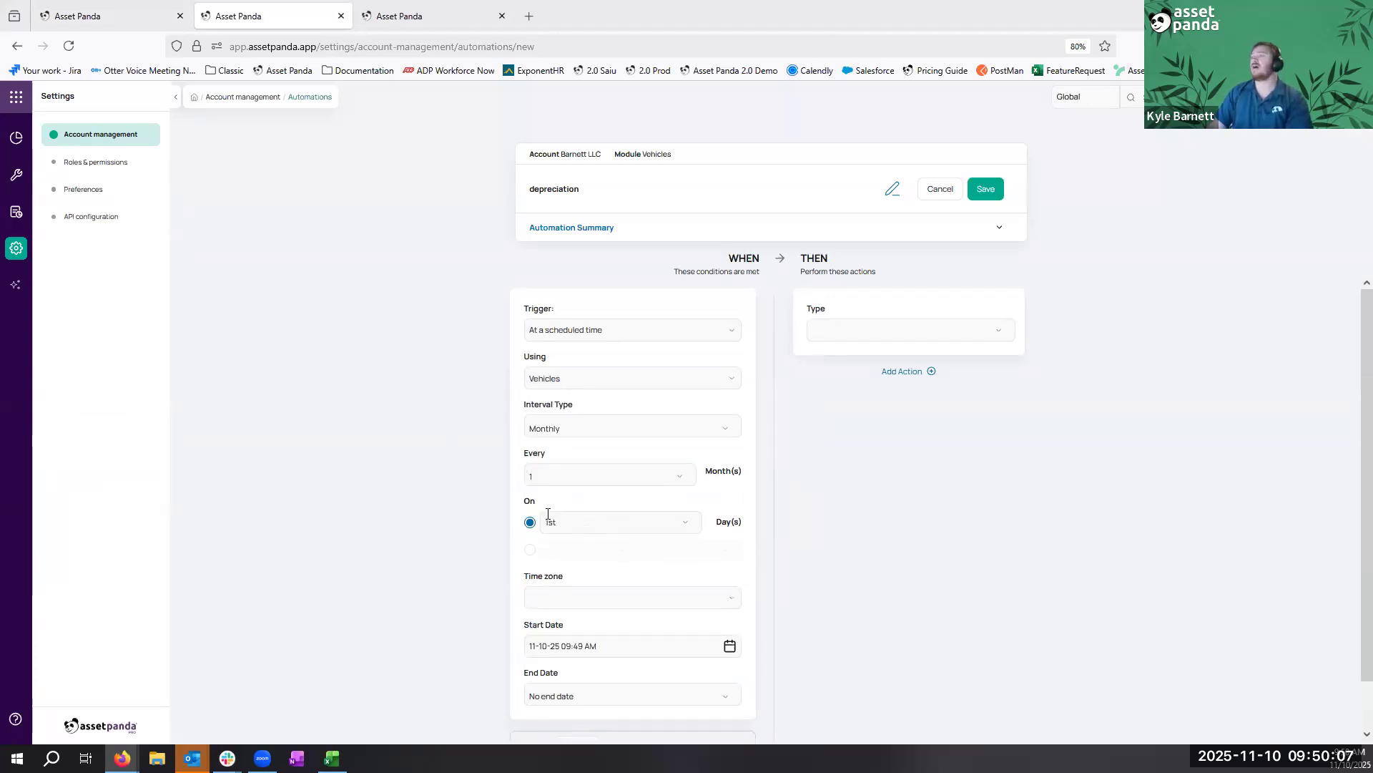
click(530, 551)
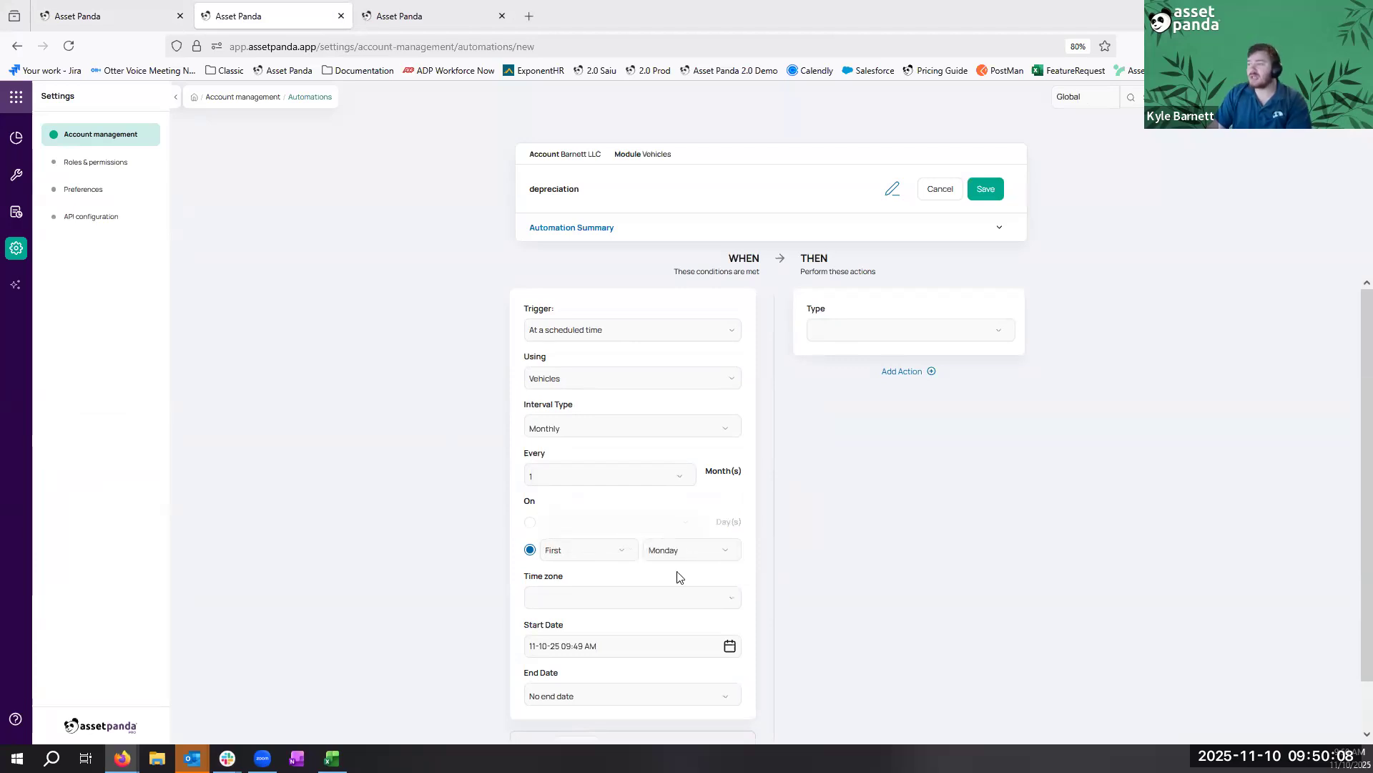
click(531, 523)
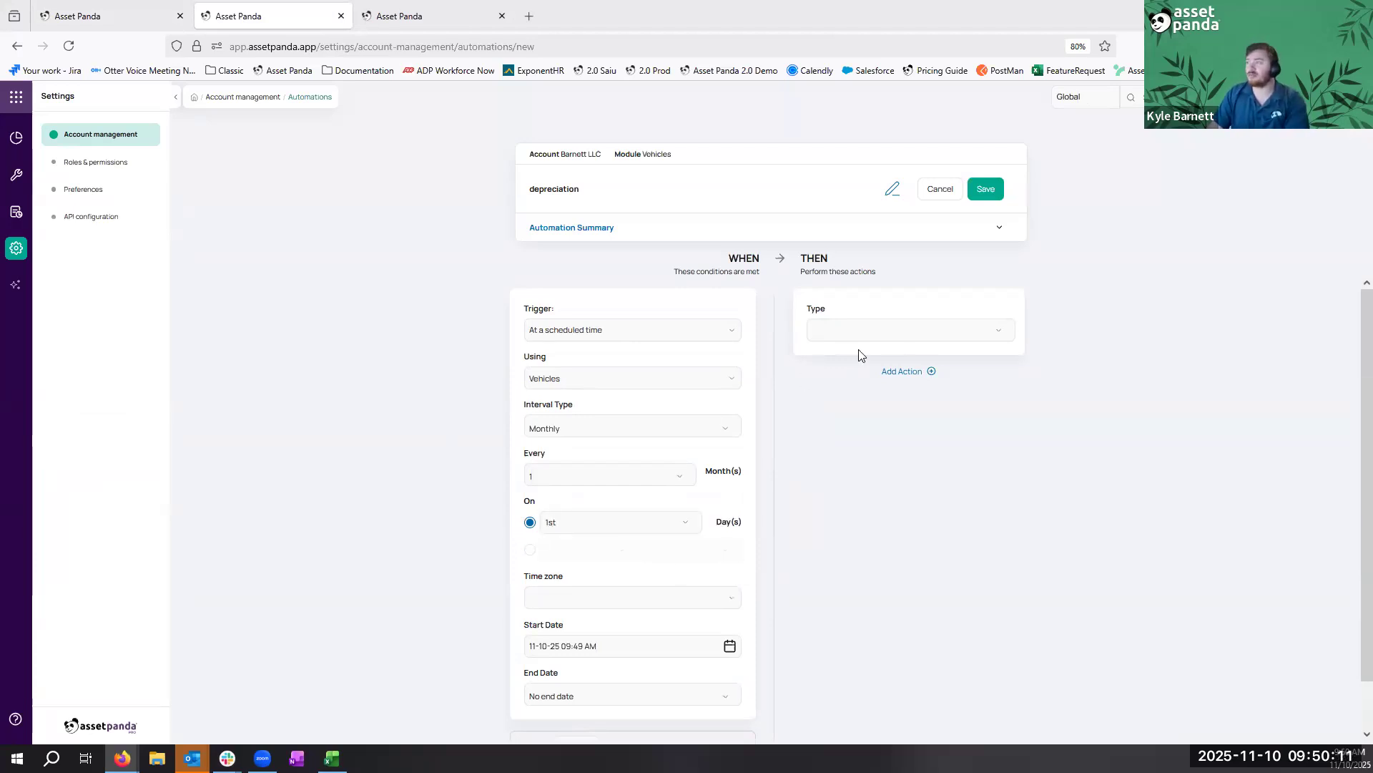
Set the automation's action to Send Report with the Depreciation saved view as source and Excel as format
click(877, 334)
click(887, 404)
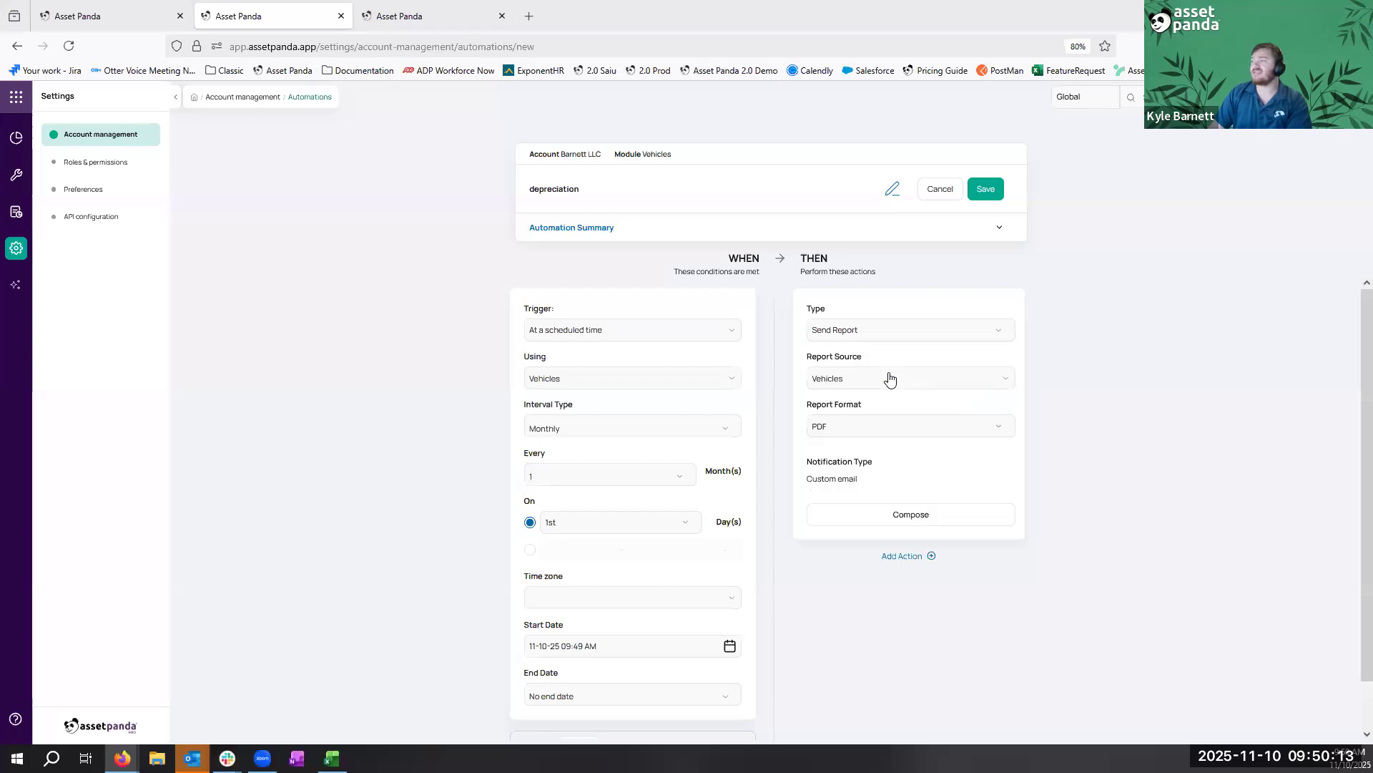
click(892, 378)
scroll(874, 512, down, 3)
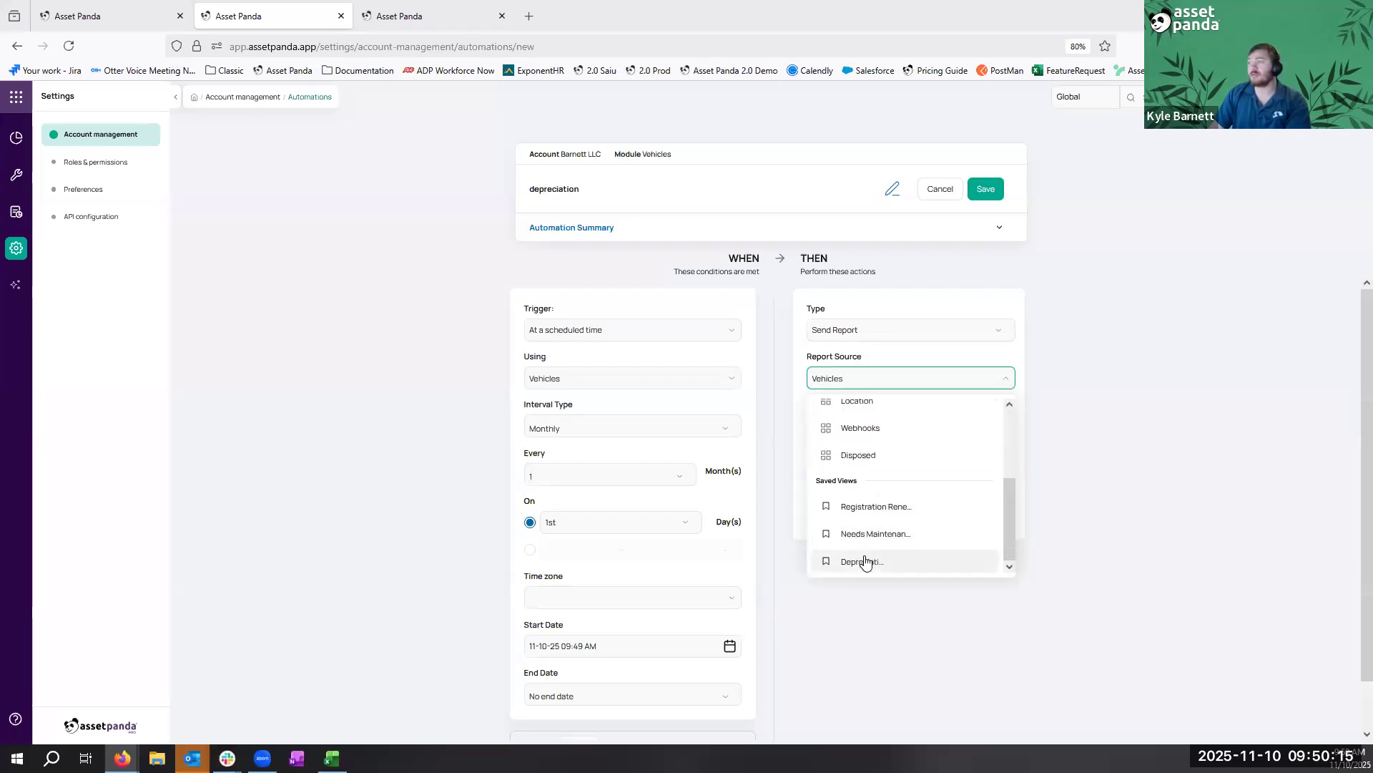
click(864, 561)
click(882, 433)
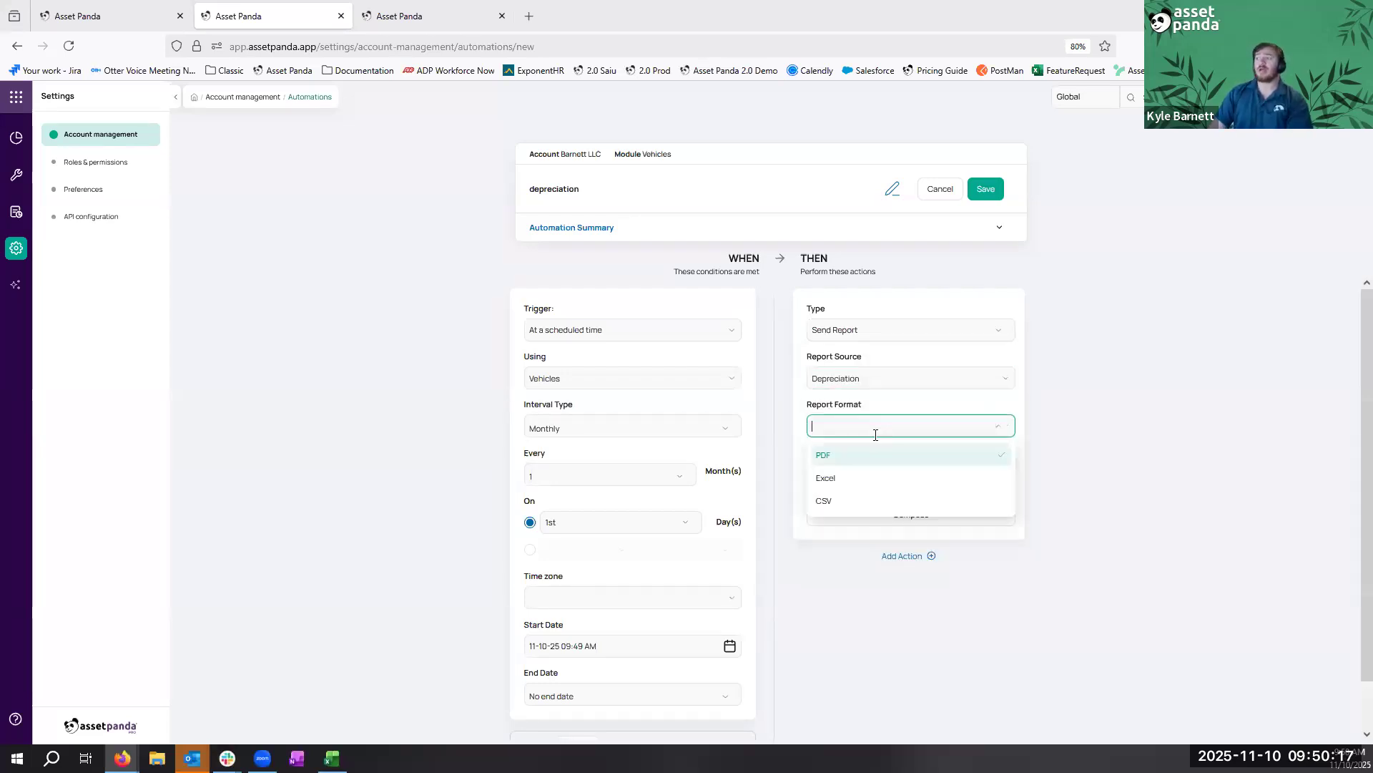
click(851, 479)
Examine the recipient options of the report's custom email, including Collection email field(s) and Specific email(s), and cancel the email
click(920, 516)
click(748, 239)
click(724, 269)
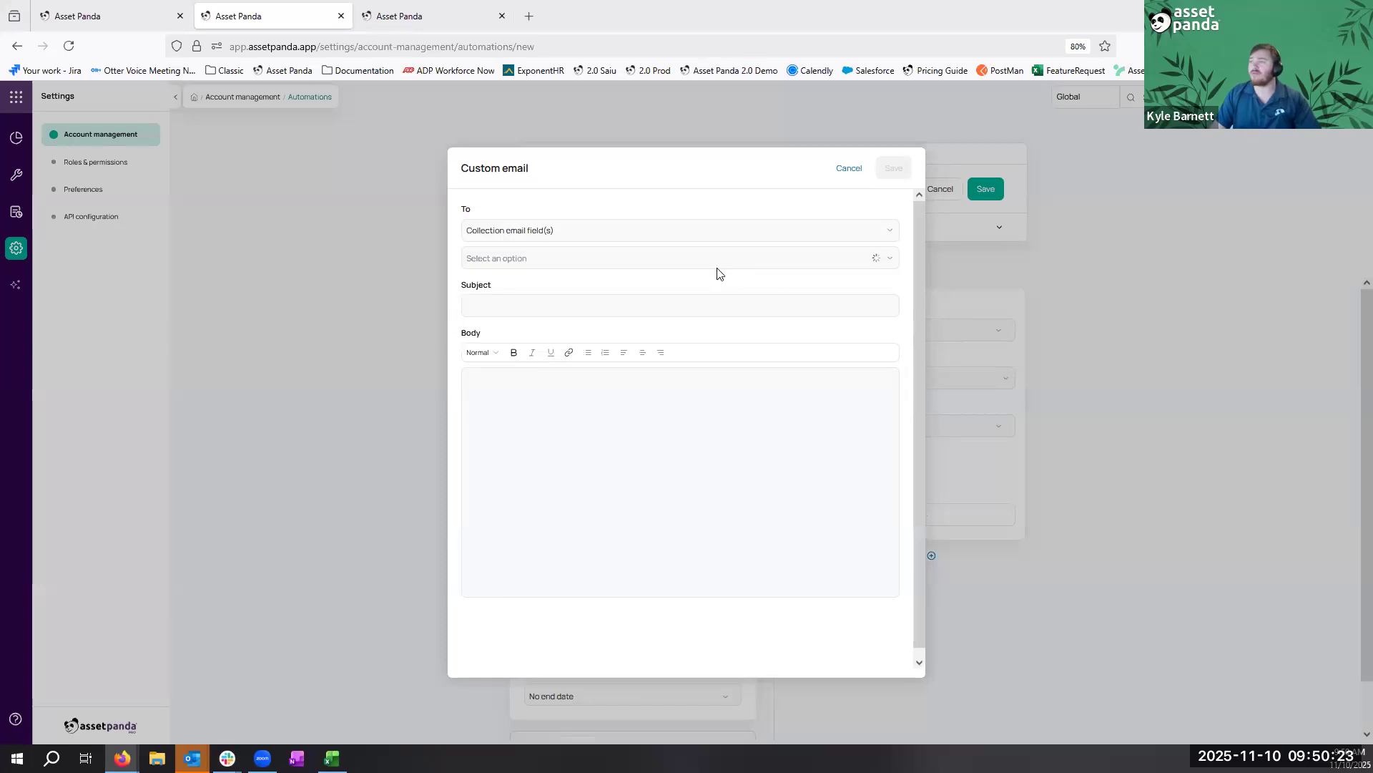
click(621, 230)
click(582, 261)
click(582, 262)
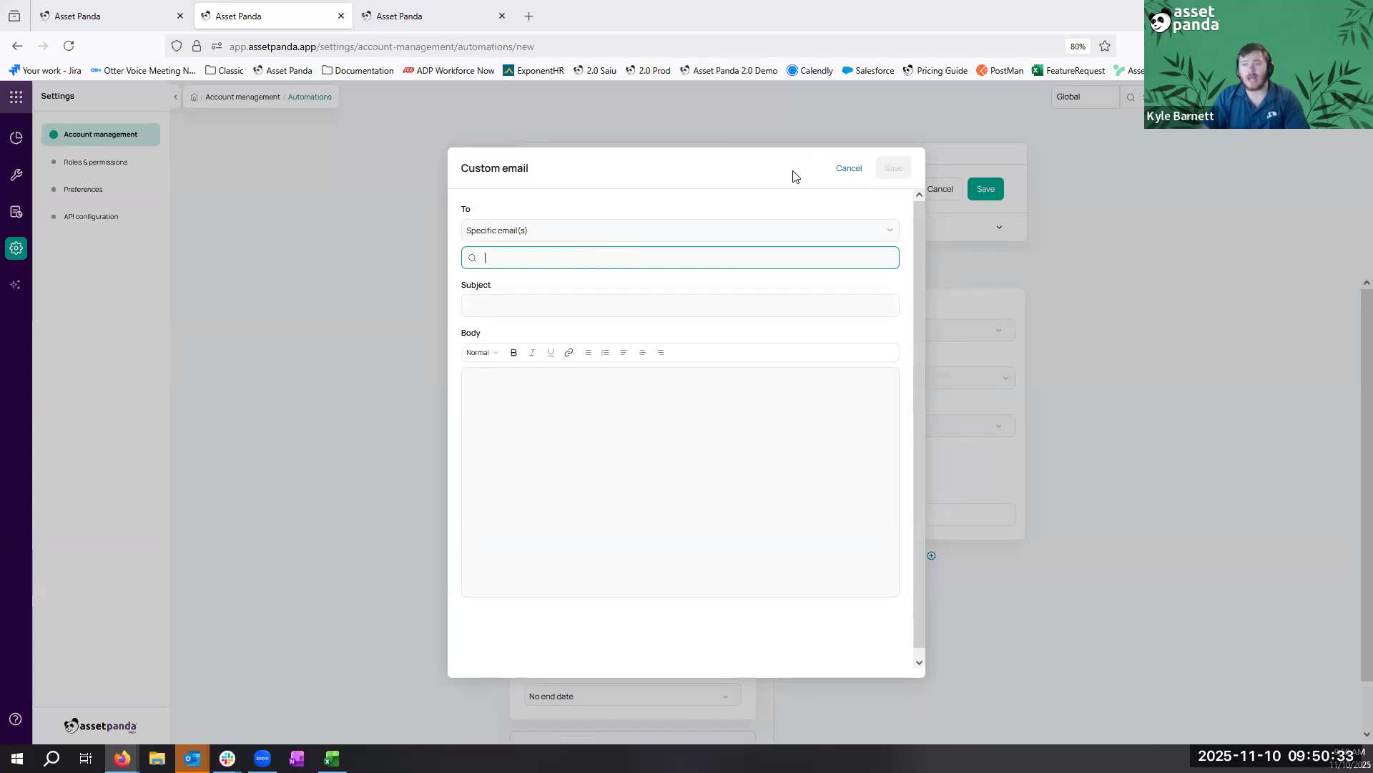
click(850, 169)
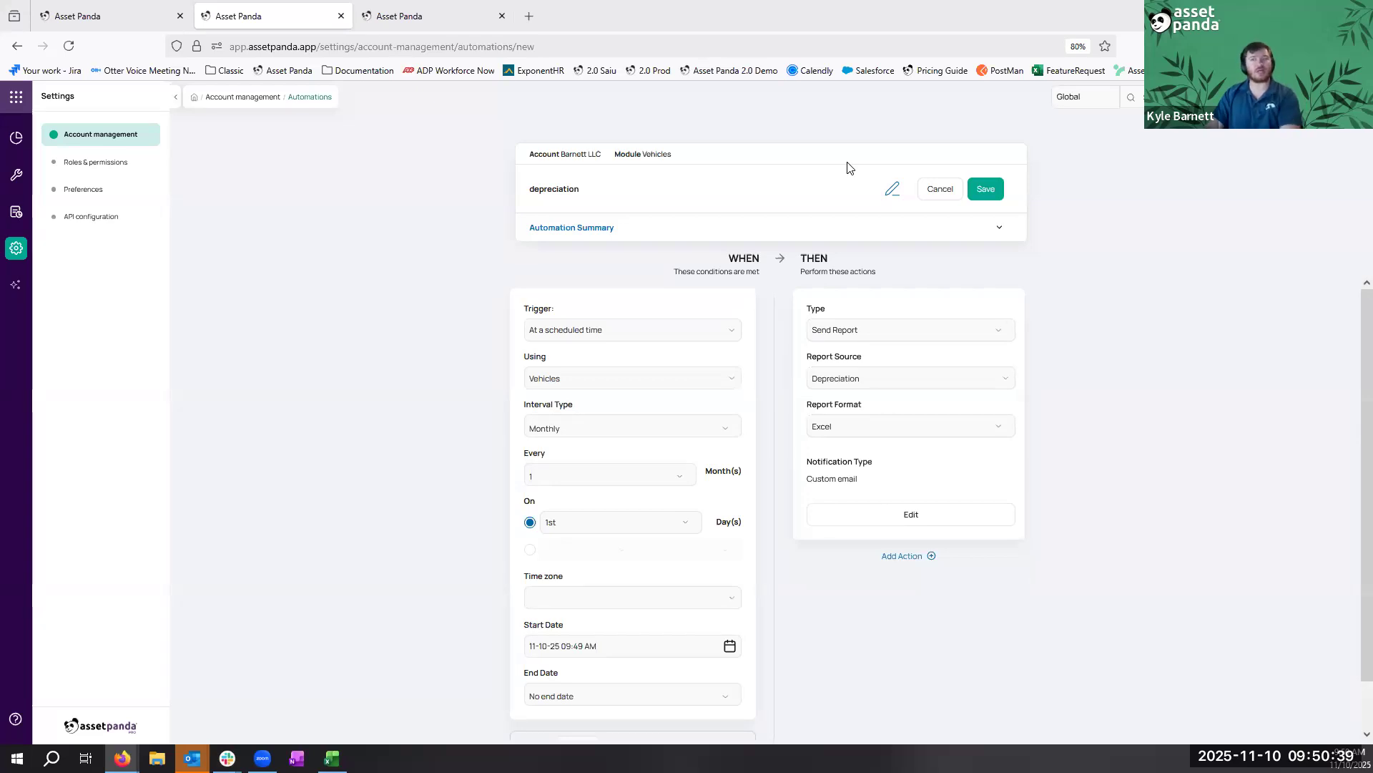
Return to the Depreciation saved view, open its depreciation report and set the start date to 01-01-2025
click(129, 8)
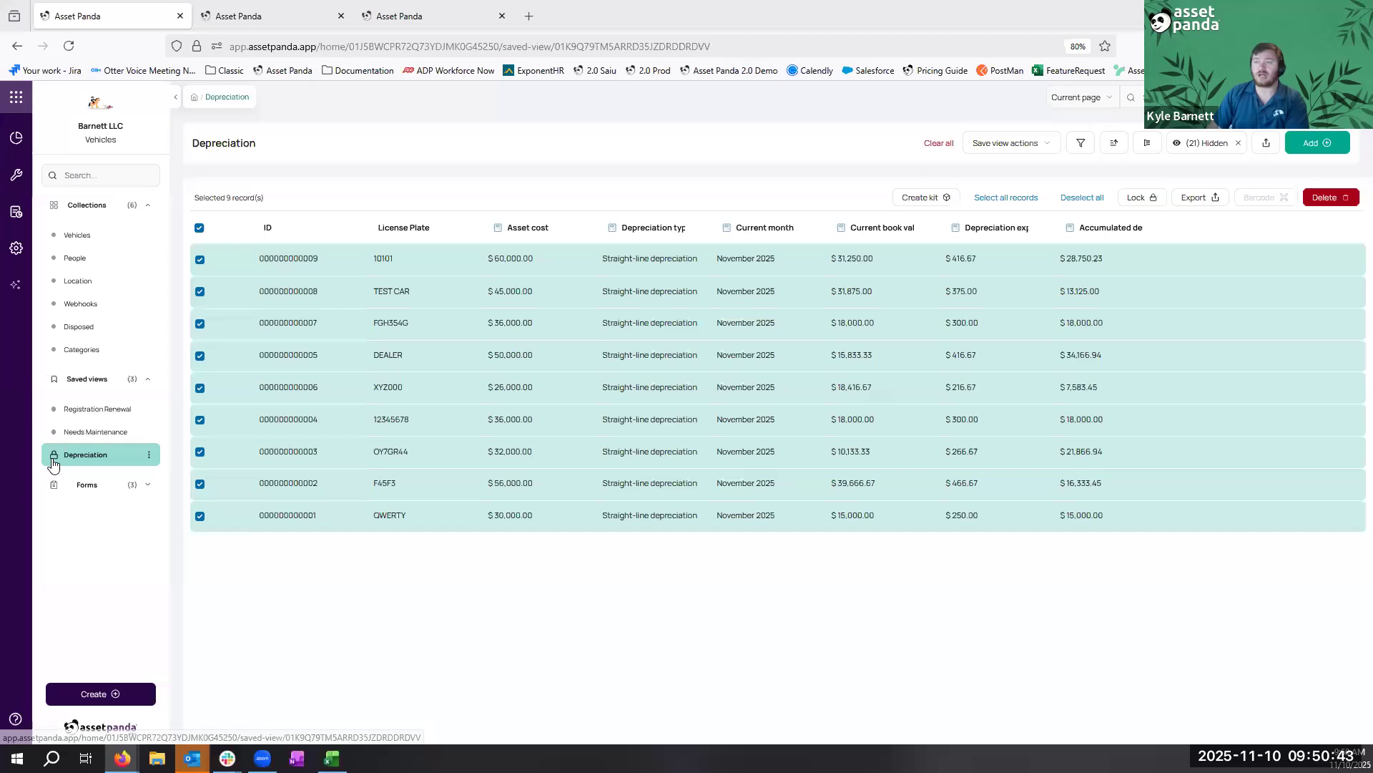
click(1030, 146)
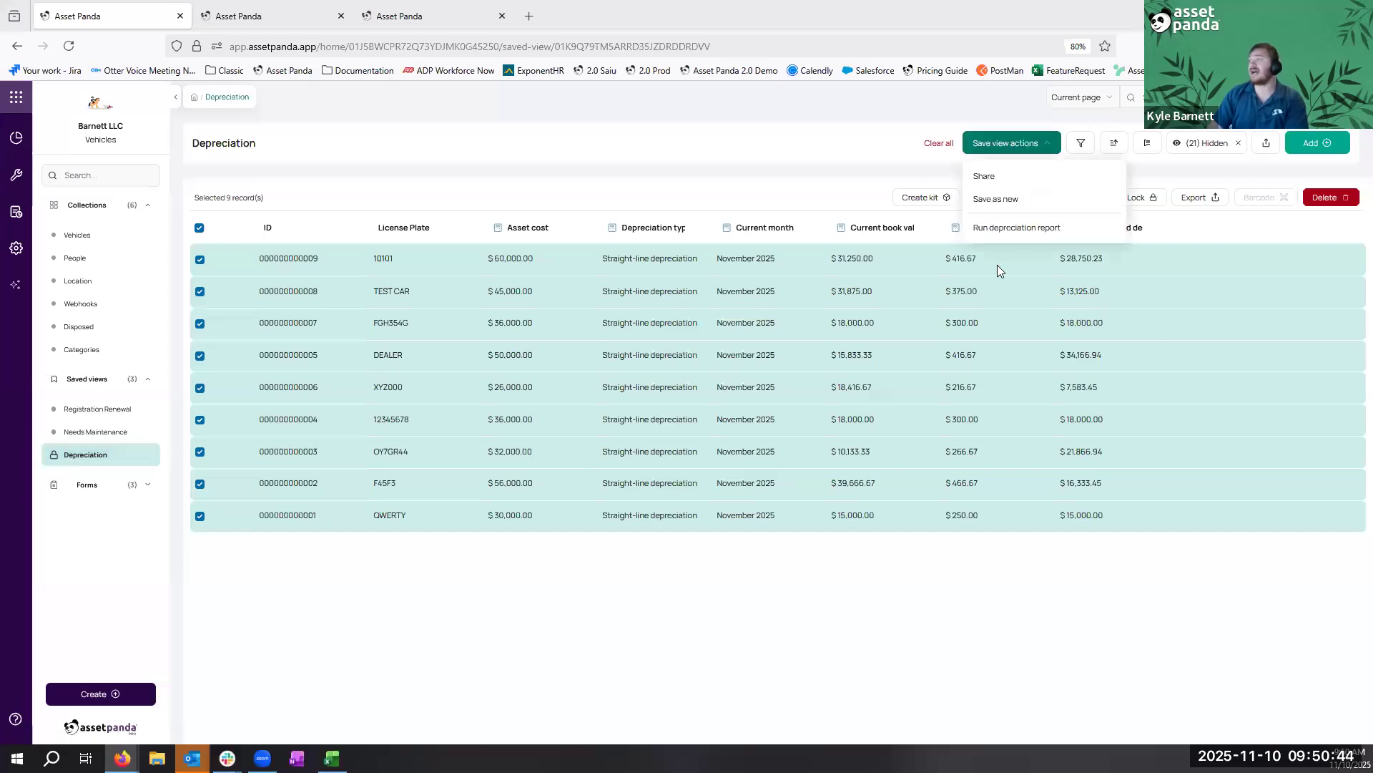
click(1021, 225)
click(565, 372)
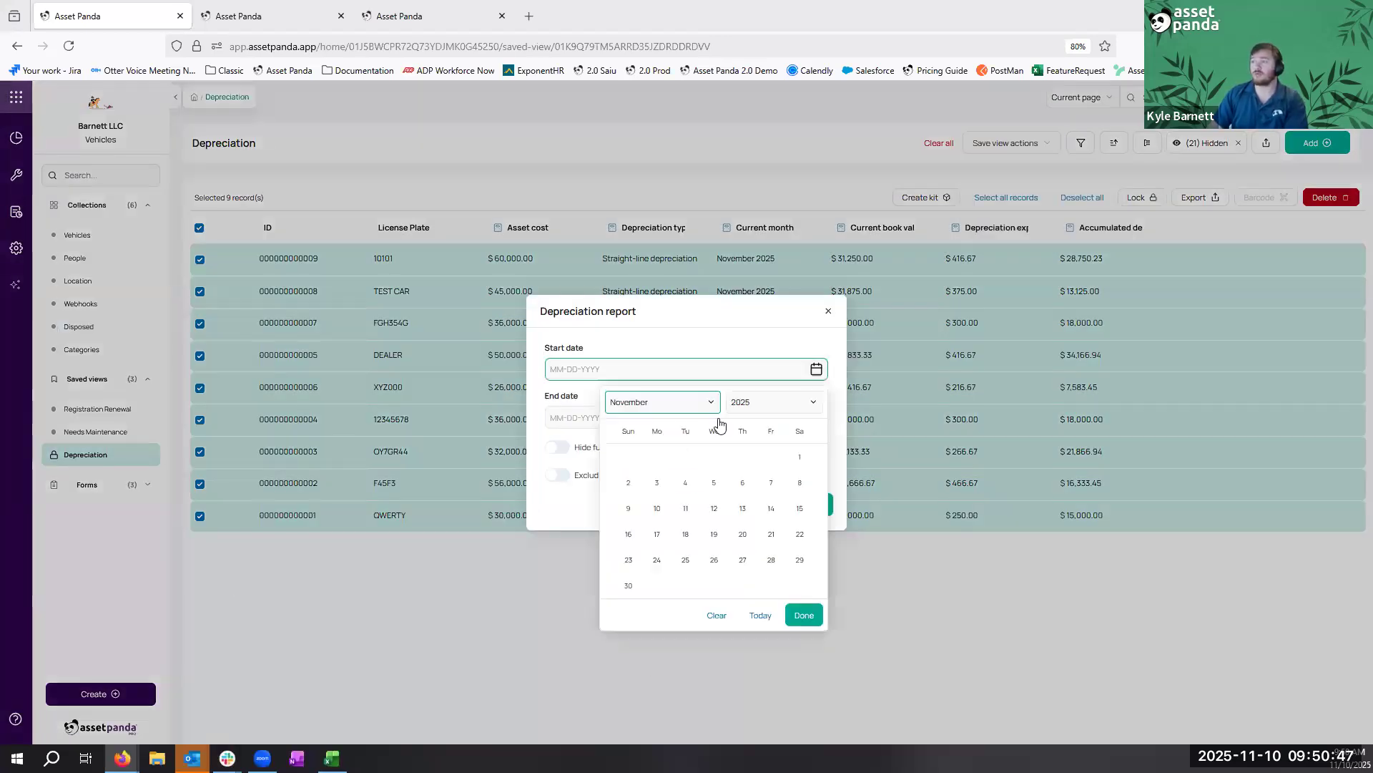
click(680, 401)
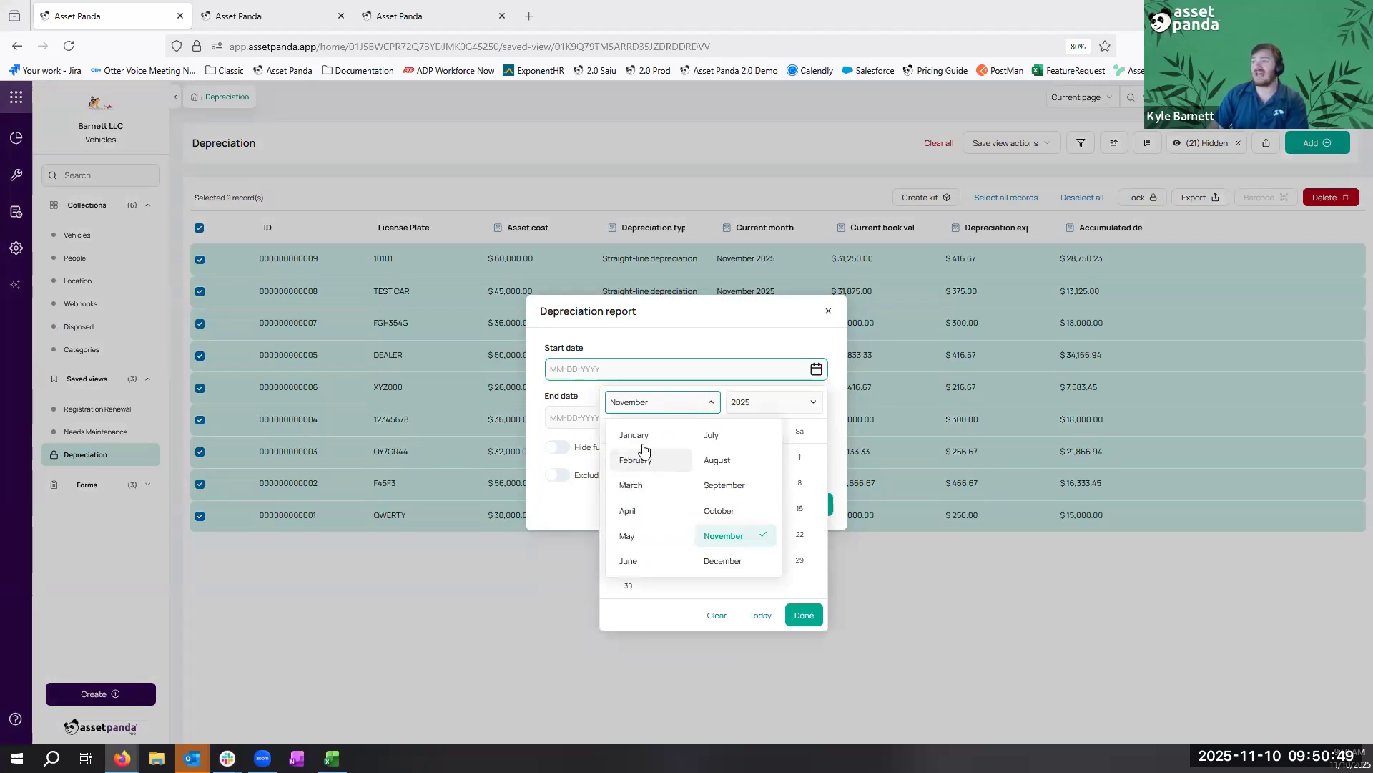
click(638, 433)
click(714, 456)
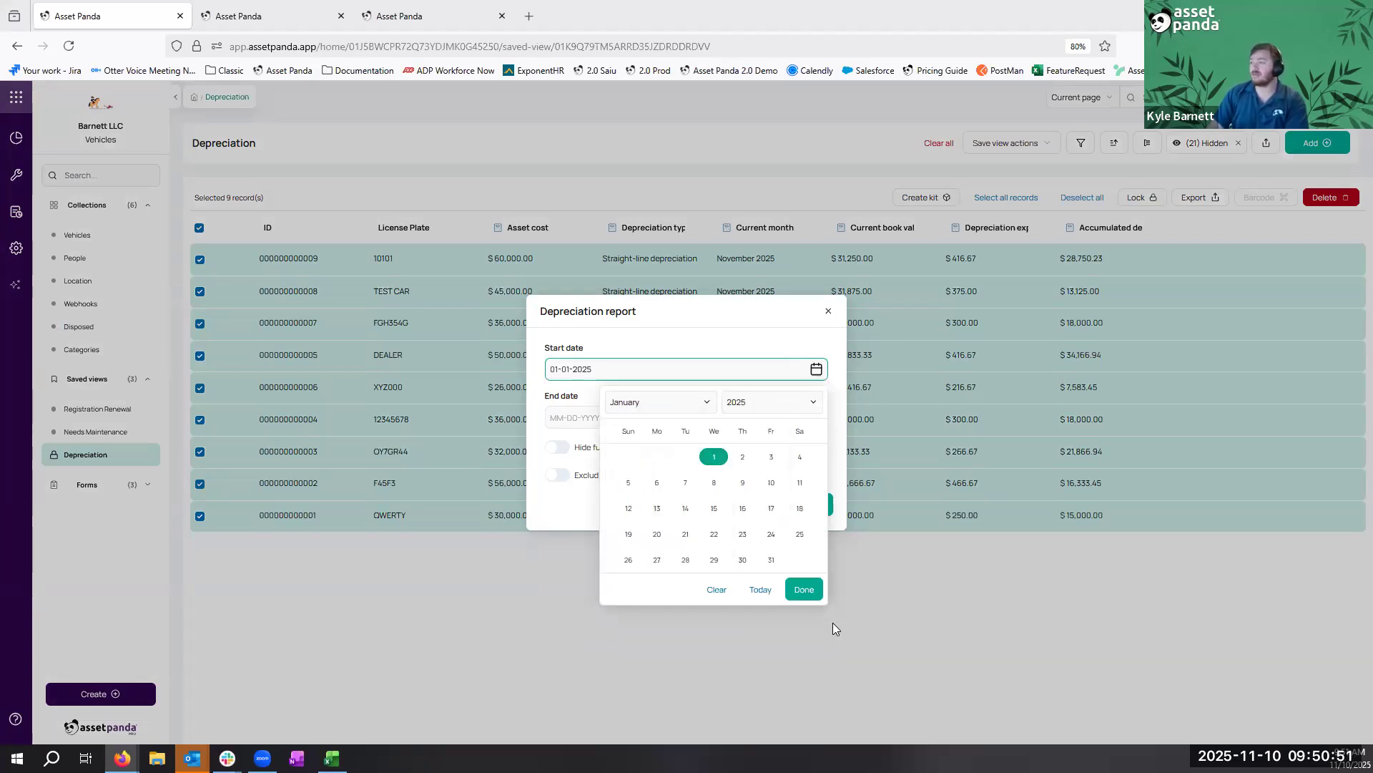
Confirm the depreciation report's start date and set its end date to 06-30-2025
click(804, 589)
click(668, 421)
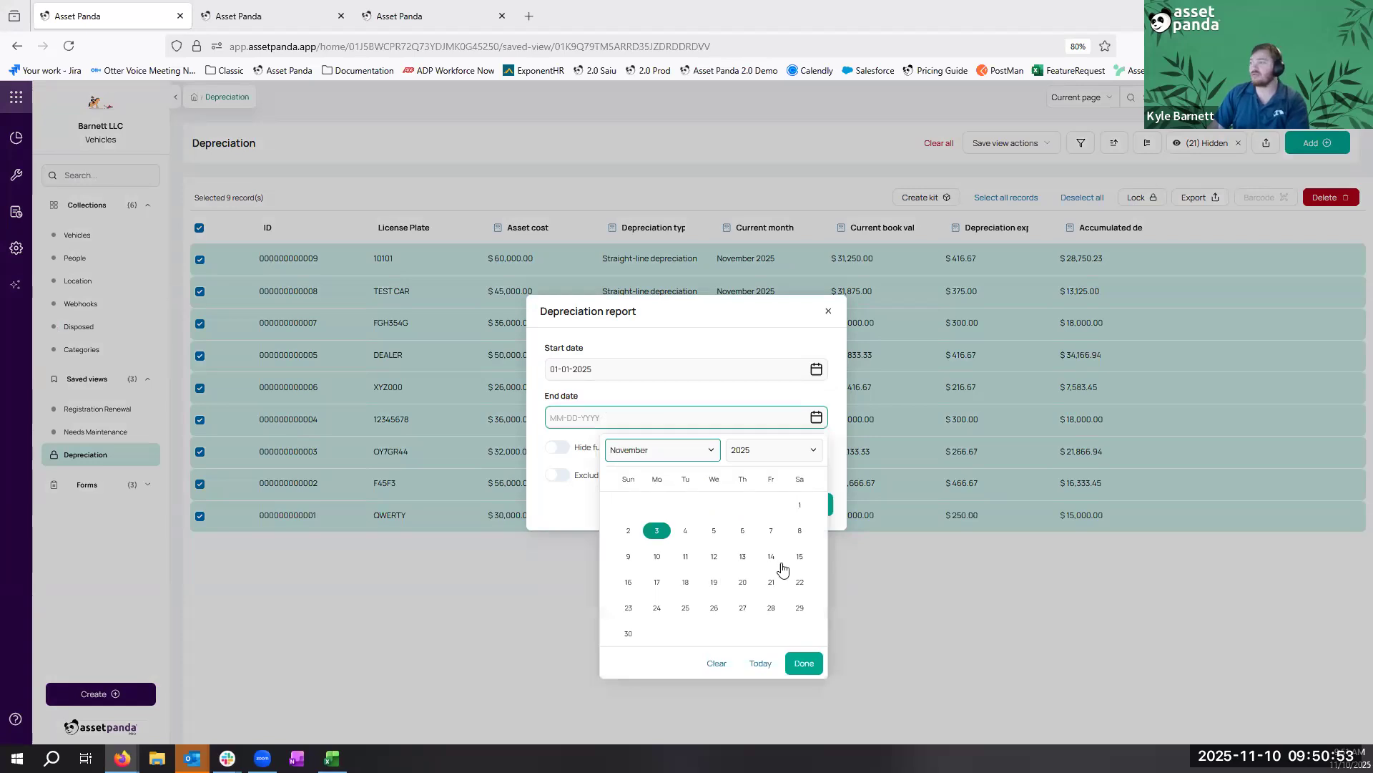
click(701, 461)
click(643, 605)
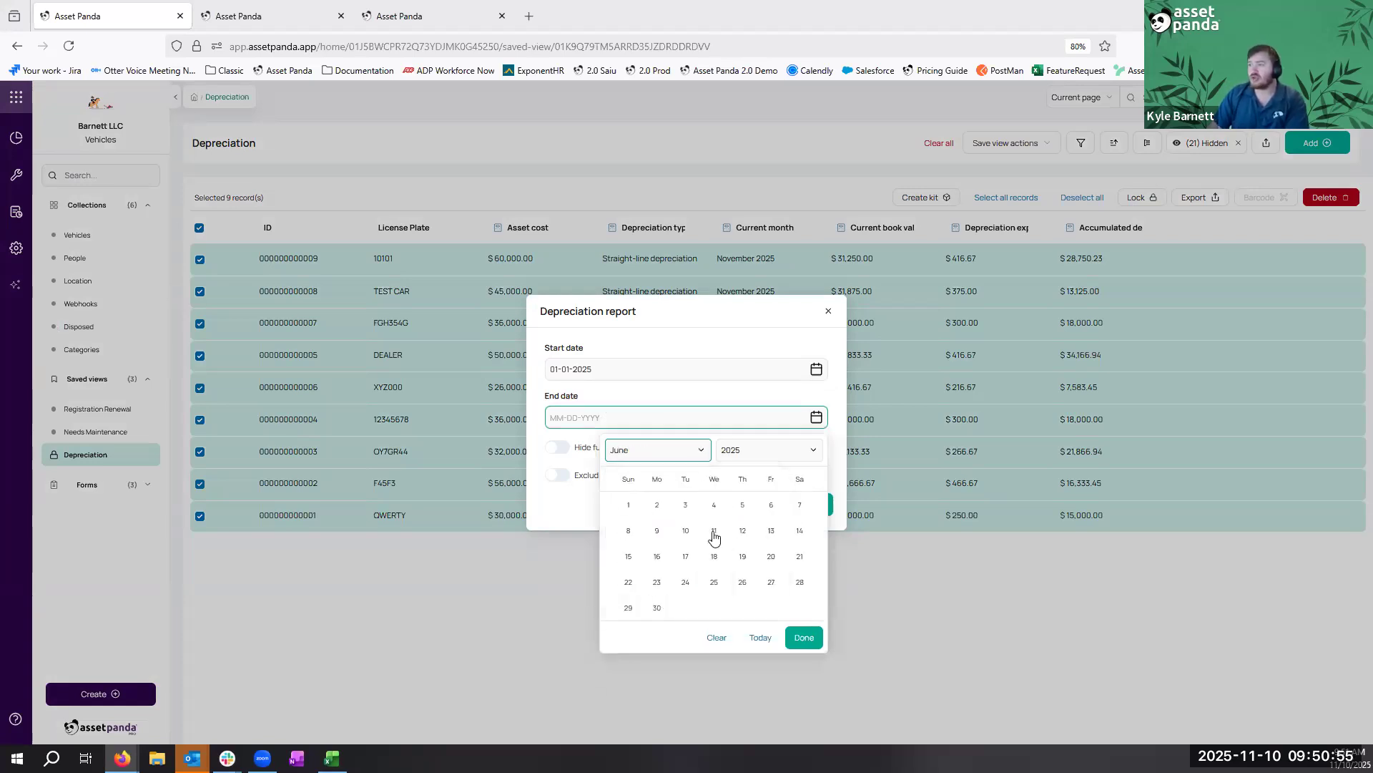
click(656, 607)
click(804, 636)
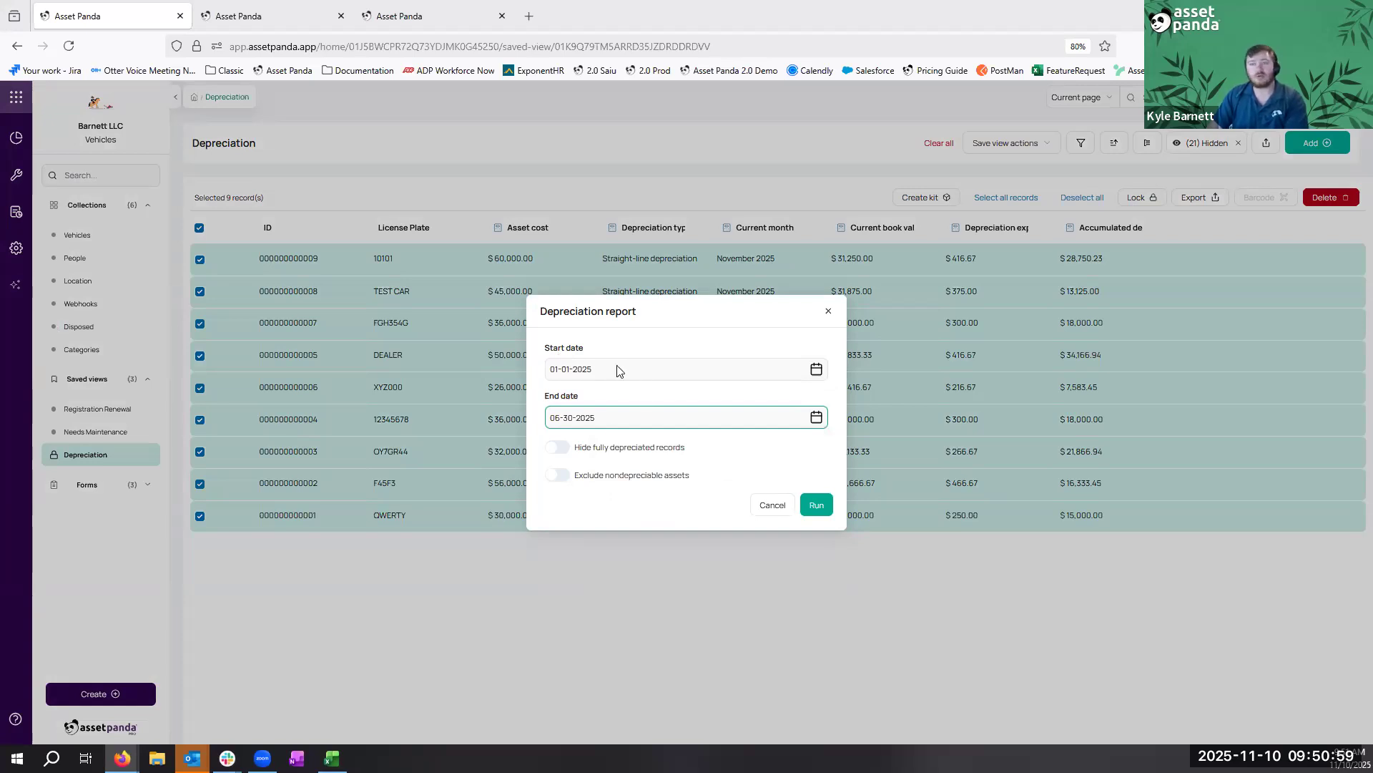
Exclude nondepreciable assets from the depreciation report and run it
drag(572, 450, 691, 458)
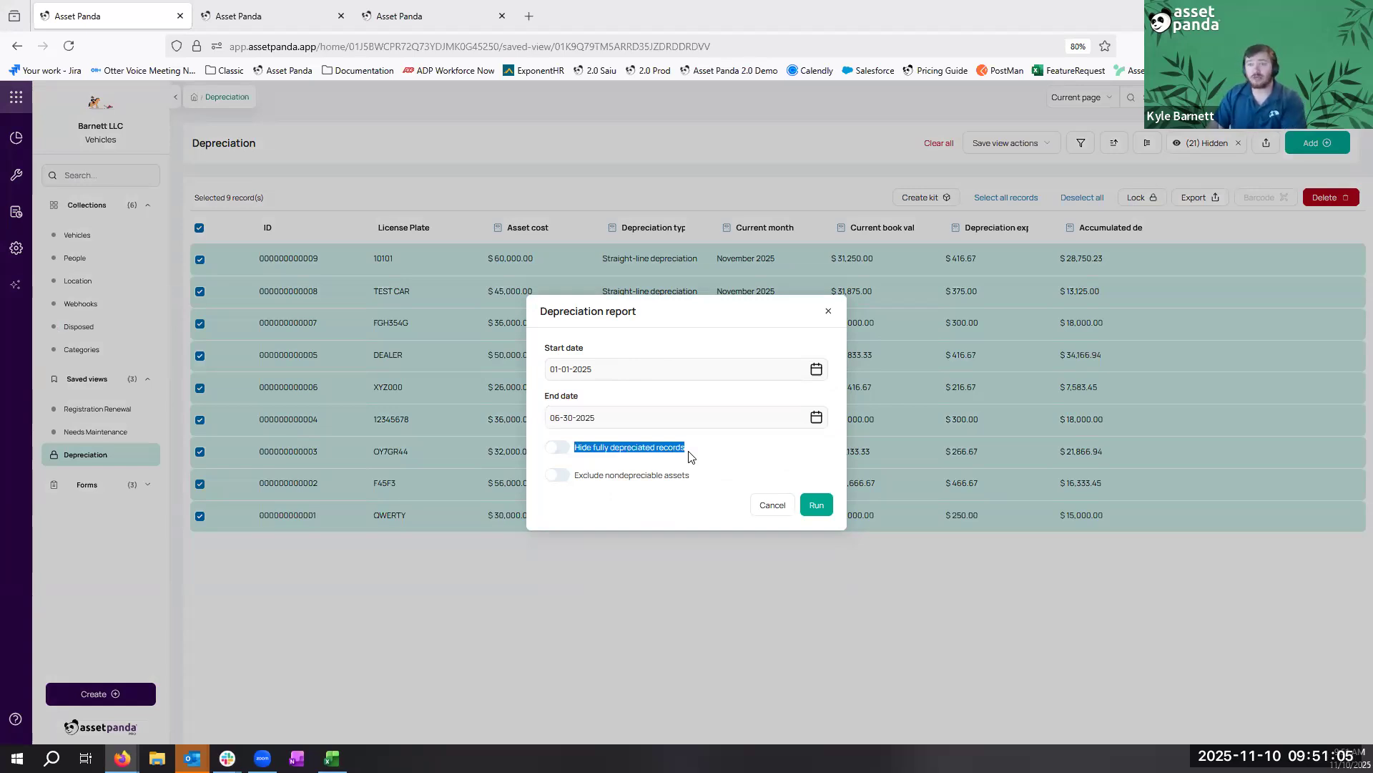
drag(678, 480, 573, 483)
click(573, 483)
triple_click(572, 477)
click(576, 477)
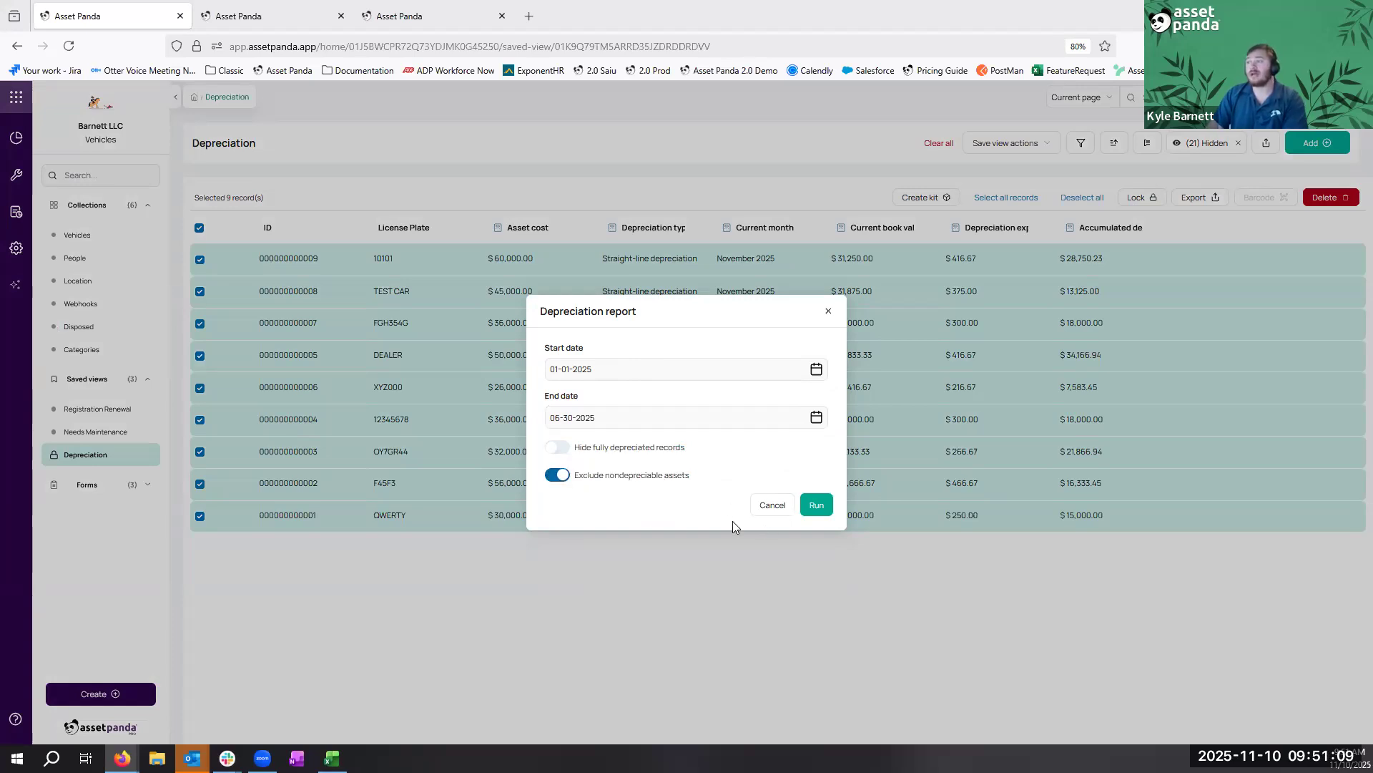
click(816, 505)
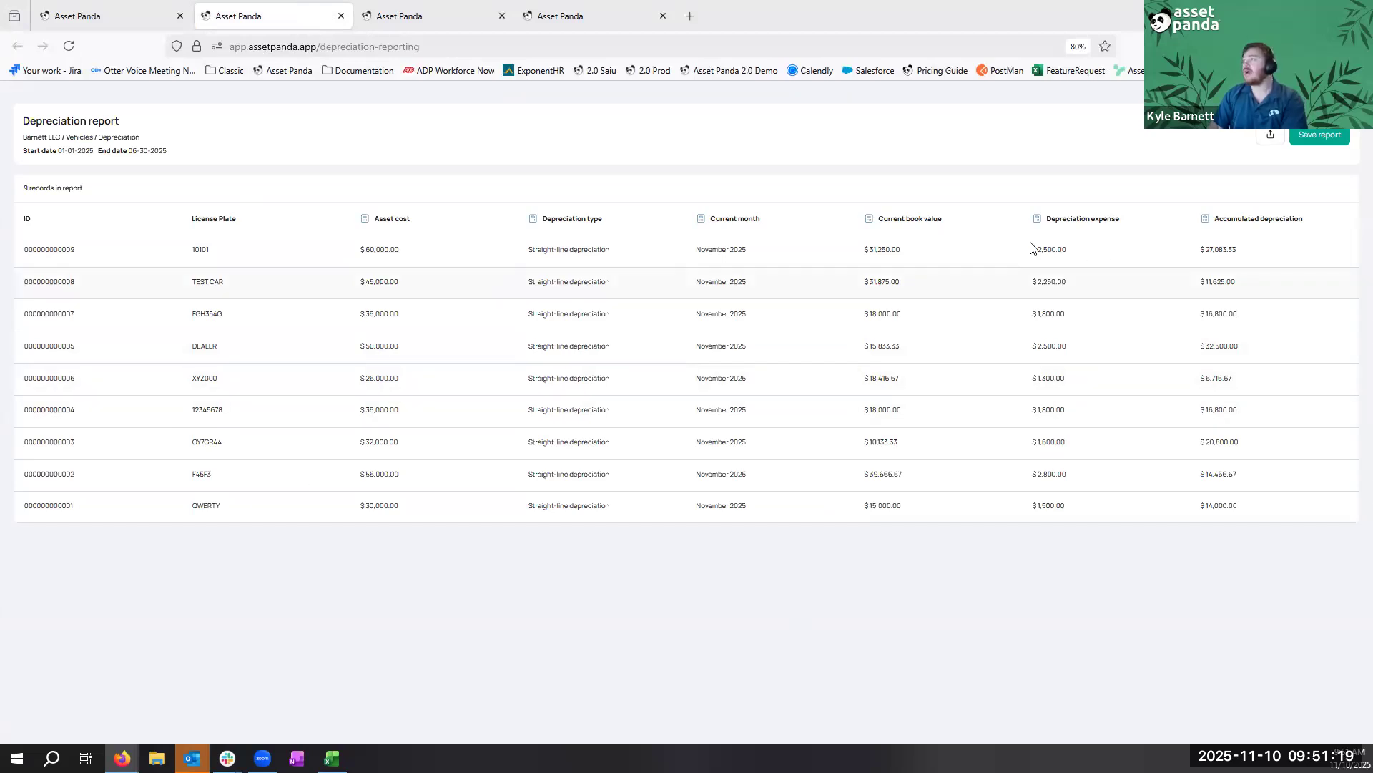
Examine the depreciation expense and accumulated depreciation of the vehicle with license plate 10101 in the report
drag(1037, 249, 1088, 247)
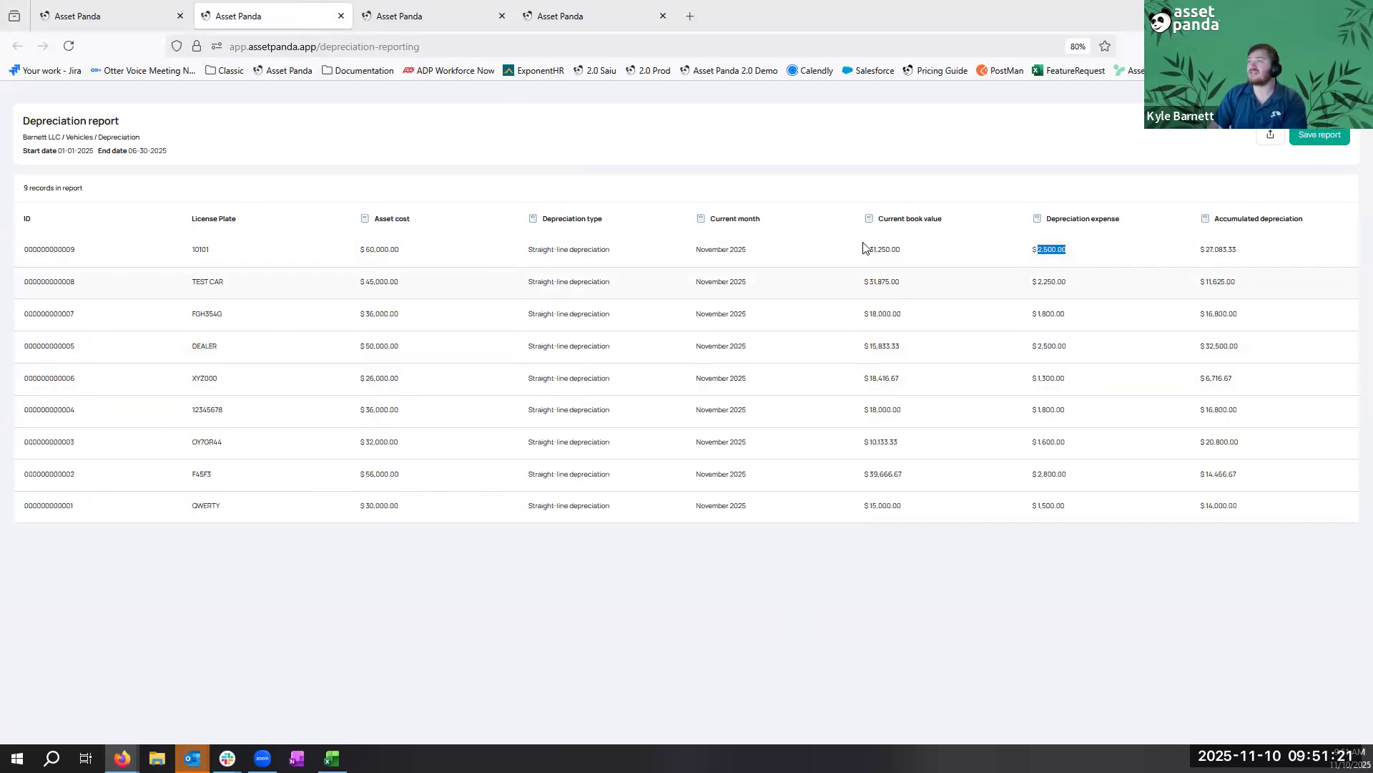
drag(1250, 249, 1206, 254)
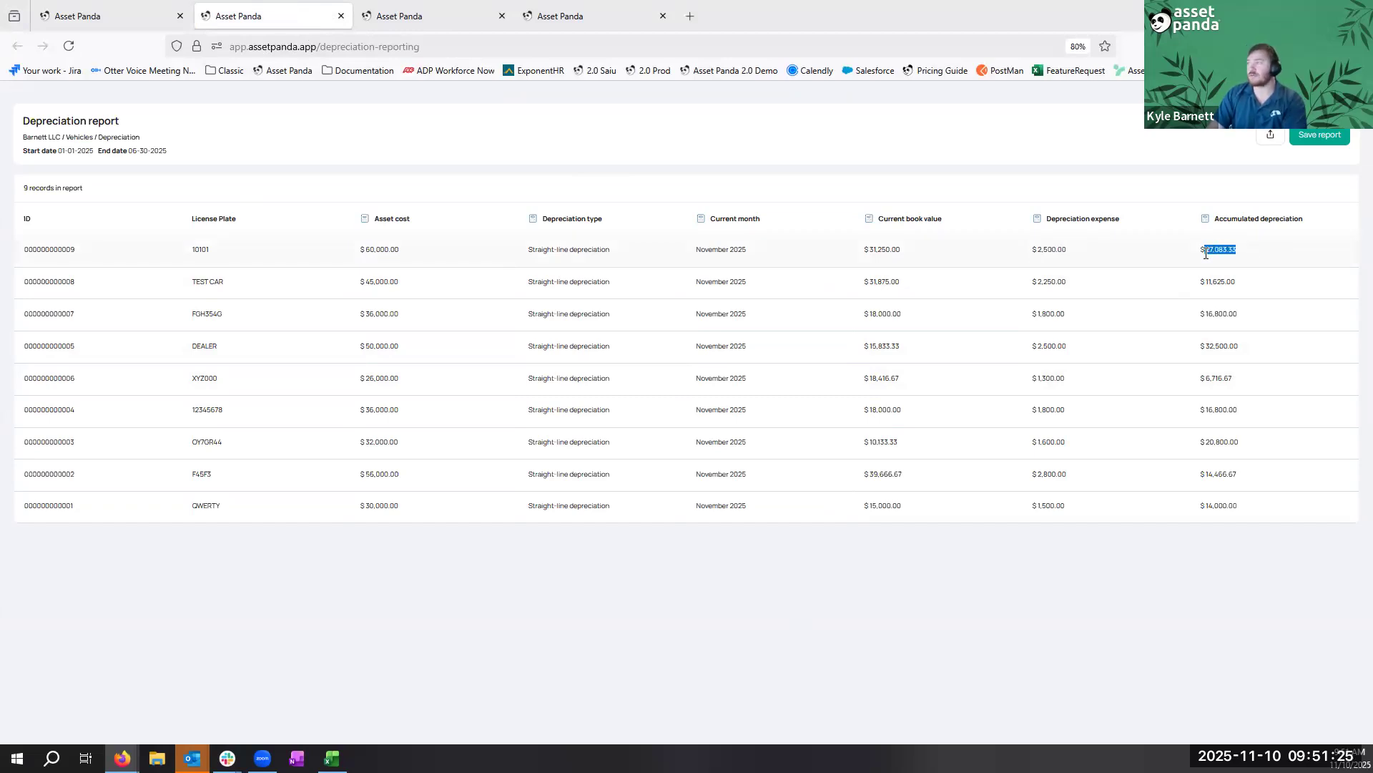
drag(1070, 250, 1039, 260)
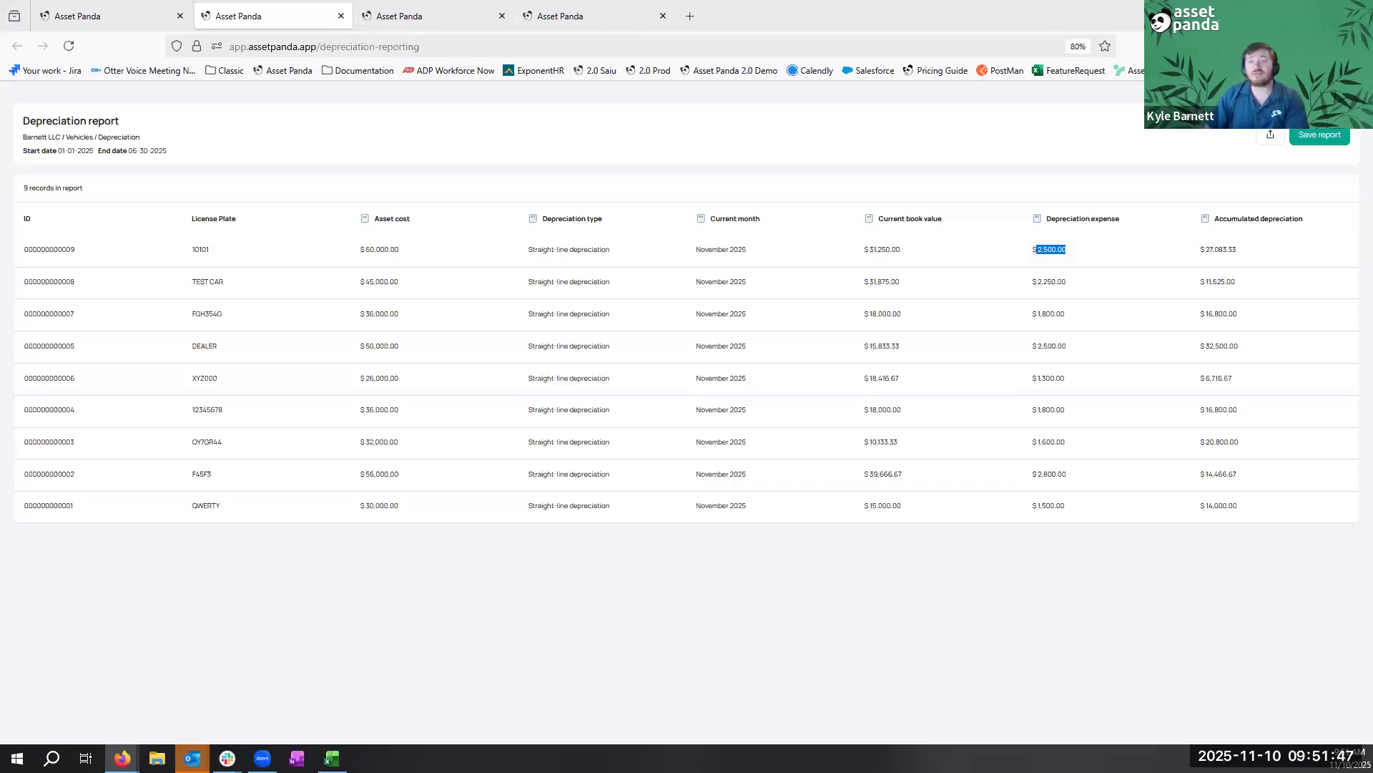
Return to the Depreciation saved view and deselect all vehicle records
click(139, 20)
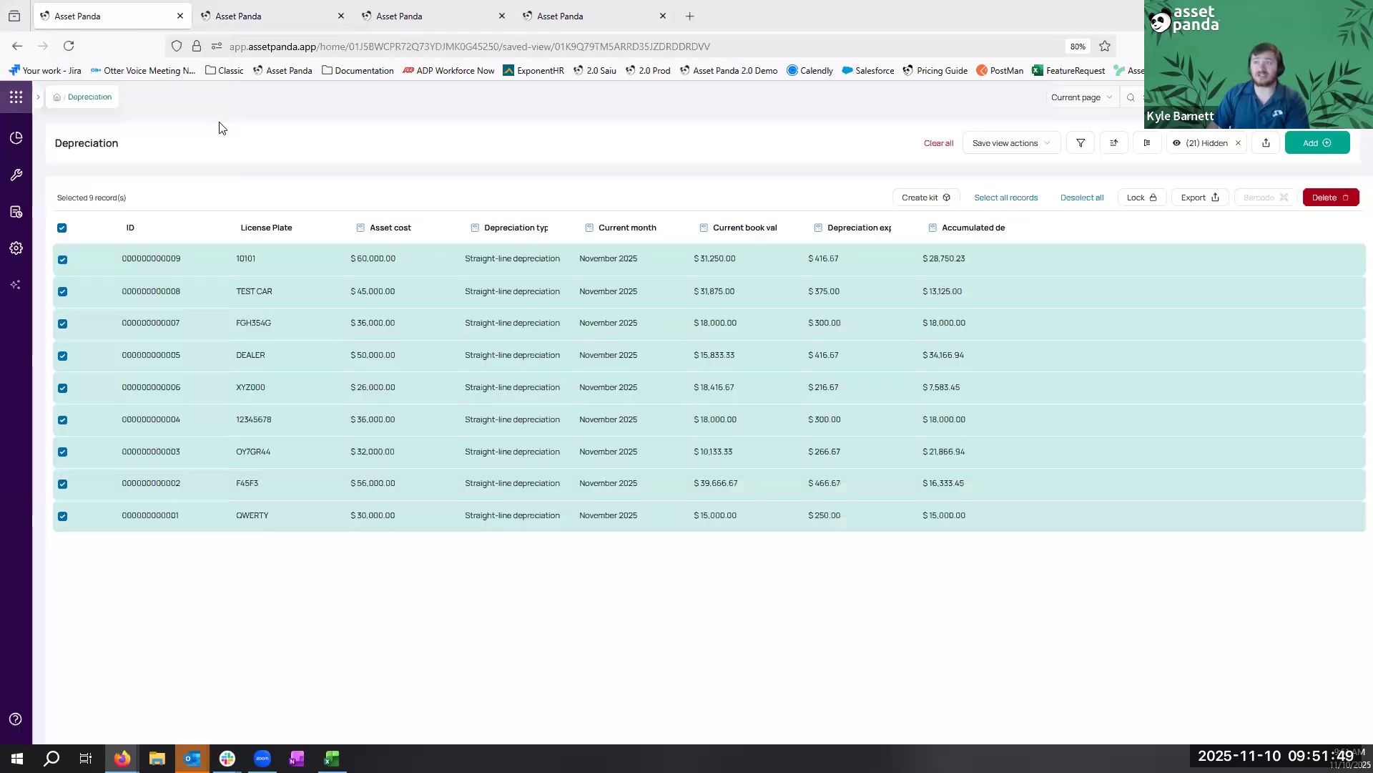
click(62, 228)
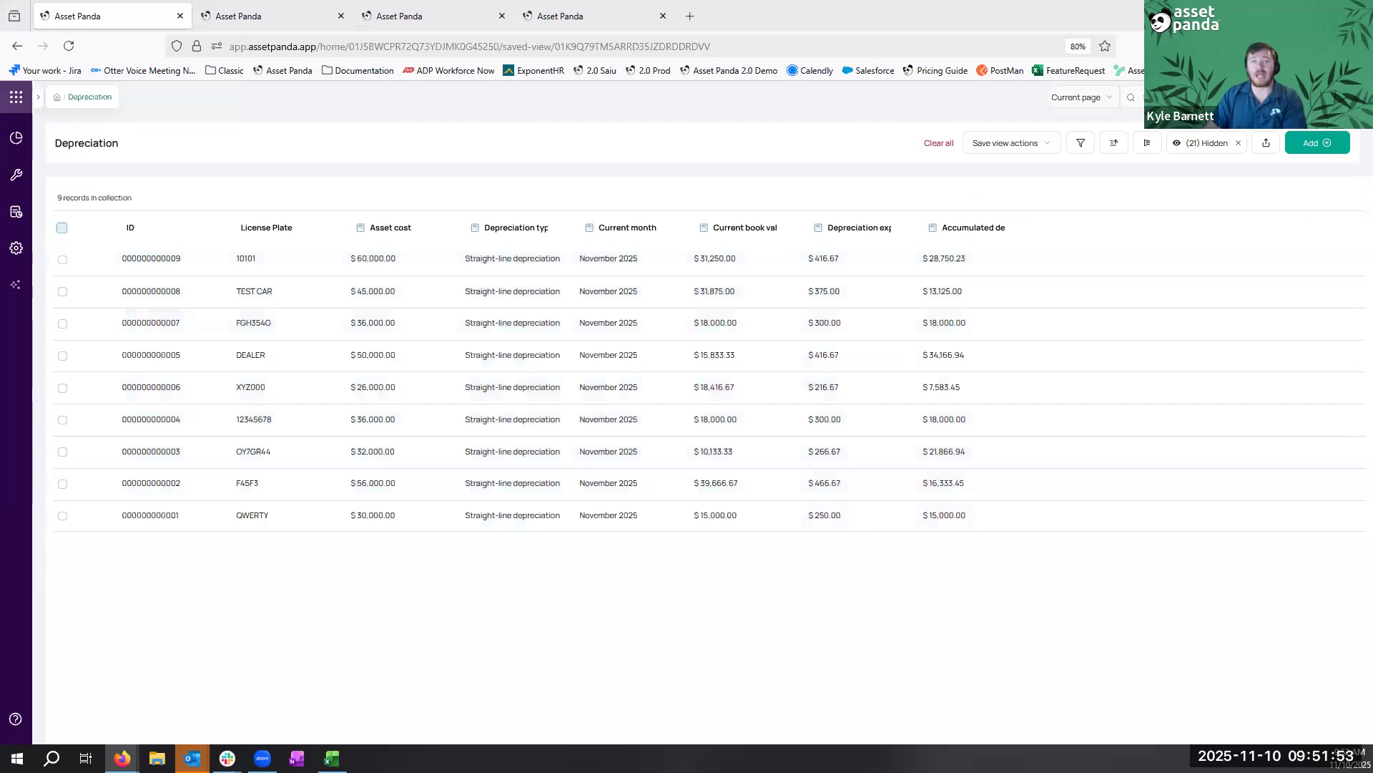